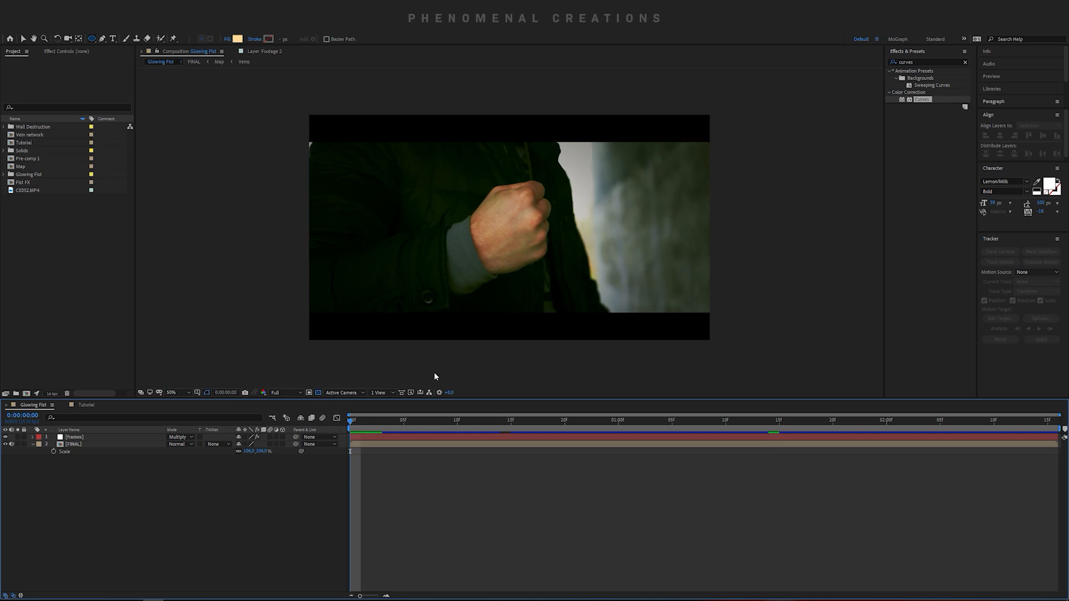
- Preview the finished Glowing Fist composition and the raw fist footage in the Tutorial composition
{"action": "key", "text": "space"}
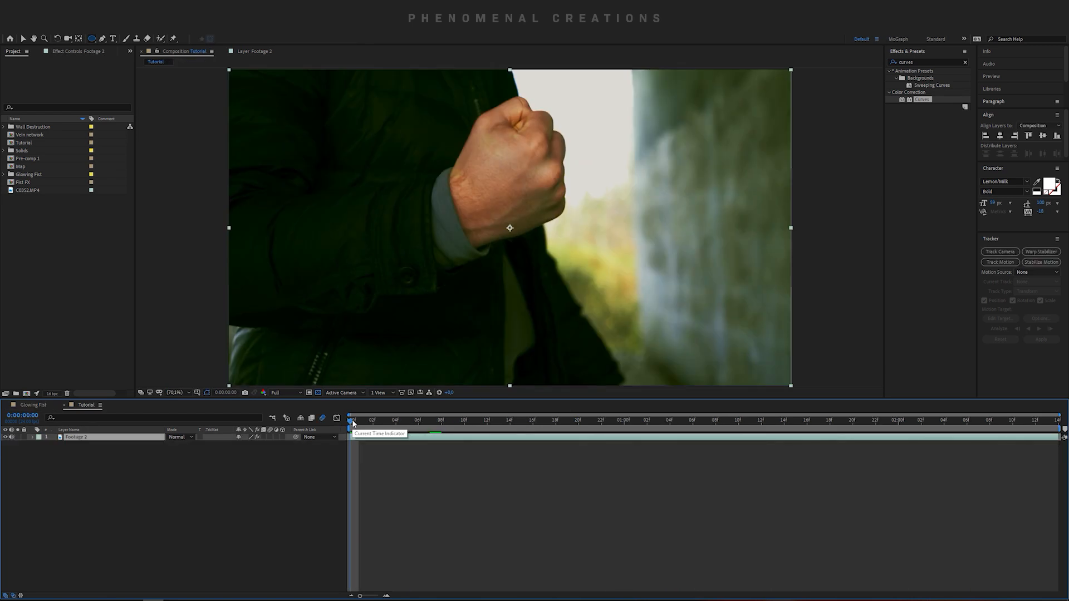
{"action": "left_click_drag", "start_coordinate": [390, 418], "coordinate": [404, 468]}
{"action": "key", "text": "space"}
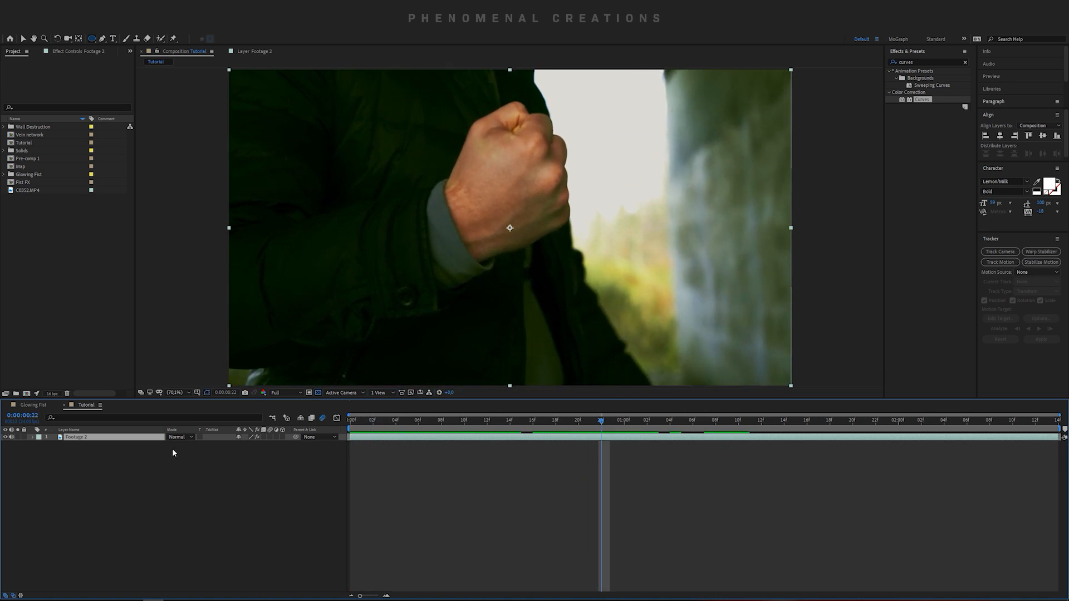
{"action": "left_click", "coordinate": [34, 405]}
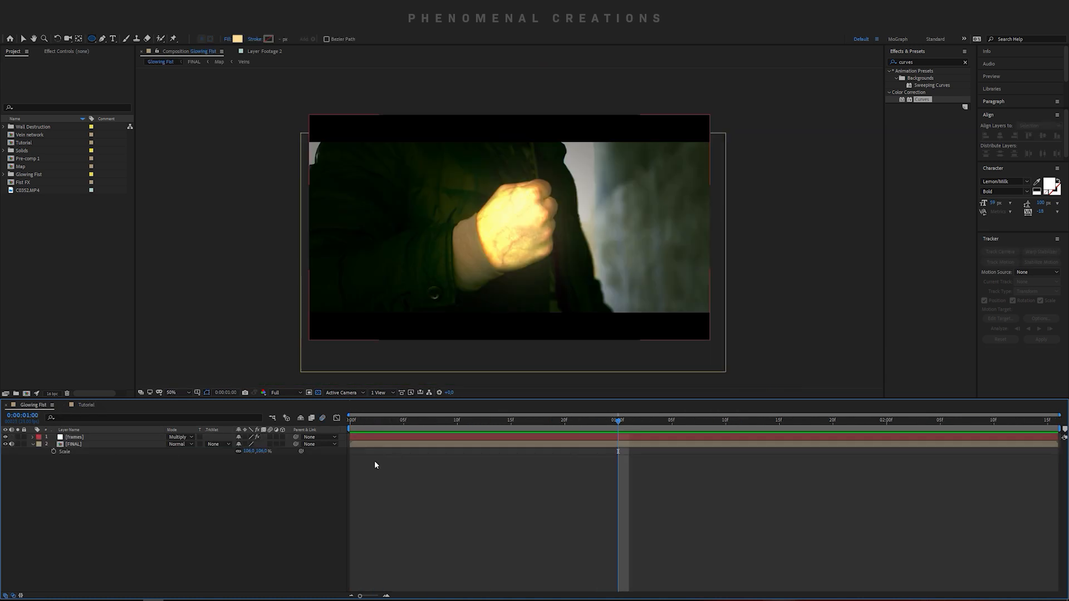
{"action": "left_click", "coordinate": [426, 421]}
{"action": "left_click", "coordinate": [83, 405]}
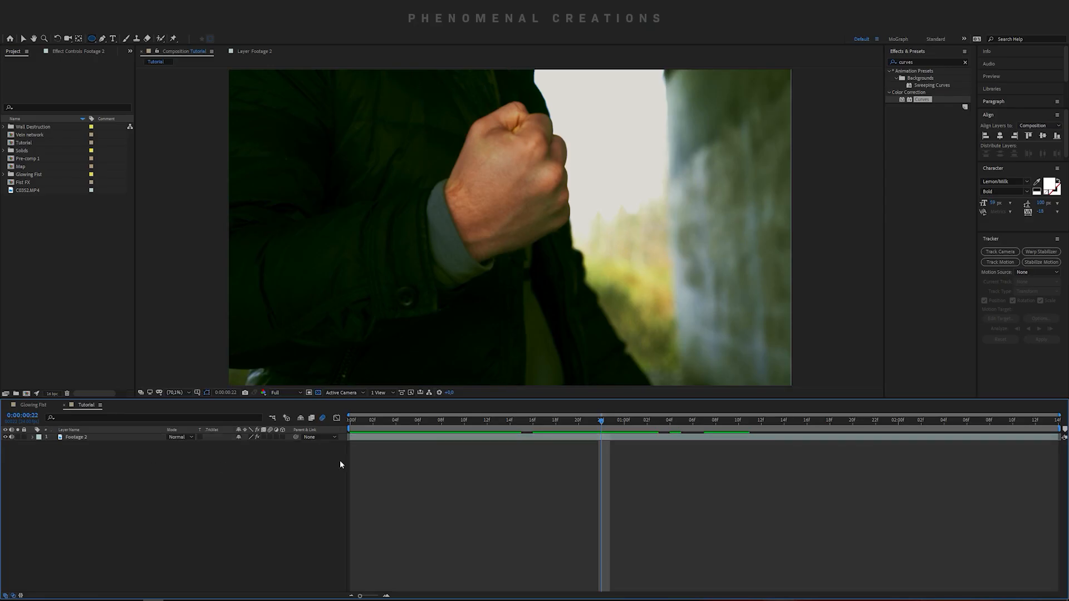
{"action": "left_click", "coordinate": [340, 461]}
{"action": "mouse_move", "coordinate": [369, 423]}
{"action": "left_mouse_down"}
{"action": "mouse_move", "coordinate": [762, 429]}
{"action": "mouse_move", "coordinate": [359, 433]}
{"action": "mouse_move", "coordinate": [661, 435]}
{"action": "mouse_move", "coordinate": [370, 436]}
{"action": "mouse_move", "coordinate": [547, 438]}
{"action": "mouse_move", "coordinate": [501, 442]}
{"action": "left_mouse_up"}
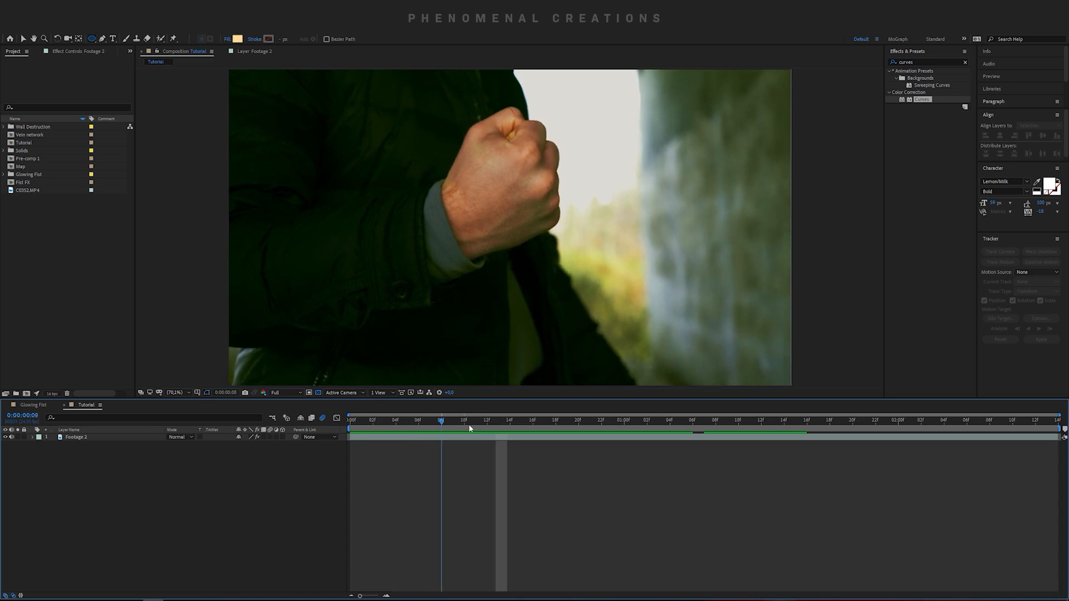
{"action": "left_click_drag", "start_coordinate": [469, 428], "coordinate": [464, 477]}
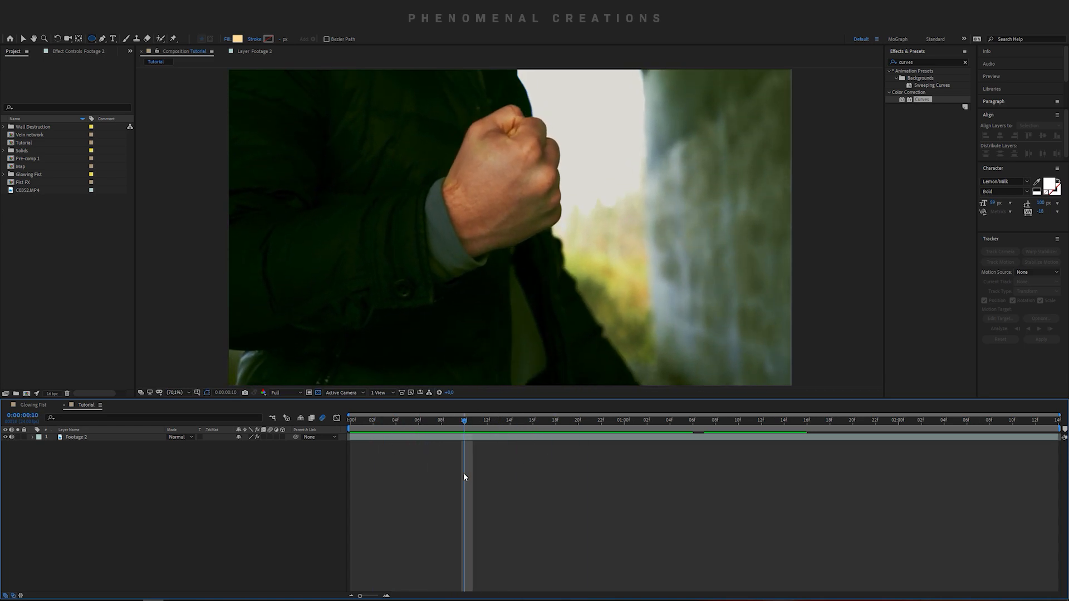
{"action": "left_click", "coordinate": [100, 432]}
{"action": "left_click", "coordinate": [108, 439]}
{"action": "left_click", "coordinate": [85, 453]}
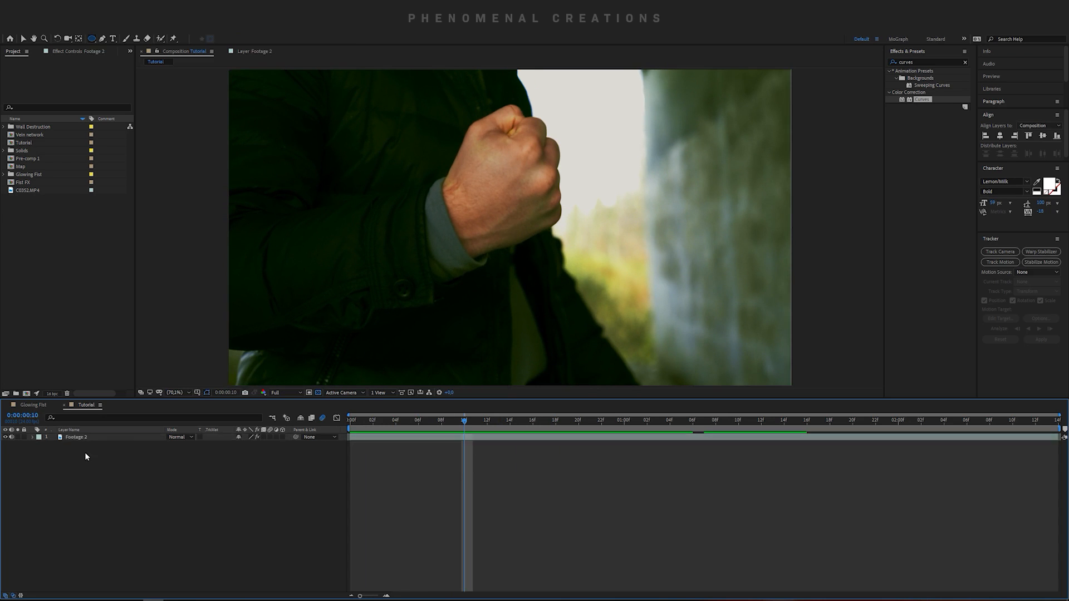
- Start a motion track on the Footage 2 layer from its first frame, with position, rotation and scale enabled
{"action": "left_click_drag", "start_coordinate": [466, 421], "coordinate": [351, 421]}
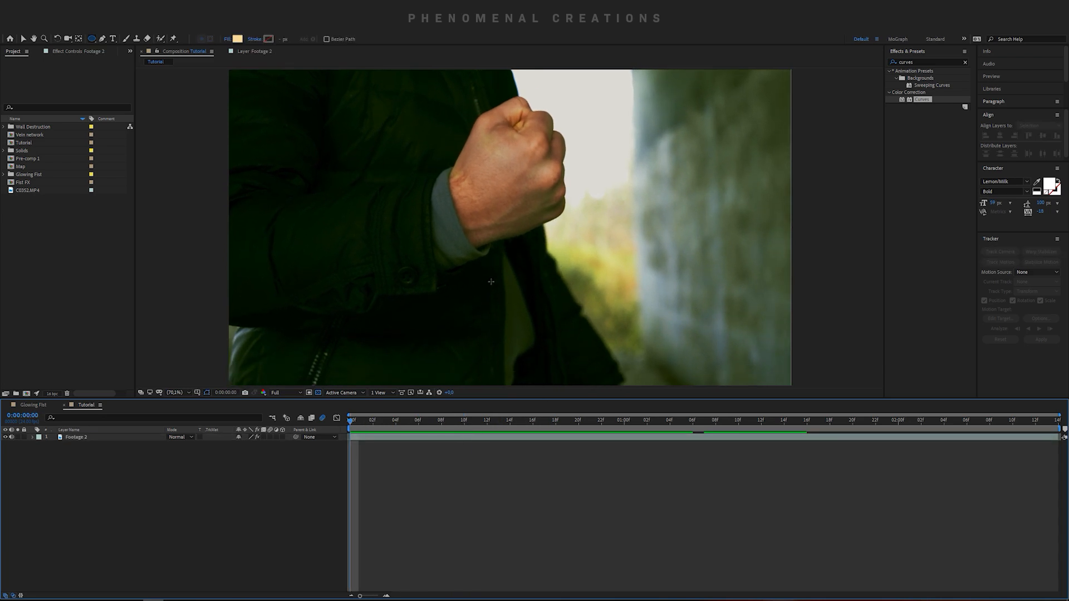
{"action": "key", "text": "v"}
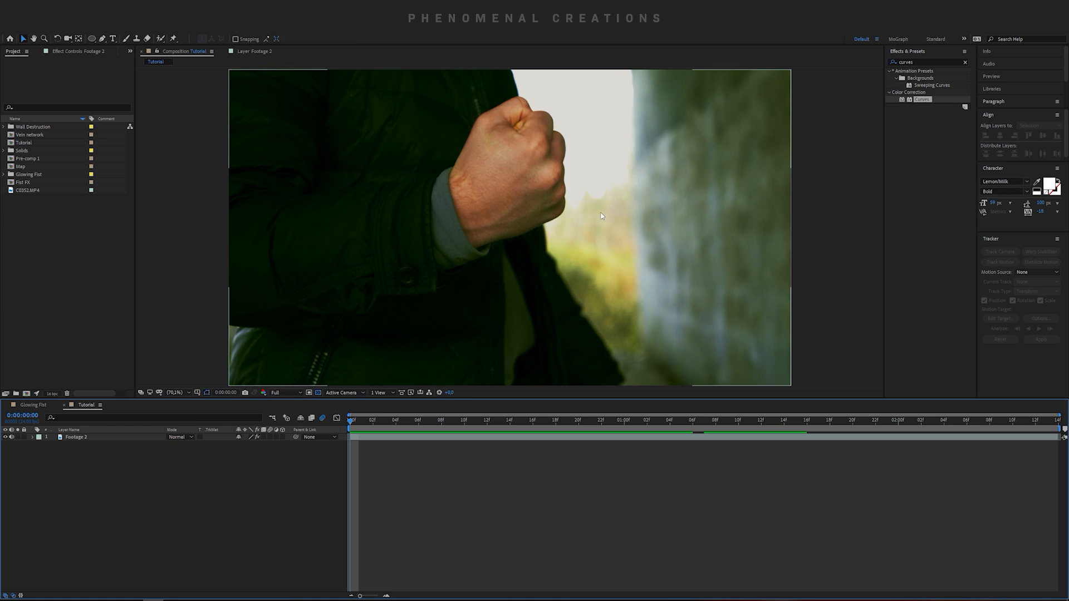
{"action": "left_click", "coordinate": [91, 438]}
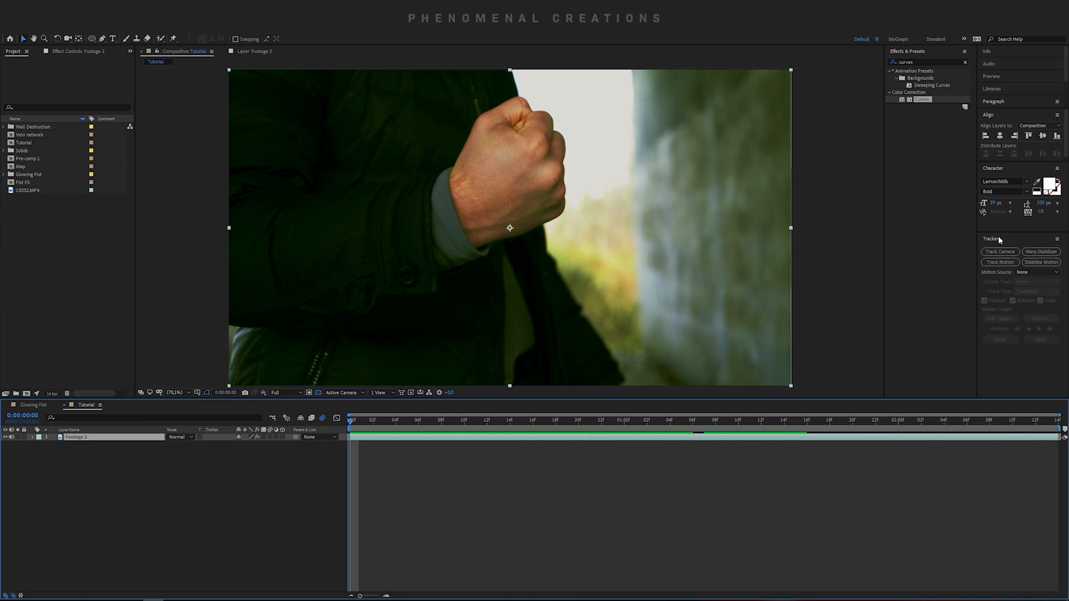
{"action": "left_click", "coordinate": [148, 30]}
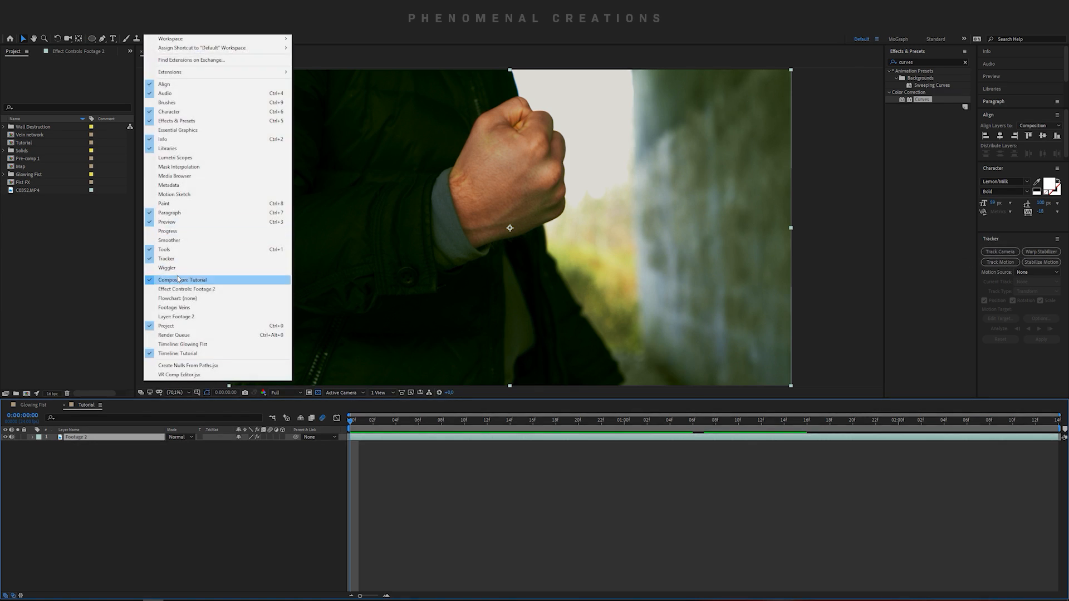
{"action": "left_click", "coordinate": [250, 461]}
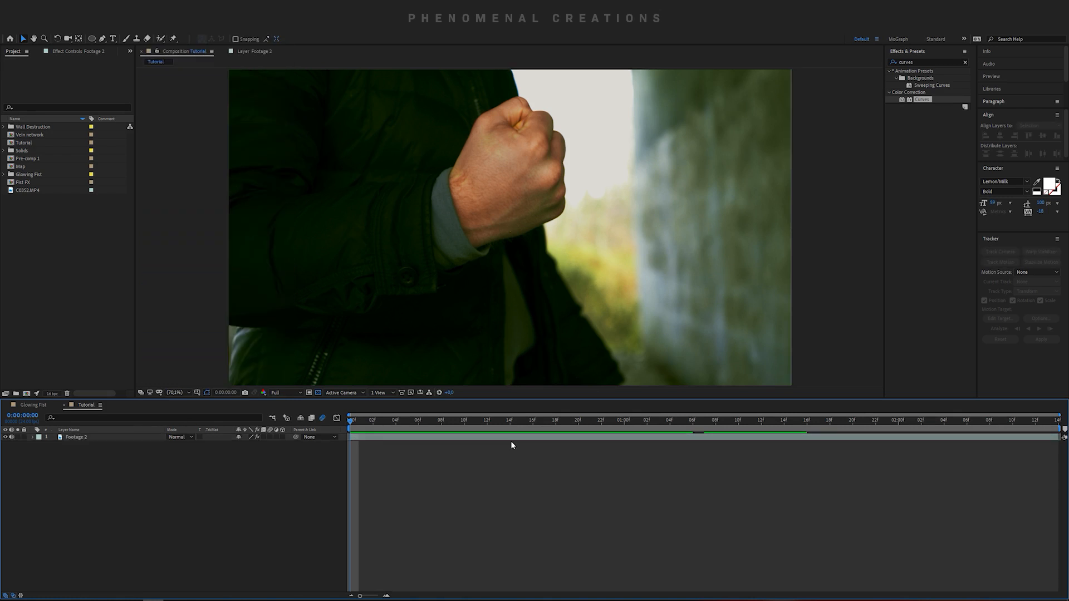
{"action": "left_click", "coordinate": [122, 437]}
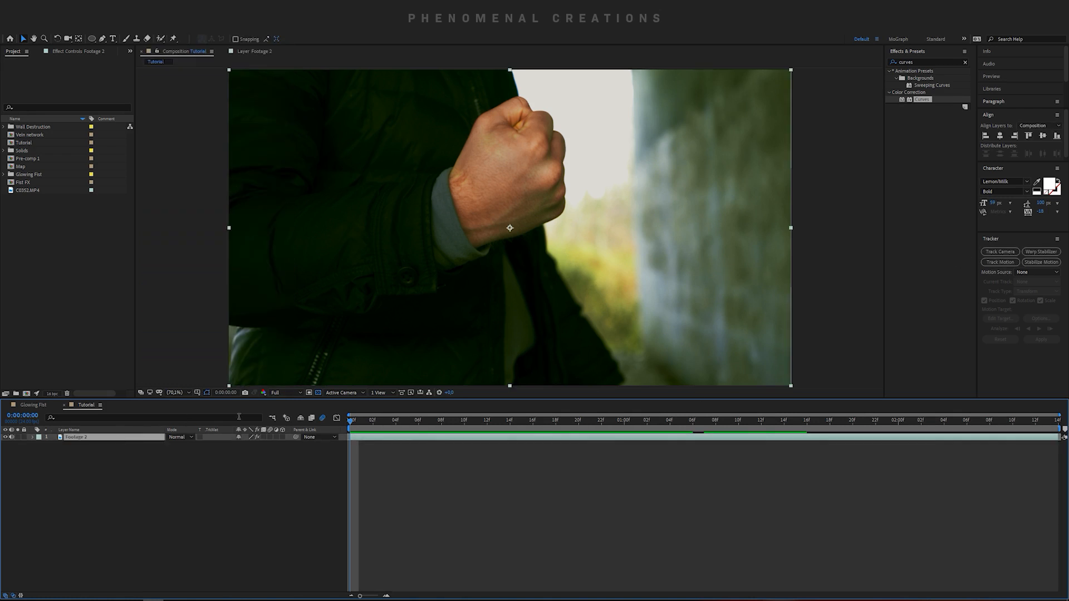
{"action": "left_click", "coordinate": [1000, 261]}
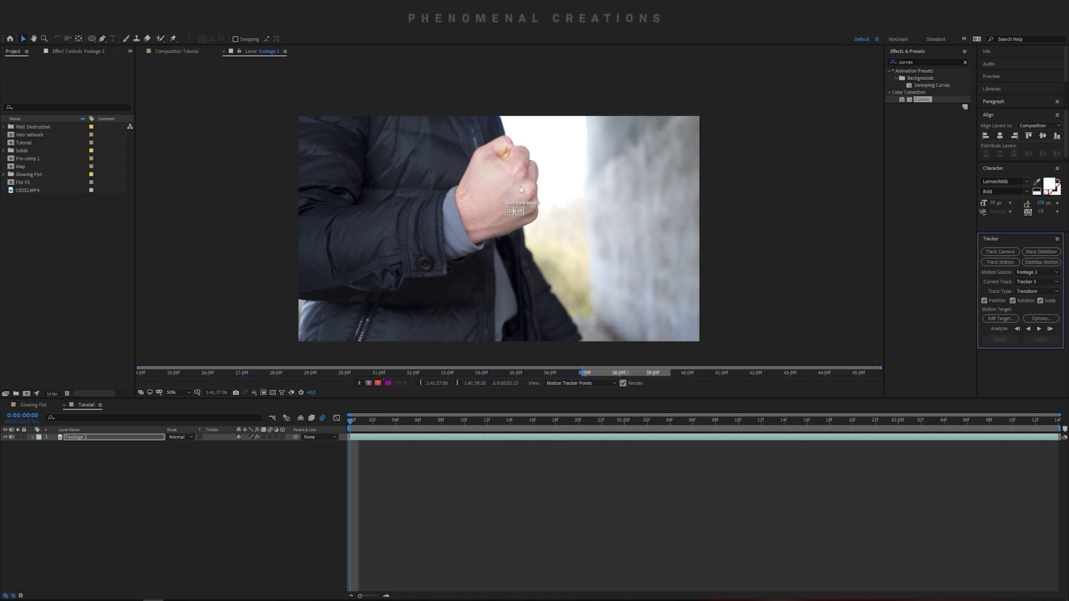
- Place the first track point on the wrist edge where the skin meets the sleeve
{"action": "scroll", "coordinate": [502, 229], "scroll_direction": "up", "scroll_amount": 4}
{"action": "left_click_drag", "start_coordinate": [528, 192], "coordinate": [451, 163]}
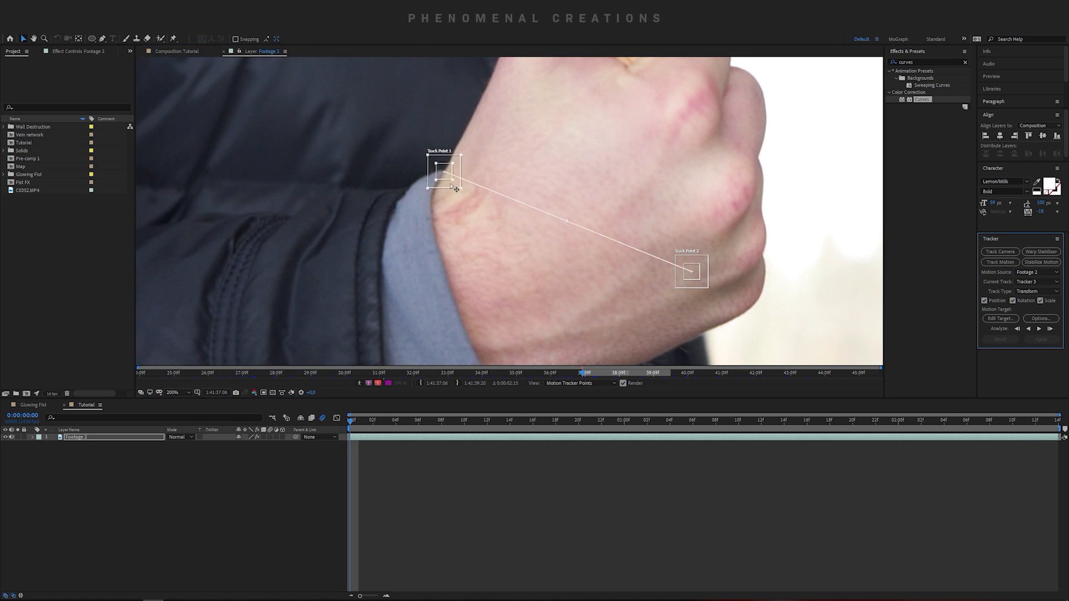
{"action": "scroll", "coordinate": [453, 178], "scroll_direction": "up", "scroll_amount": 3}
{"action": "left_click_drag", "start_coordinate": [493, 204], "coordinate": [489, 199]}
- Place the second track point on the dark crease at the top of the fist and analyze the motion forward
{"action": "scroll", "coordinate": [615, 263], "scroll_direction": "down", "scroll_amount": 4}
{"action": "left_click_drag", "start_coordinate": [675, 289], "coordinate": [679, 160]}
{"action": "scroll", "coordinate": [649, 174], "scroll_direction": "up", "scroll_amount": 4}
{"action": "scroll", "coordinate": [649, 174], "scroll_direction": "up", "scroll_amount": 1}
{"action": "scroll", "coordinate": [664, 137], "scroll_direction": "down", "scroll_amount": 1}
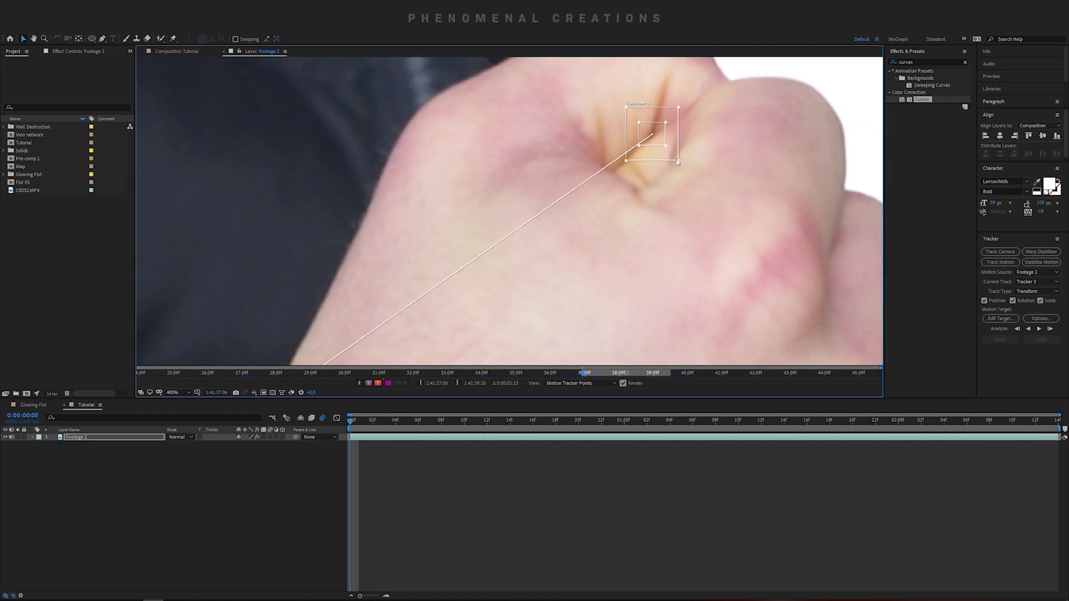
{"action": "scroll", "coordinate": [678, 159], "scroll_direction": "down", "scroll_amount": 6}
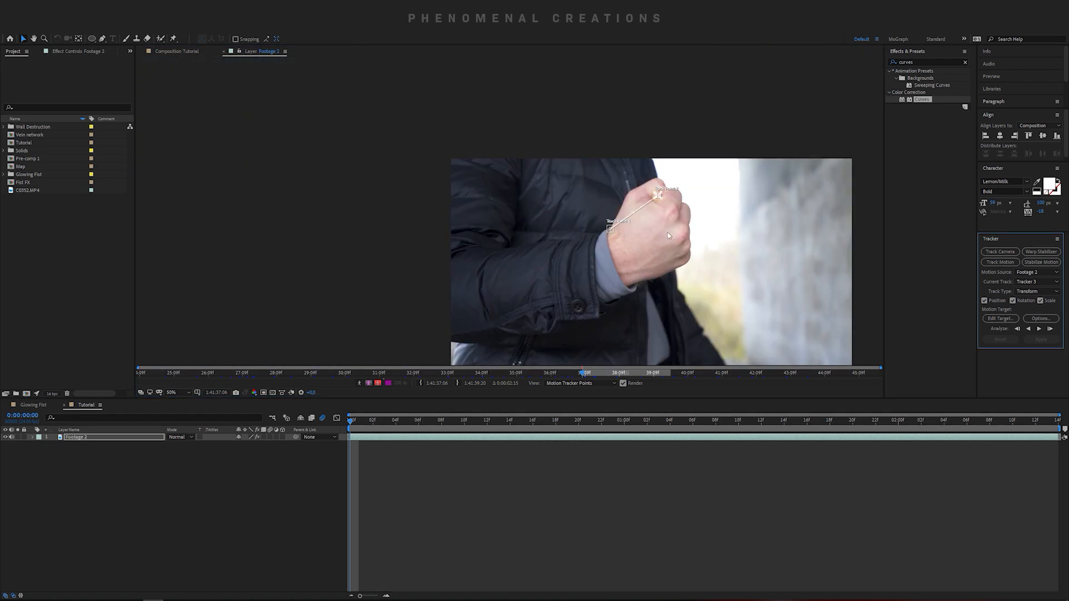
{"action": "left_click", "coordinate": [1039, 328]}
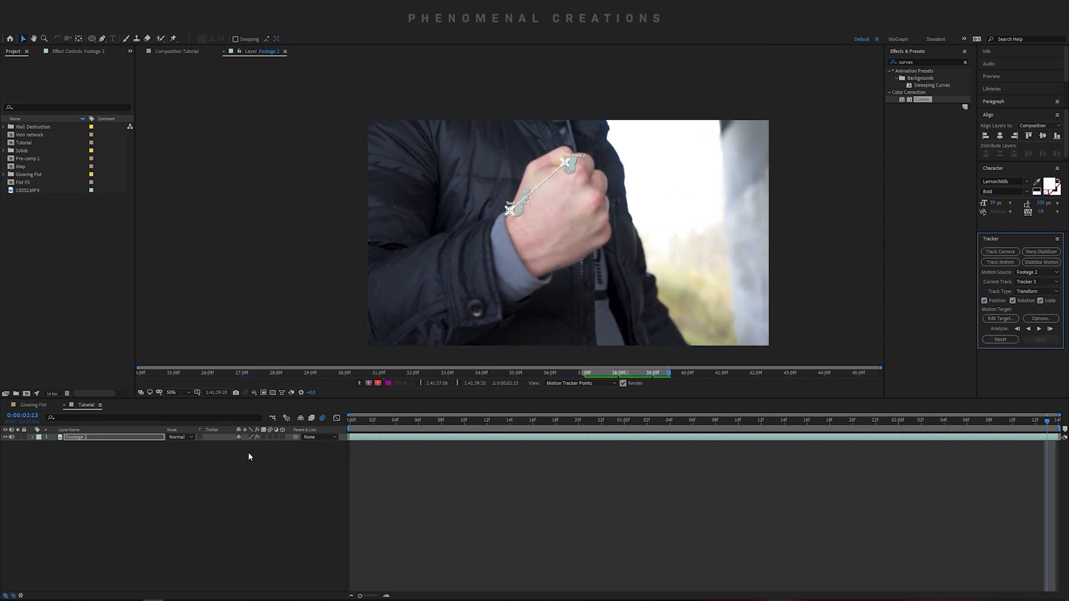
- Create a null object in the Tutorial composition and name it Track
{"action": "left_click", "coordinate": [148, 466]}
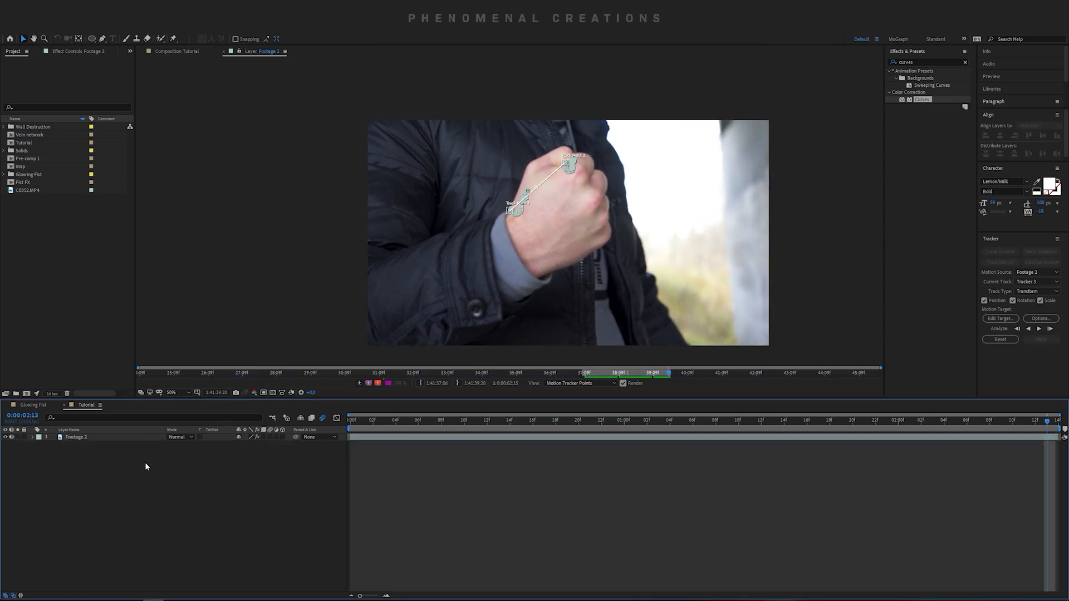
{"action": "right_click", "coordinate": [147, 465]}
{"action": "mouse_move", "coordinate": [165, 469]}
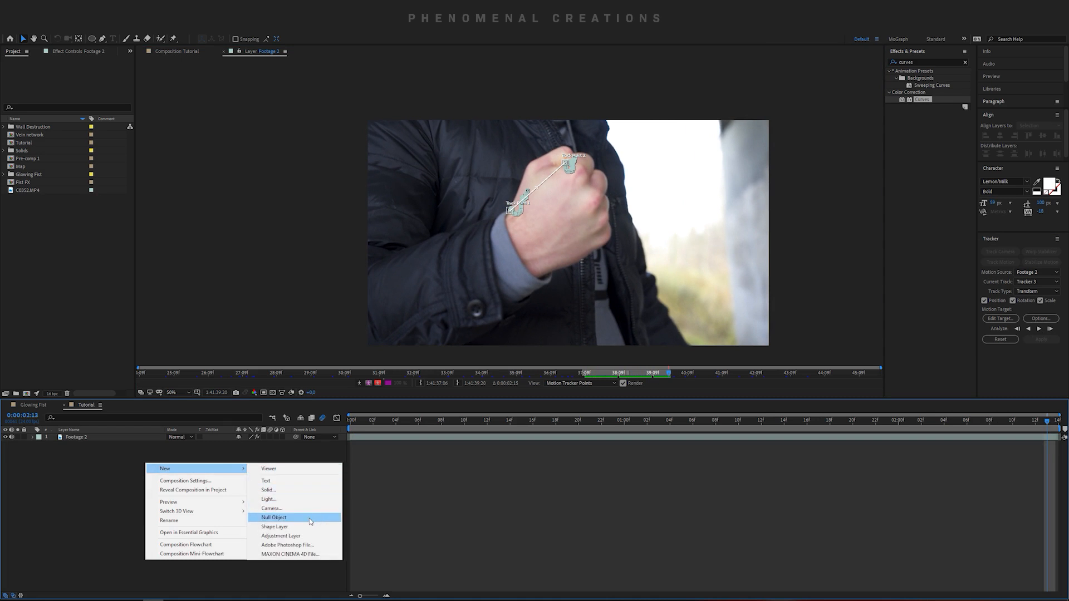
{"action": "left_click", "coordinate": [310, 518]}
{"action": "key", "text": "Return"}
{"action": "type", "text": "Track"}
{"action": "key", "text": "Return"}
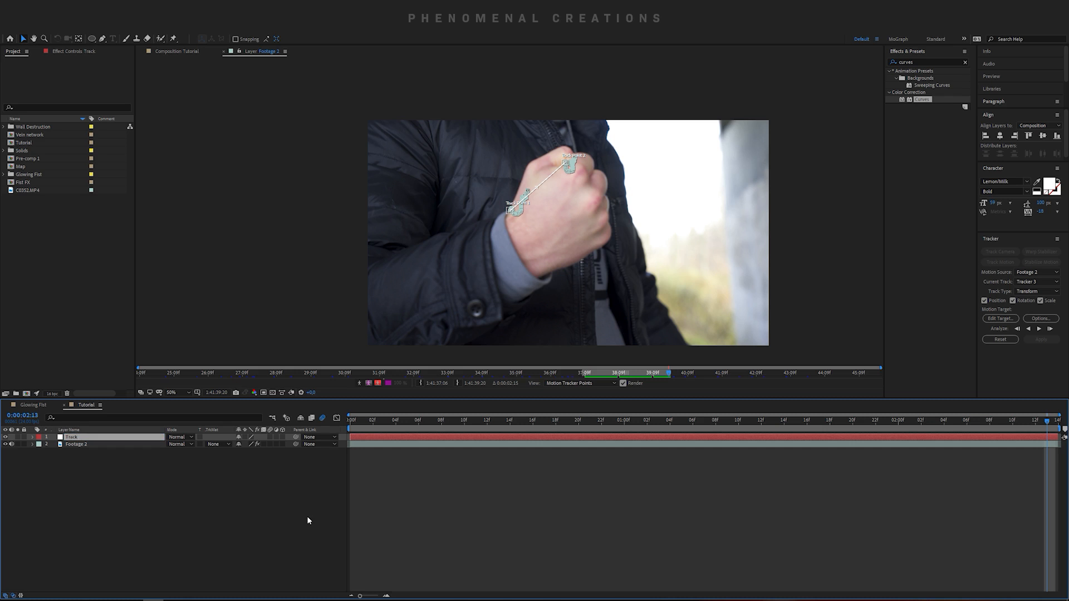
- Apply the tracking data to the Track null in the X and Y dimensions and collapse its properties
{"action": "left_click", "coordinate": [1005, 319]}
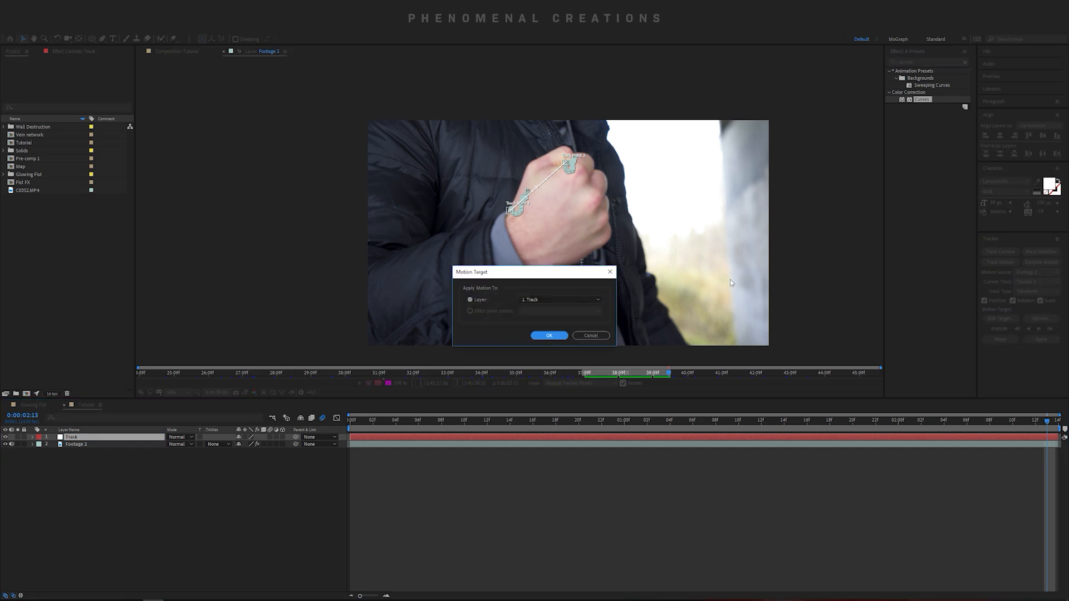
{"action": "left_click", "coordinate": [549, 336]}
{"action": "left_click", "coordinate": [1039, 340]}
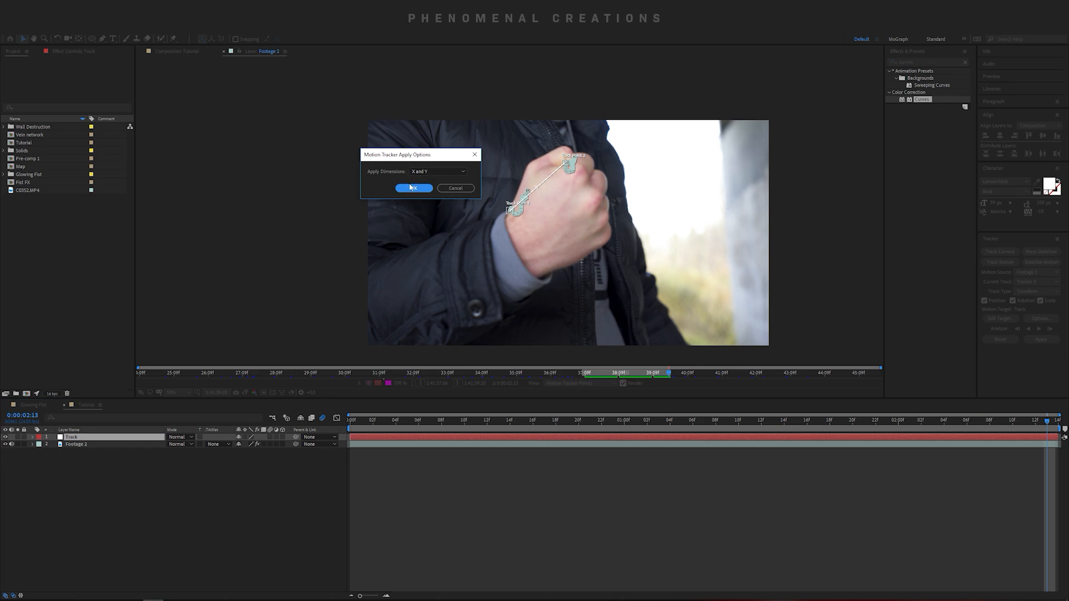
{"action": "left_click", "coordinate": [413, 189]}
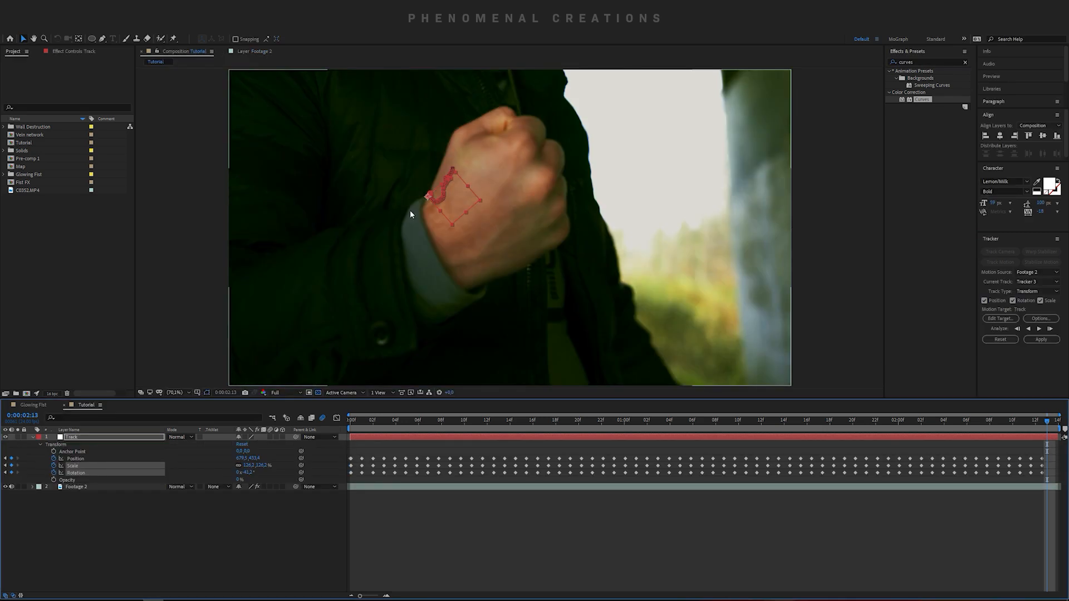
{"action": "left_click", "coordinate": [33, 438]}
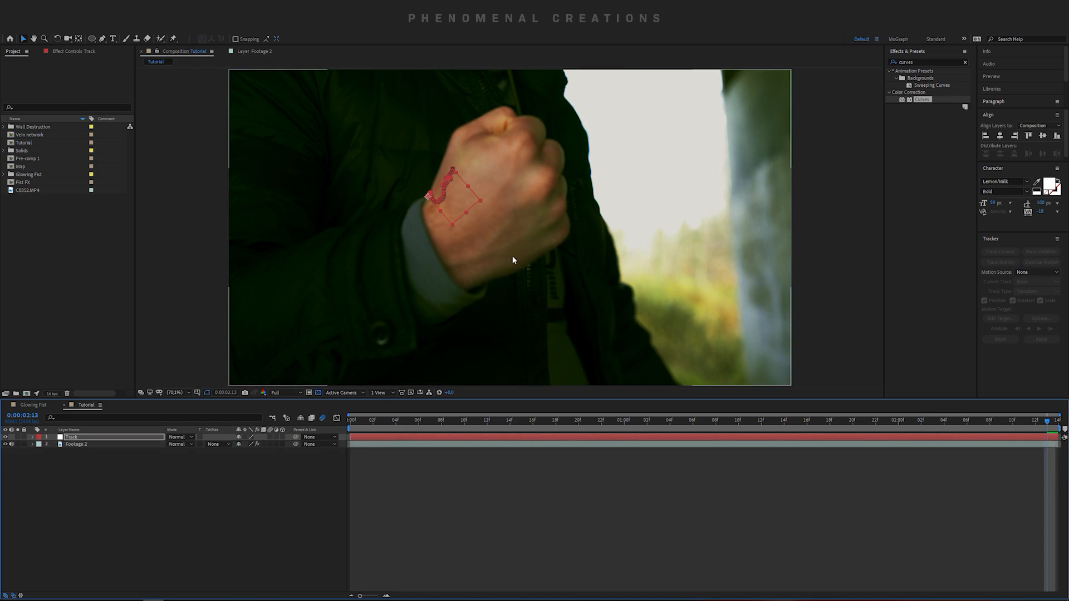
{"action": "scroll", "coordinate": [513, 260], "scroll_direction": "down", "scroll_amount": 2}
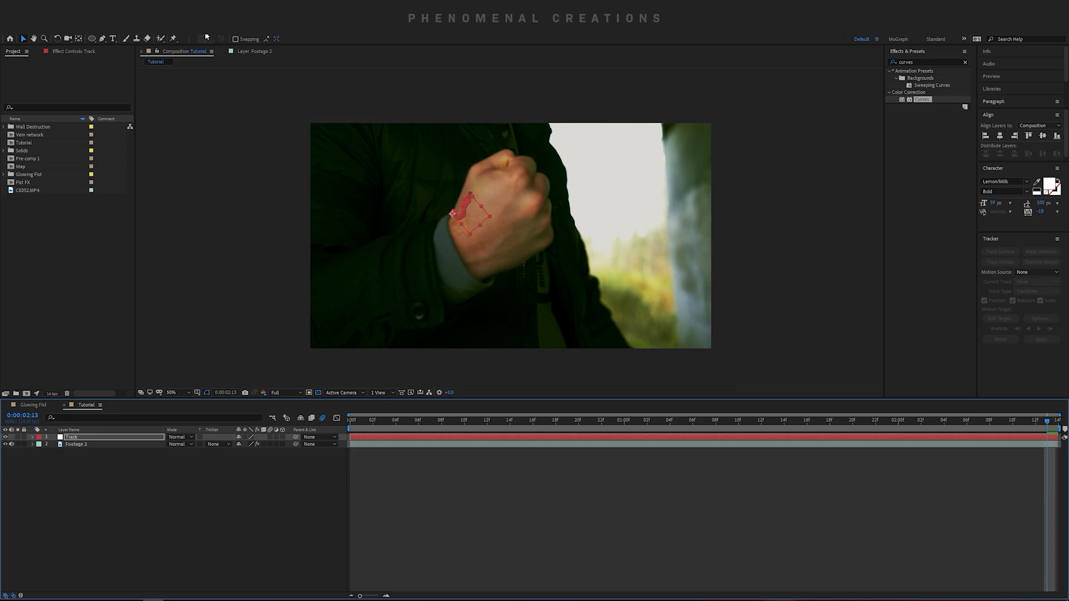
{"action": "left_click", "coordinate": [245, 50]}
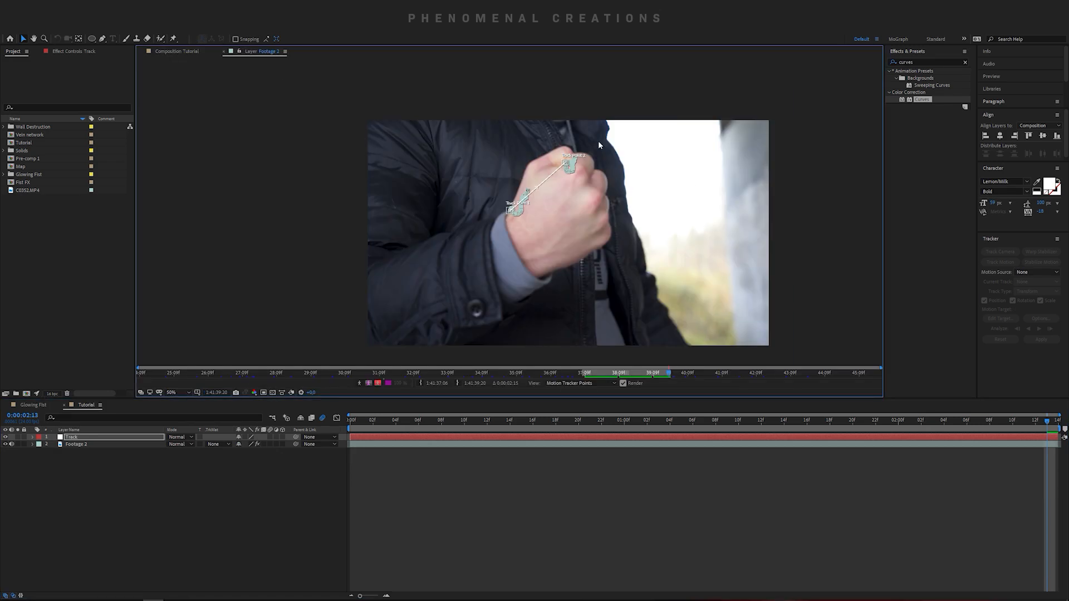
{"action": "left_click", "coordinate": [119, 483]}
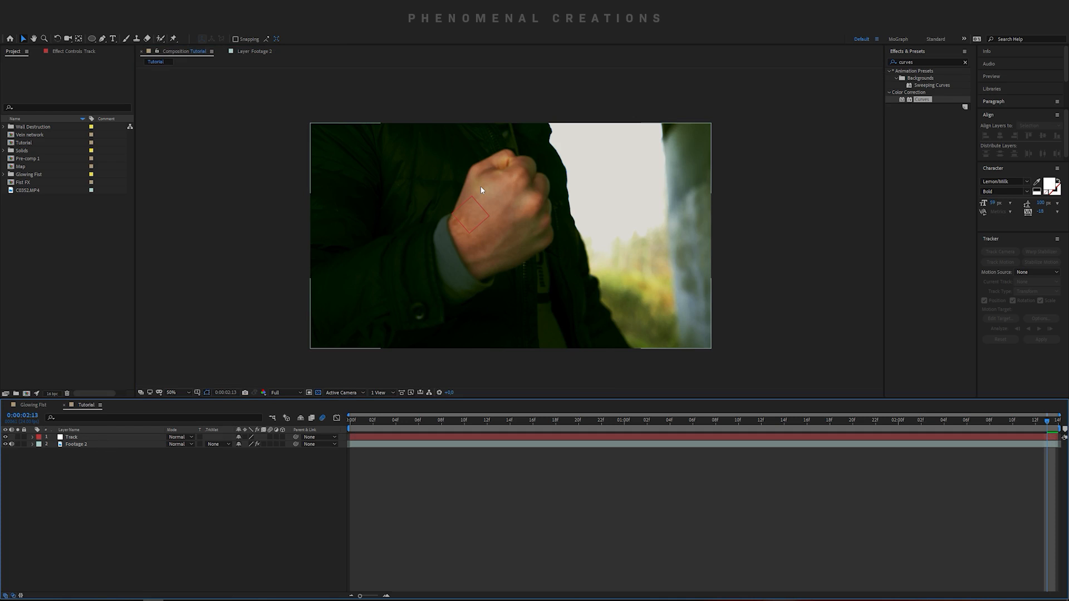
{"action": "left_click", "coordinate": [113, 471]}
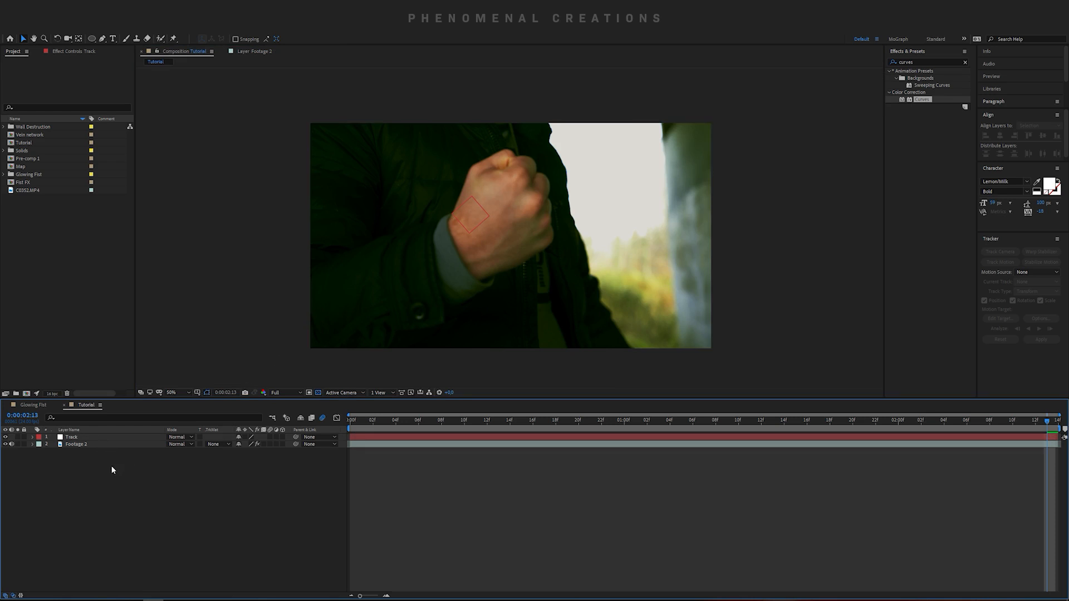
- Add a black composition-size solid above the Track null and name it Energy
{"action": "key", "text": "ctrl+y"}
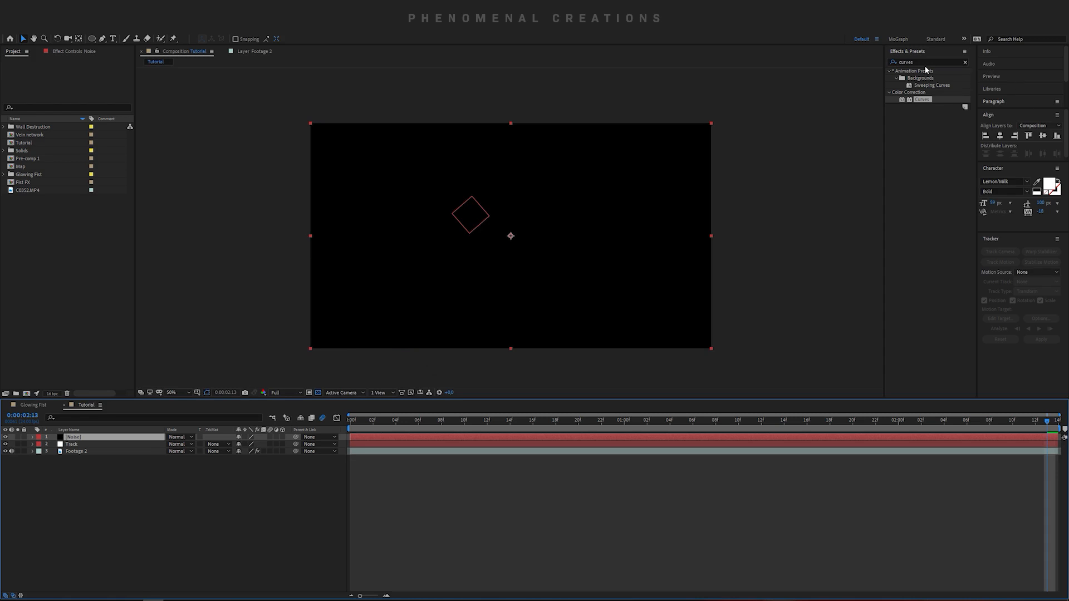
{"action": "key", "text": "ctrl+shift+y"}
{"action": "type", "text": "Energy"}
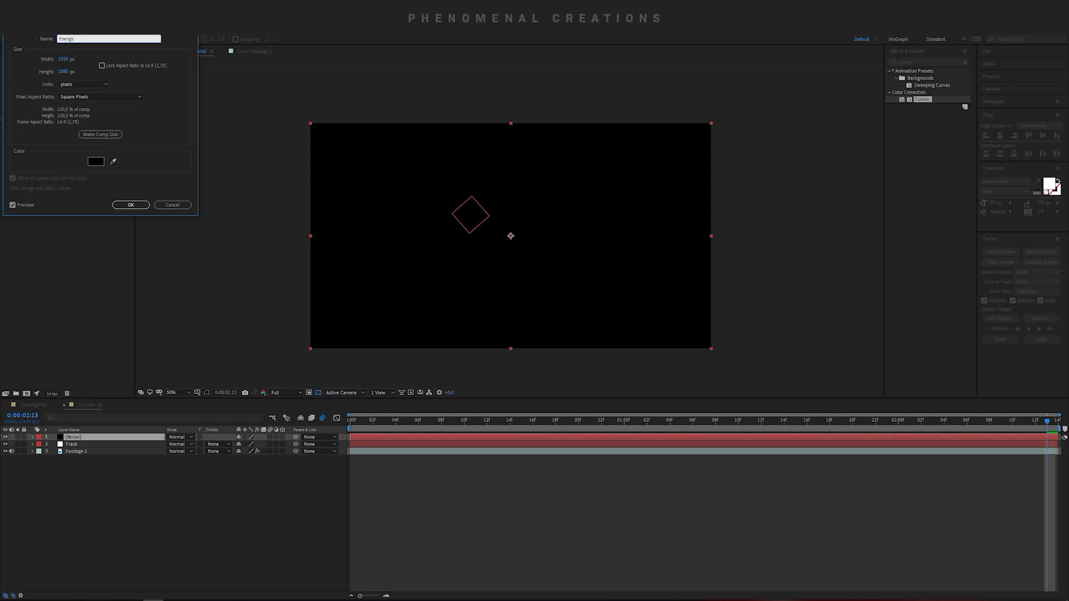
{"action": "key", "text": "Return"}
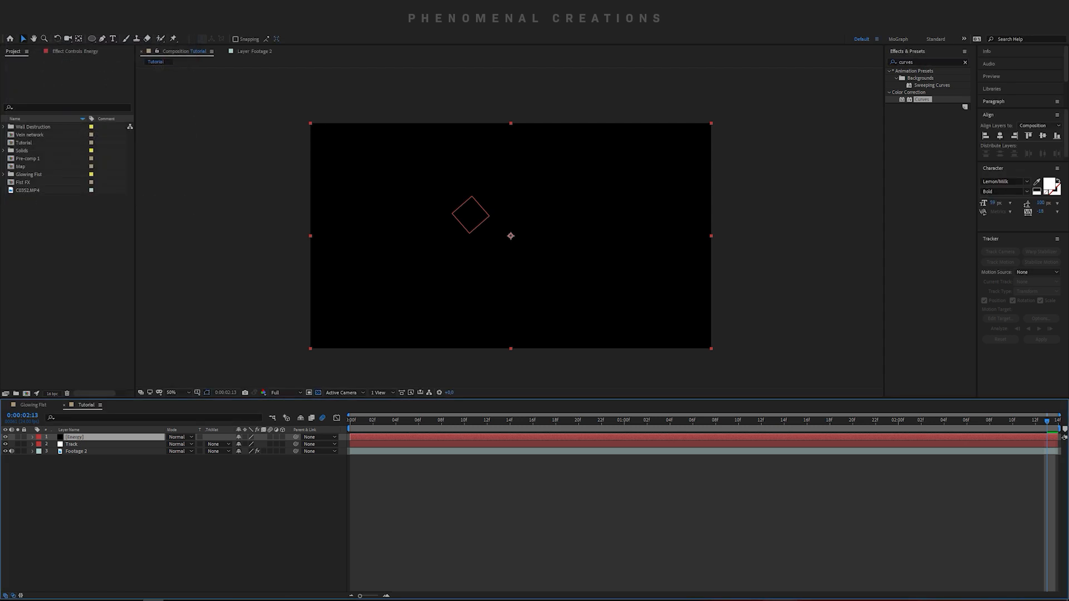
- Find the Fractal Noise effect and apply it to the Energy solid
{"action": "left_click", "coordinate": [942, 63]}
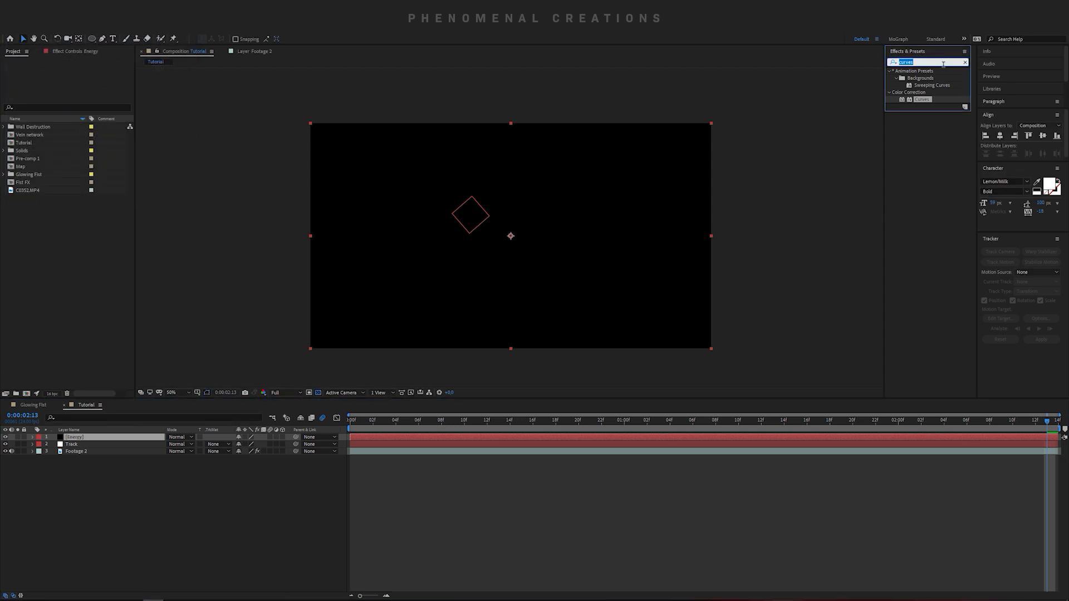
{"action": "type", "text": "fract"}
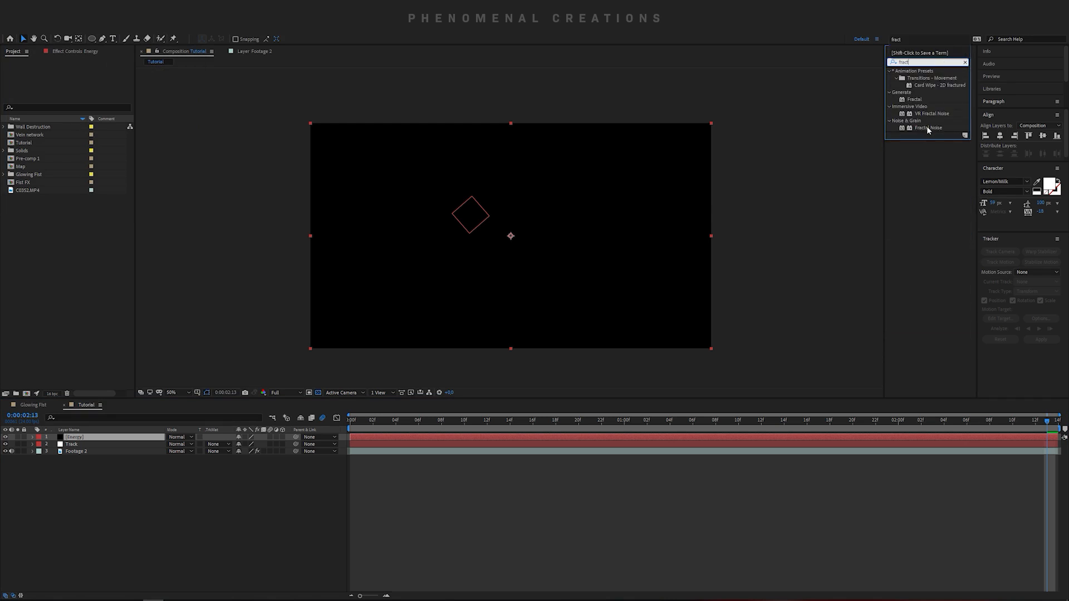
{"action": "double_click", "coordinate": [922, 129]}
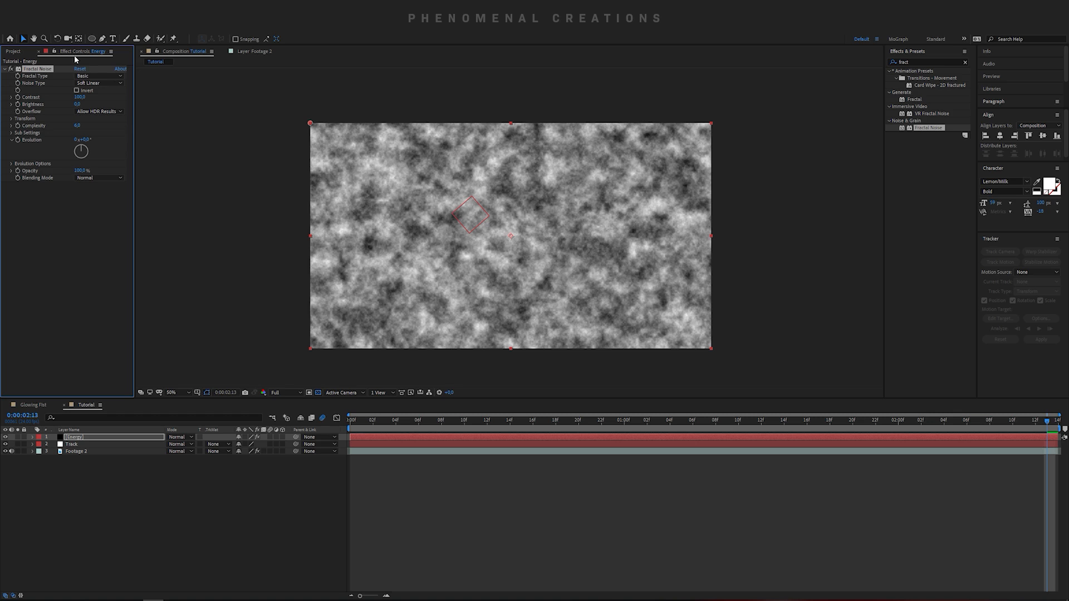
- Set the Fractal Noise fractal type to Dynamic and its contrast to 57
{"action": "left_click", "coordinate": [102, 74]}
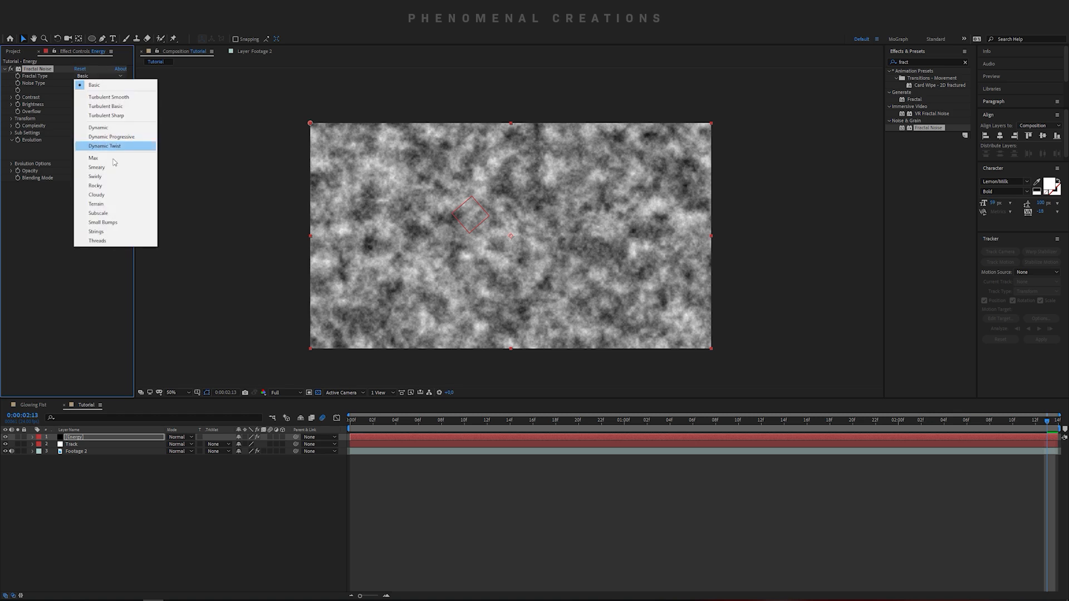
{"action": "left_click", "coordinate": [113, 129]}
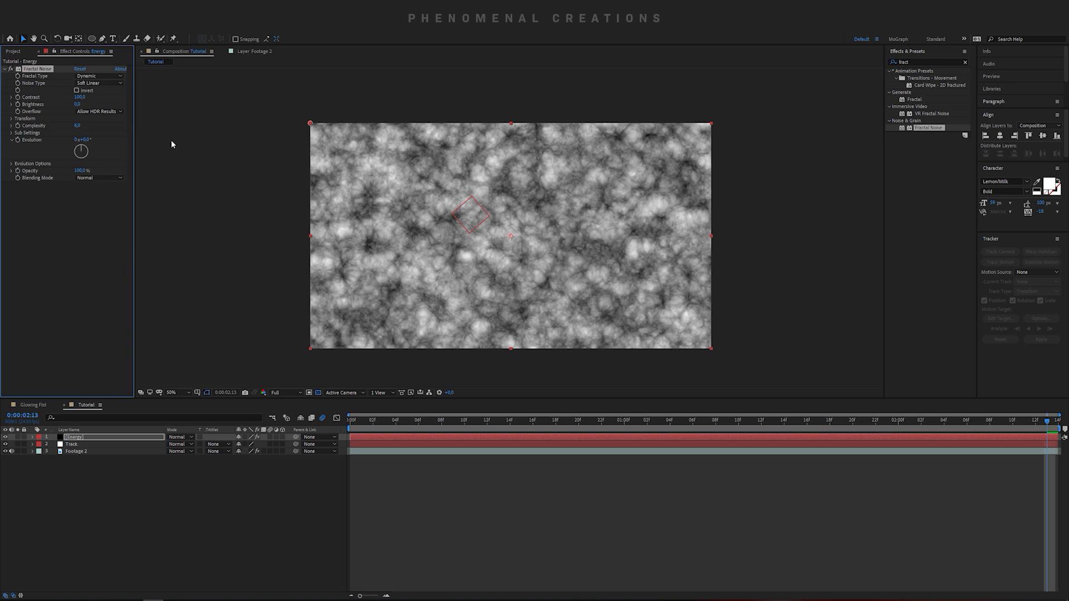
{"action": "left_click", "coordinate": [80, 97]}
{"action": "type", "text": "57"}
{"action": "key", "text": "Return"}
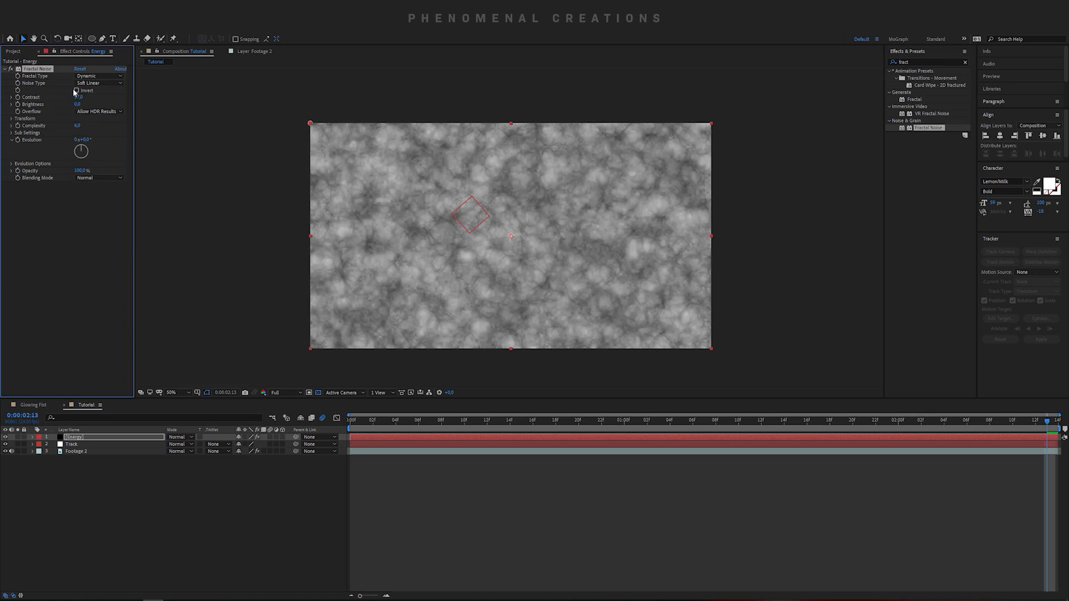
- Set the Fractal Noise brightness to 2 and its complexity to 8
{"action": "left_click", "coordinate": [77, 104]}
{"action": "type", "text": "2"}
{"action": "key", "text": "Return"}
{"action": "left_click", "coordinate": [77, 125]}
{"action": "key", "text": "Return"}
{"action": "mouse_move", "coordinate": [79, 98]}
{"action": "left_mouse_down"}
{"action": "mouse_move", "coordinate": [110, 101]}
{"action": "mouse_move", "coordinate": [84, 103]}
{"action": "left_mouse_up"}
- Set the Fractal Noise transform scale to 220 with uniform scaling kept on
{"action": "left_click", "coordinate": [25, 119]}
{"action": "left_click", "coordinate": [81, 140]}
{"action": "type", "text": "220"}
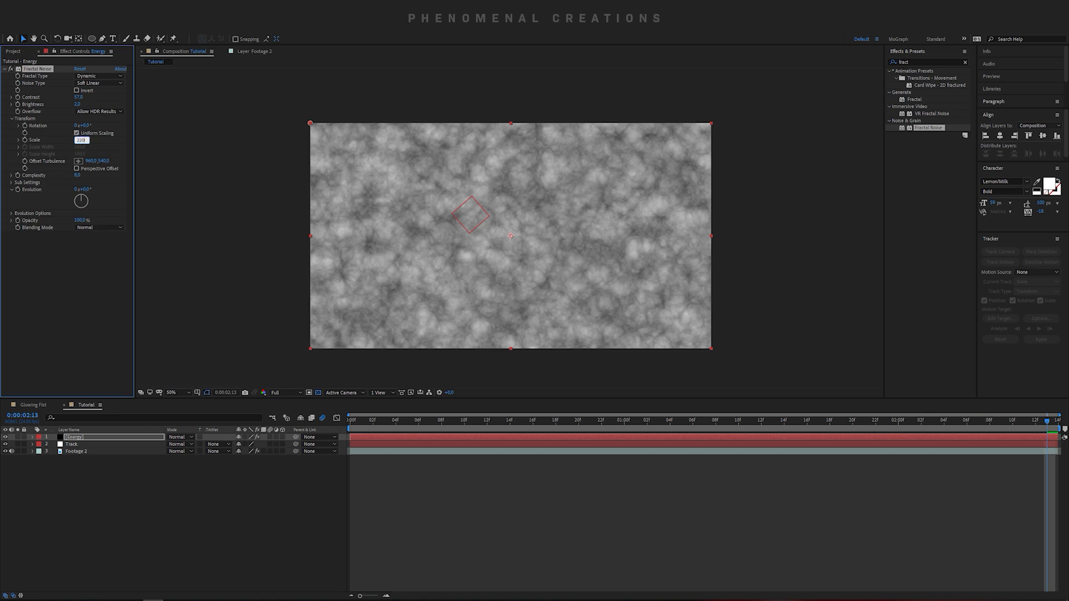
{"action": "key", "text": "Return"}
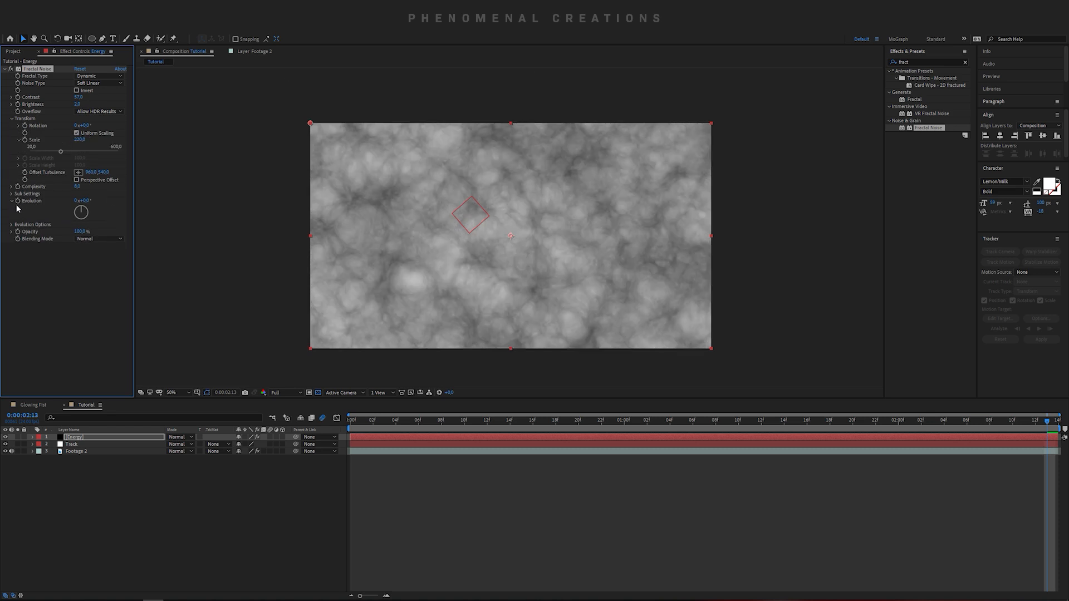
- Animate the Fractal Noise evolution with the expression time*100 and collapse the Energy layer's properties
{"action": "left_click", "coordinate": [18, 201], "text": "alt"}
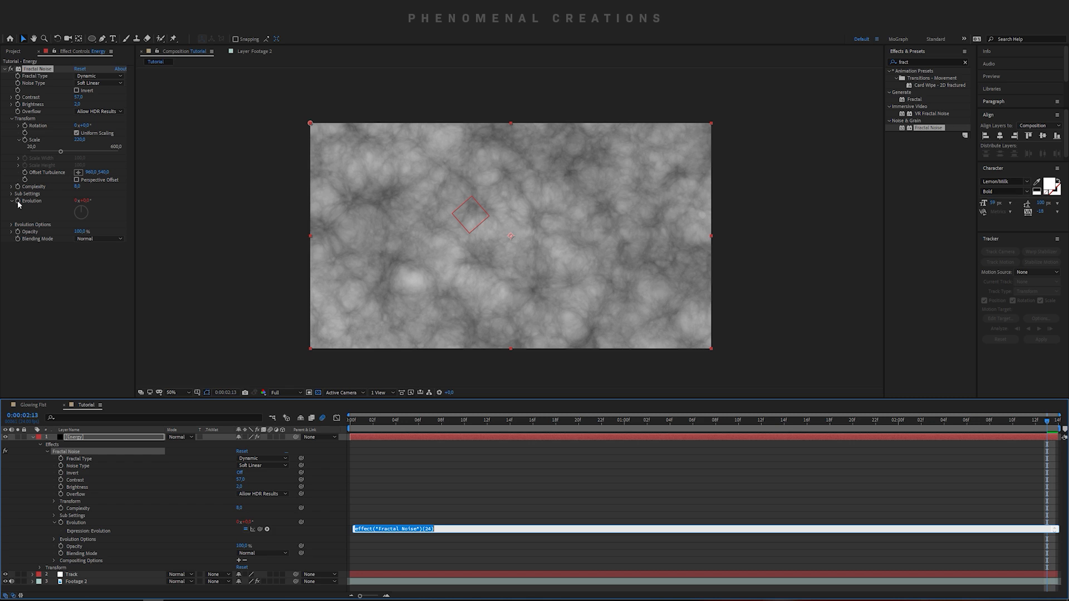
{"action": "type", "text": "time*100"}
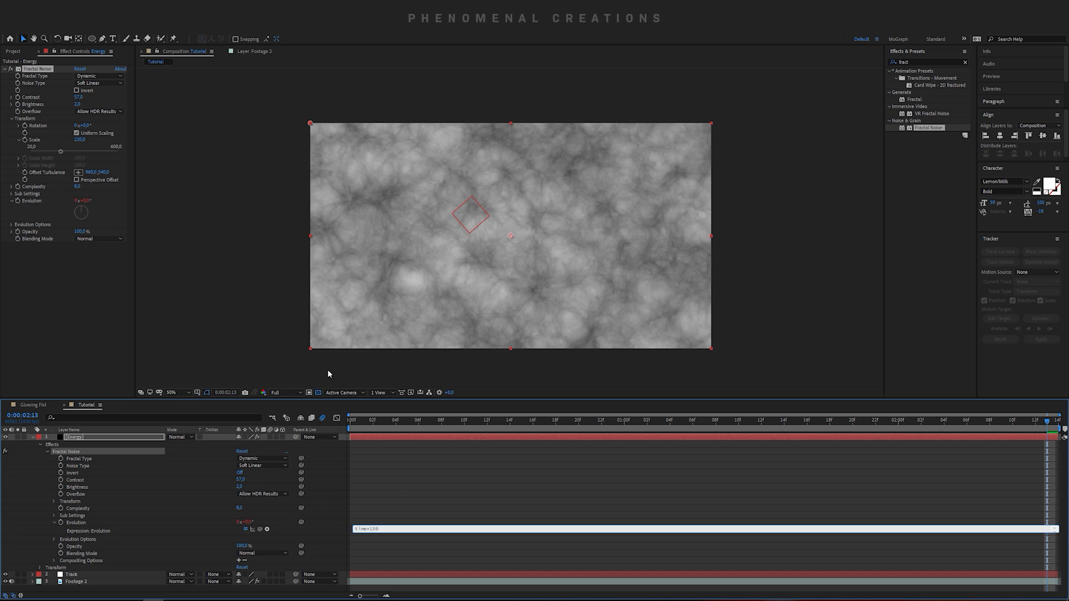
{"action": "left_click", "coordinate": [399, 505]}
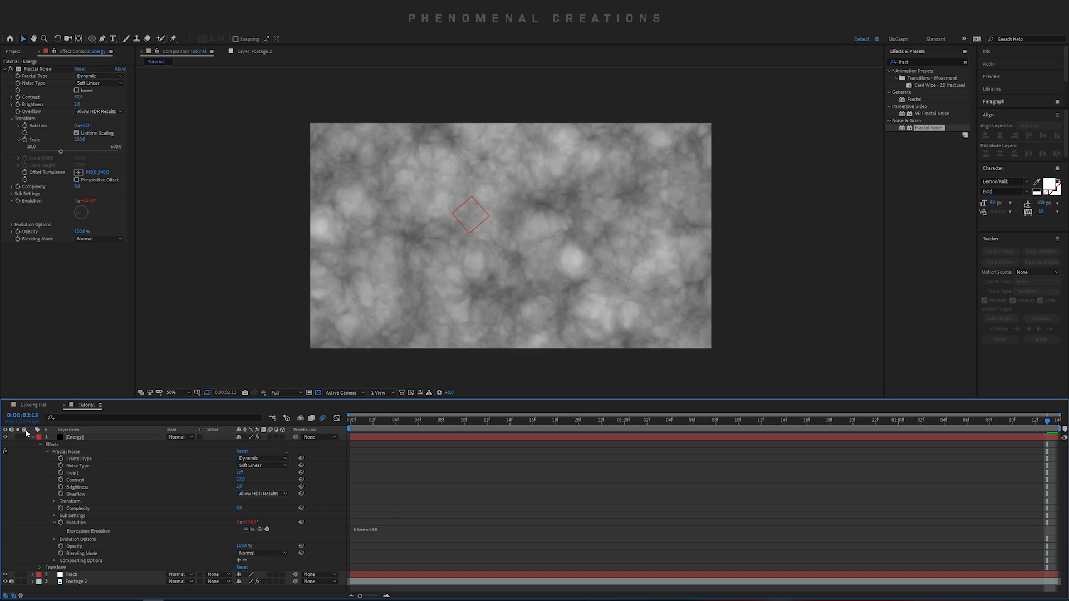
{"action": "left_click", "coordinate": [33, 437]}
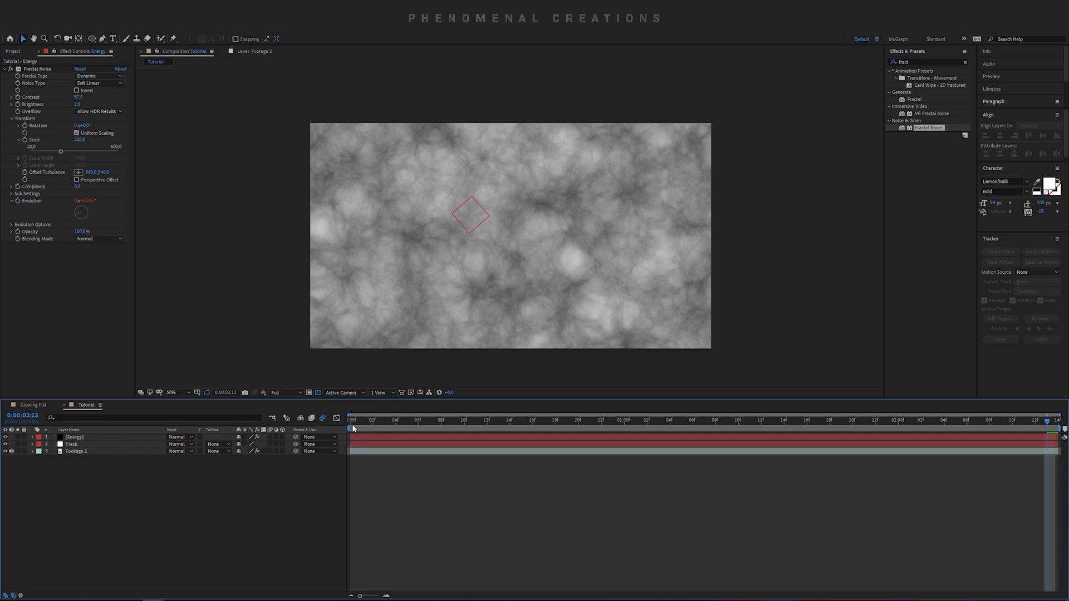
- Play back the animated noise from the start of the composition
{"action": "left_click", "coordinate": [353, 429]}
{"action": "key", "text": "space"}
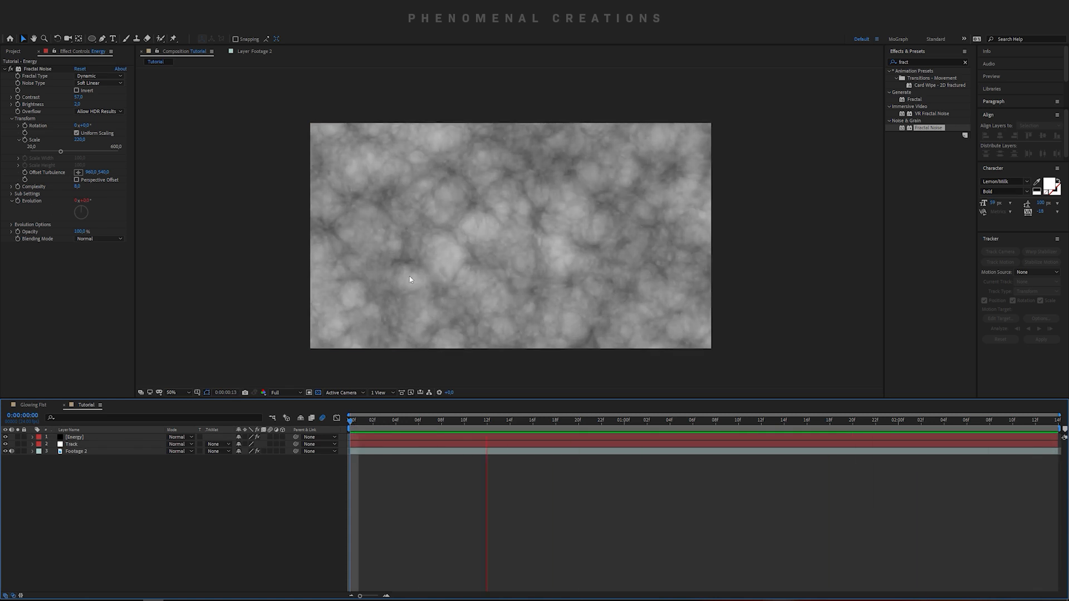
{"action": "key", "text": "space"}
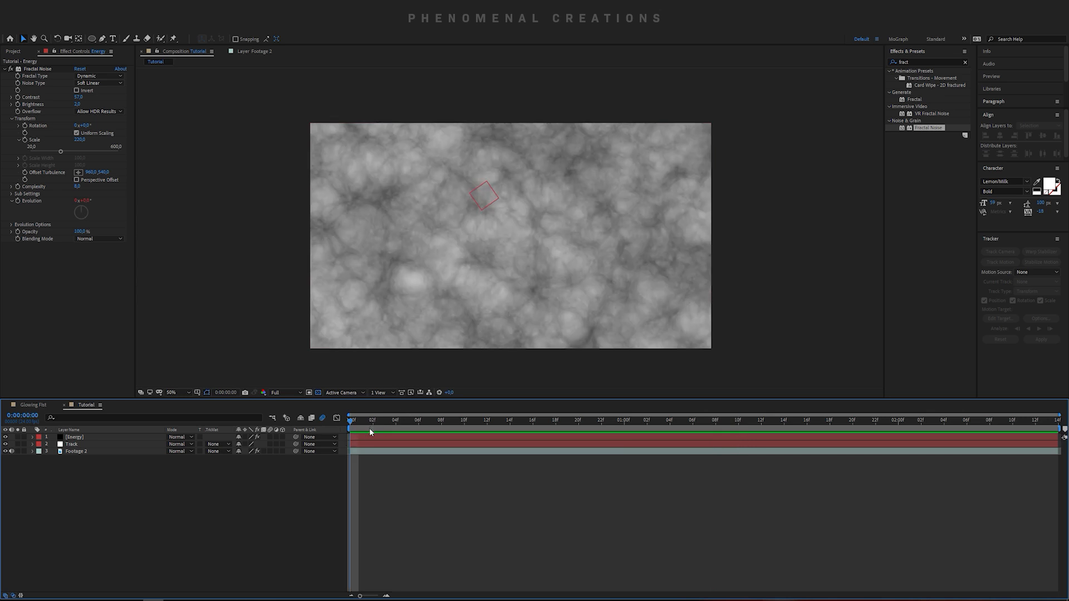
- Hide the Energy layer and trace a closed Pen tool mask on it around the fist, from wrist to knuckles
{"action": "left_click", "coordinate": [75, 439]}
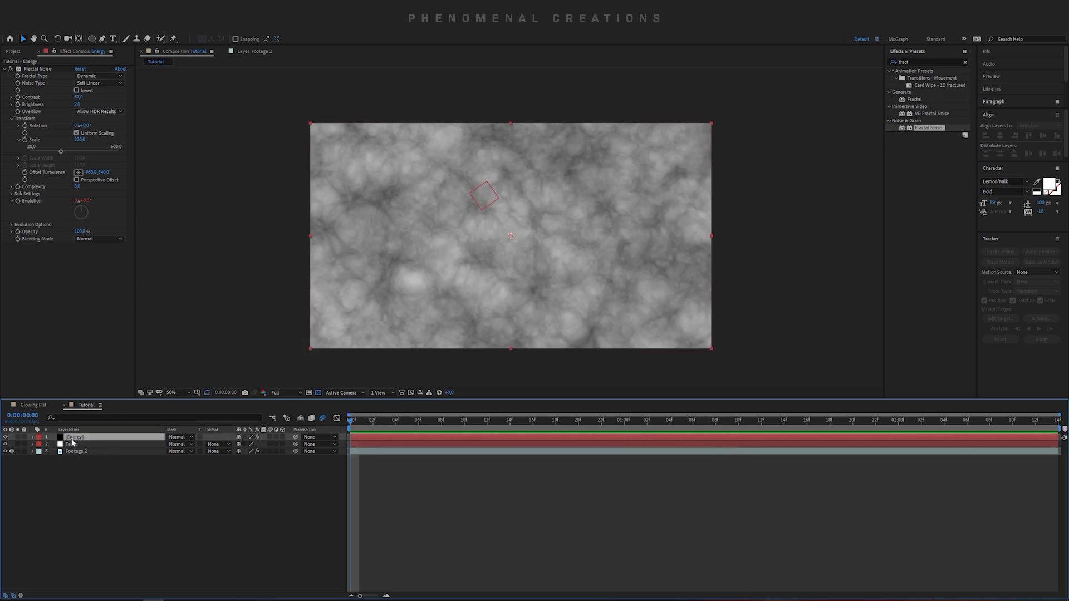
{"action": "left_click", "coordinate": [6, 437]}
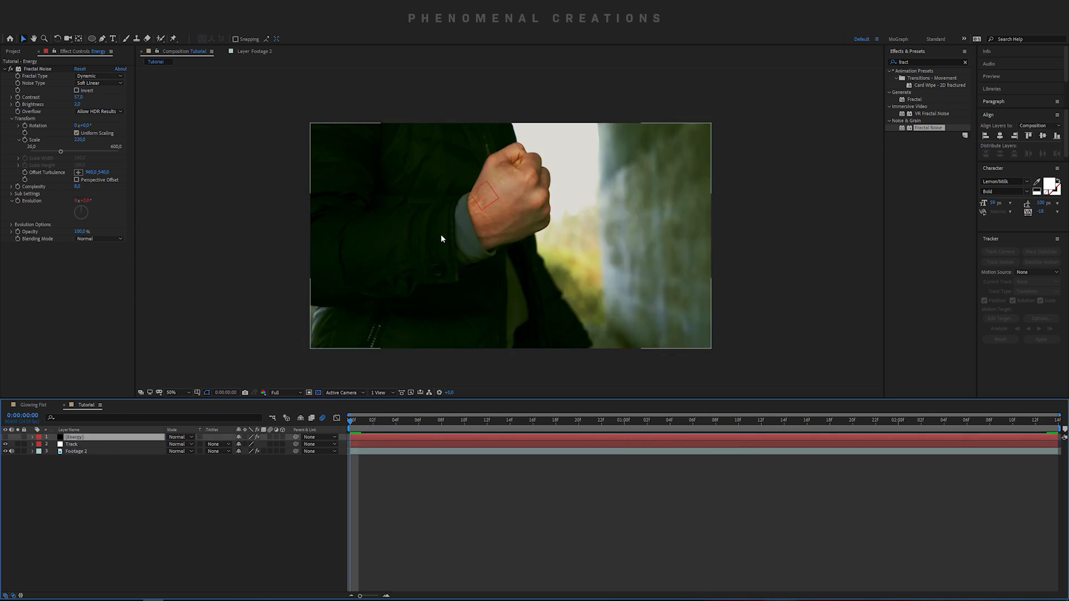
{"action": "key", "text": "g"}
{"action": "scroll", "coordinate": [492, 215], "scroll_direction": "up", "scroll_amount": 2}
{"action": "left_click_drag", "start_coordinate": [494, 212], "coordinate": [472, 227]}
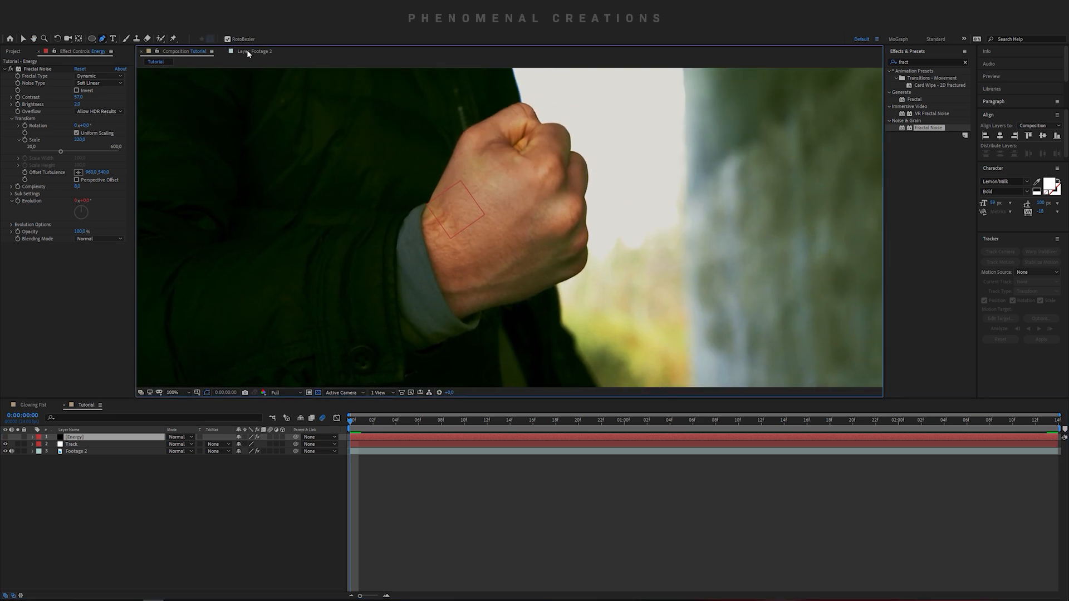
{"action": "left_click", "coordinate": [458, 148]}
{"action": "left_click", "coordinate": [441, 182]}
{"action": "left_click", "coordinate": [427, 217]}
{"action": "left_click", "coordinate": [426, 239]}
{"action": "left_click", "coordinate": [436, 268]}
{"action": "left_click", "coordinate": [445, 295]}
{"action": "left_click", "coordinate": [456, 310]}
{"action": "left_click", "coordinate": [467, 312]}
{"action": "left_click", "coordinate": [497, 301]}
{"action": "left_click", "coordinate": [529, 289]}
{"action": "left_click", "coordinate": [558, 281]}
{"action": "left_click", "coordinate": [581, 263]}
{"action": "left_click", "coordinate": [586, 243]}
{"action": "left_click", "coordinate": [584, 217]}
{"action": "left_click", "coordinate": [582, 190]}
{"action": "left_click", "coordinate": [583, 173]}
{"action": "left_click", "coordinate": [571, 160]}
{"action": "left_click", "coordinate": [555, 150]}
{"action": "left_click", "coordinate": [552, 136]}
{"action": "left_click", "coordinate": [533, 121]}
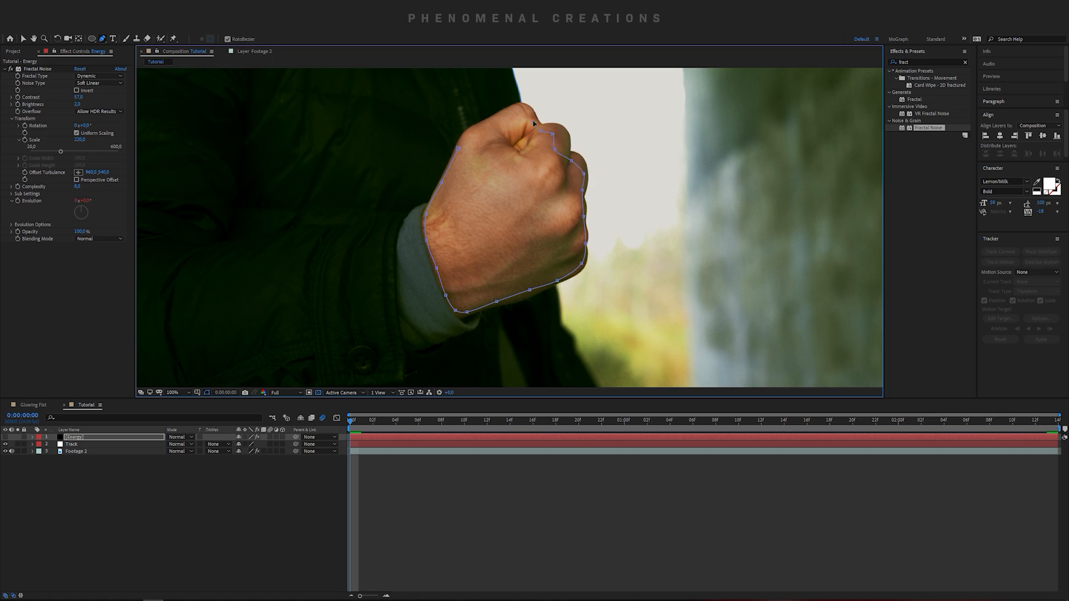
{"action": "left_click", "coordinate": [477, 127]}
{"action": "left_click", "coordinate": [458, 148]}
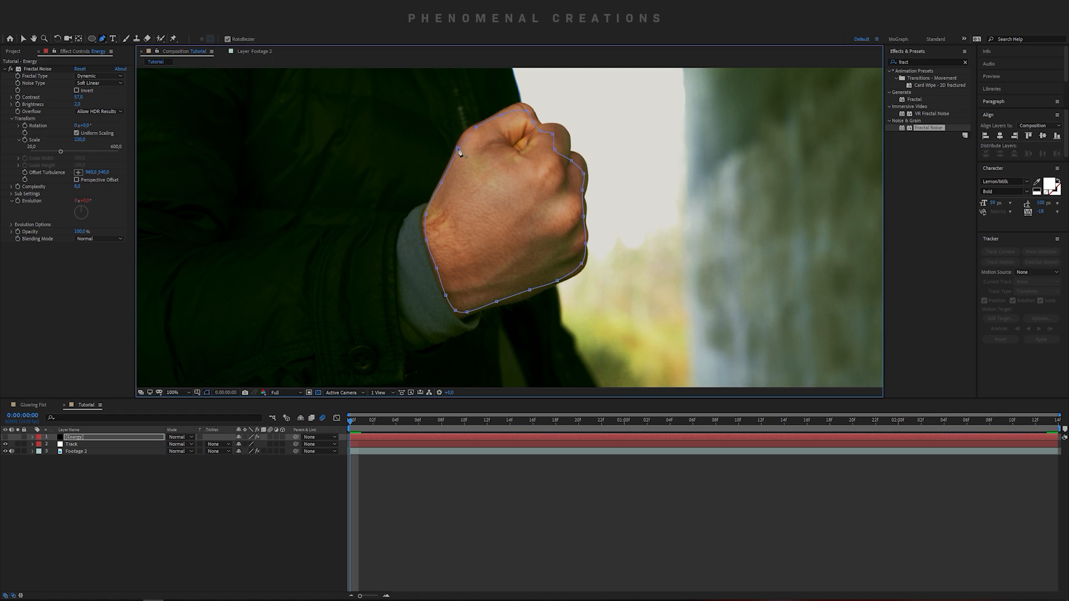
- Show the Energy layer again and feather its fist mask by about 43 pixels
{"action": "left_click", "coordinate": [5, 438]}
{"action": "key", "text": "f"}
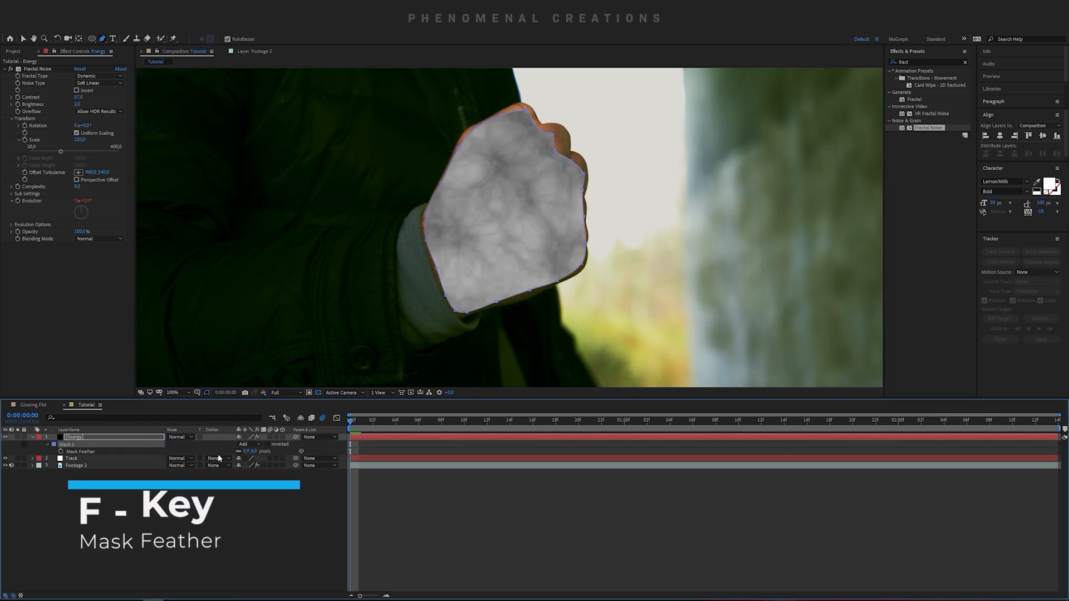
{"action": "left_click_drag", "start_coordinate": [247, 452], "coordinate": [257, 451]}
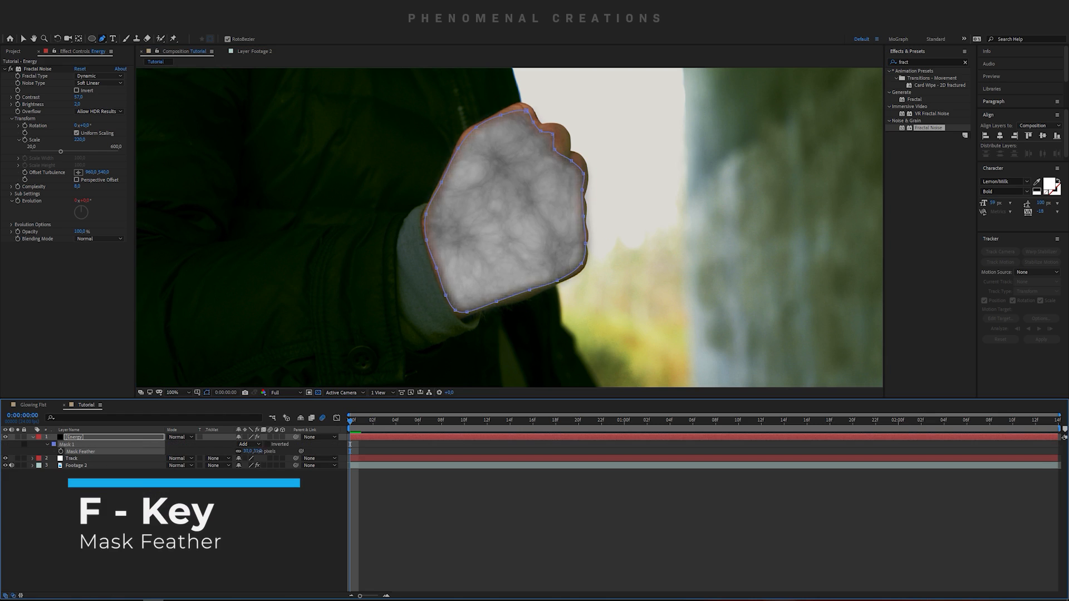
{"action": "left_click", "coordinate": [225, 500]}
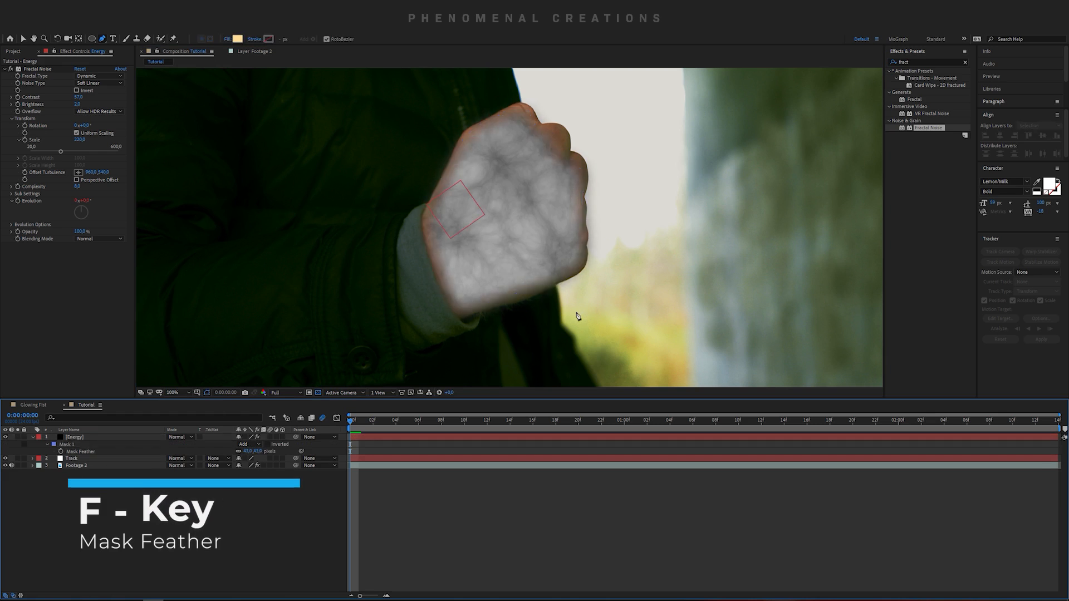
{"action": "left_click", "coordinate": [32, 437]}
- Parent the Energy layer to the Track null and preview how it follows the fist, returning to the first frame
{"action": "left_click_drag", "start_coordinate": [296, 437], "coordinate": [84, 448]}
{"action": "key", "text": "space"}
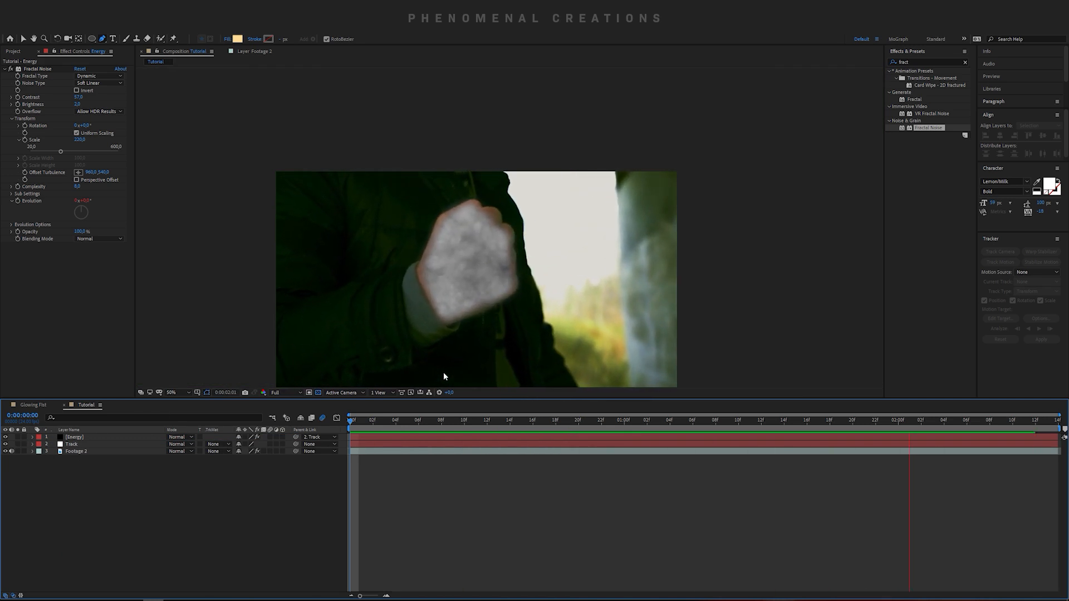
{"action": "key", "text": "space"}
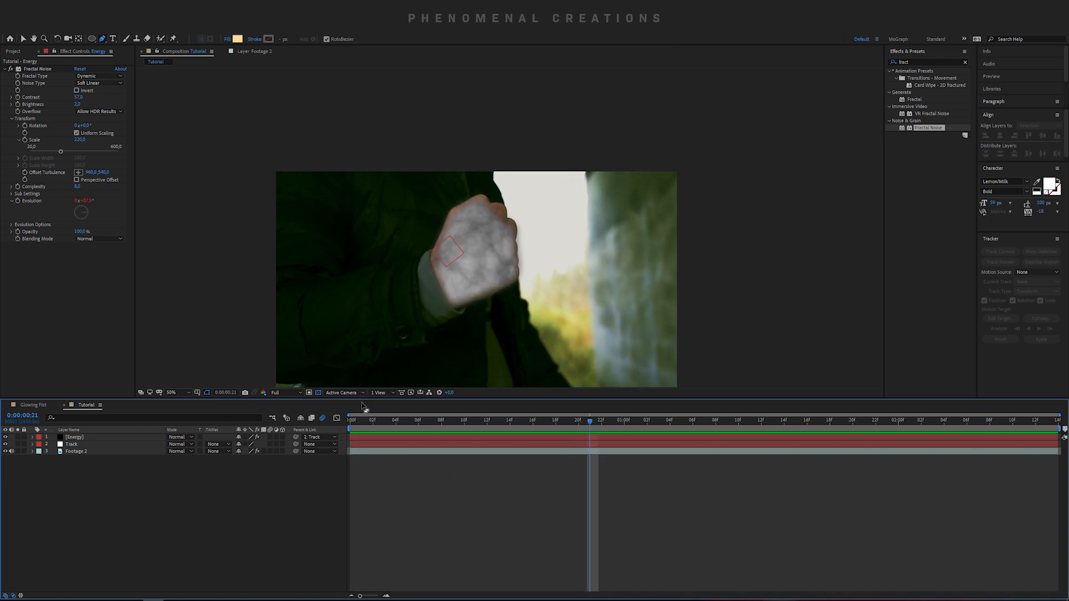
{"action": "left_click", "coordinate": [348, 420]}
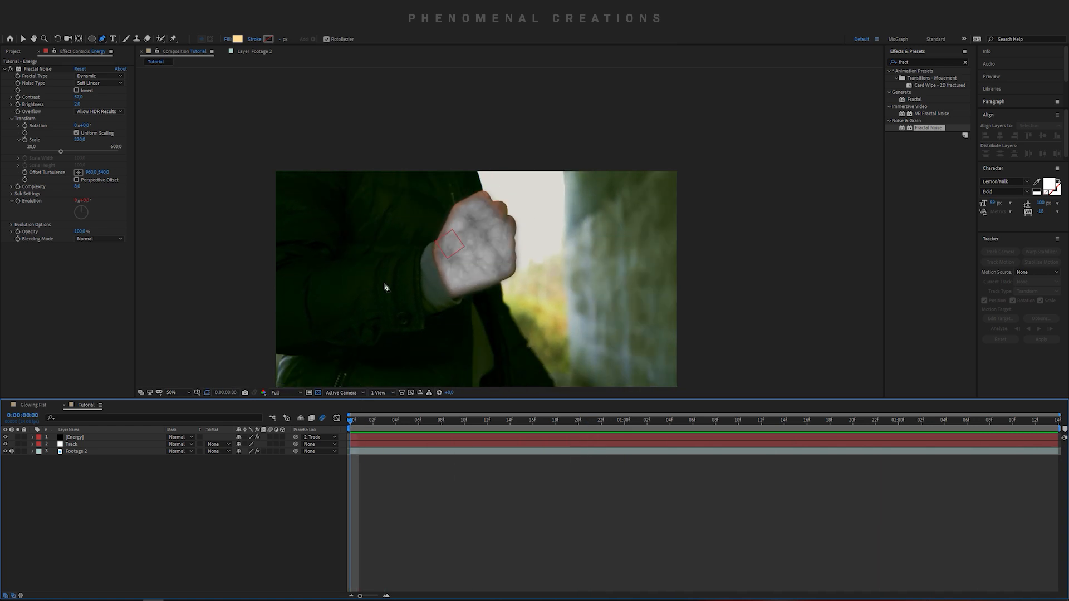
- Add the Veins image from the Glowing Fist folder above the Energy layer and scale it to 173%
{"action": "key", "text": "v"}
{"action": "left_click_drag", "start_coordinate": [385, 289], "coordinate": [401, 246]}
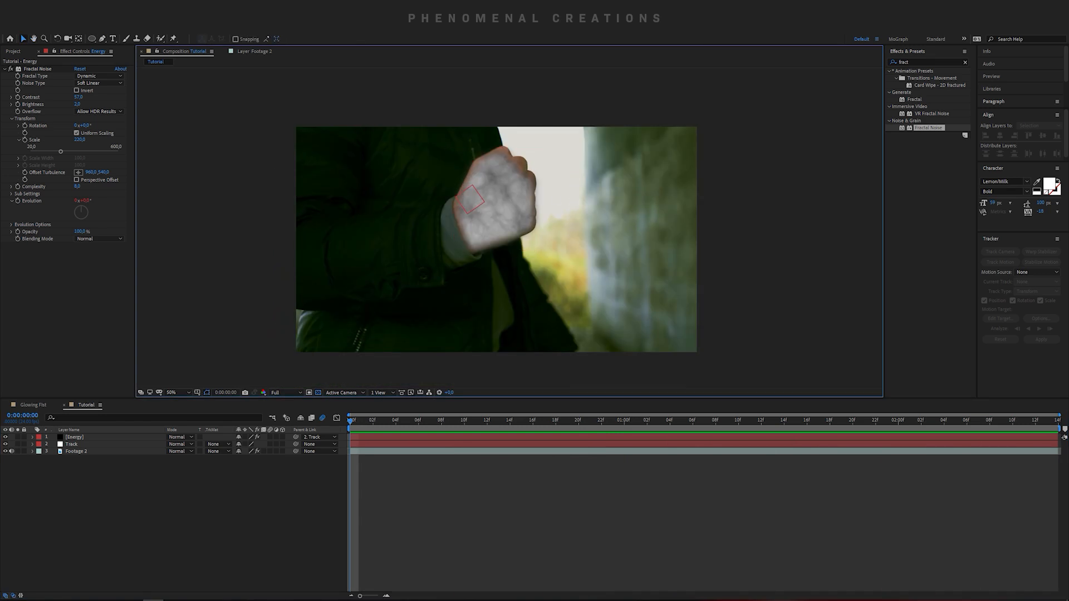
{"action": "left_click", "coordinate": [13, 51]}
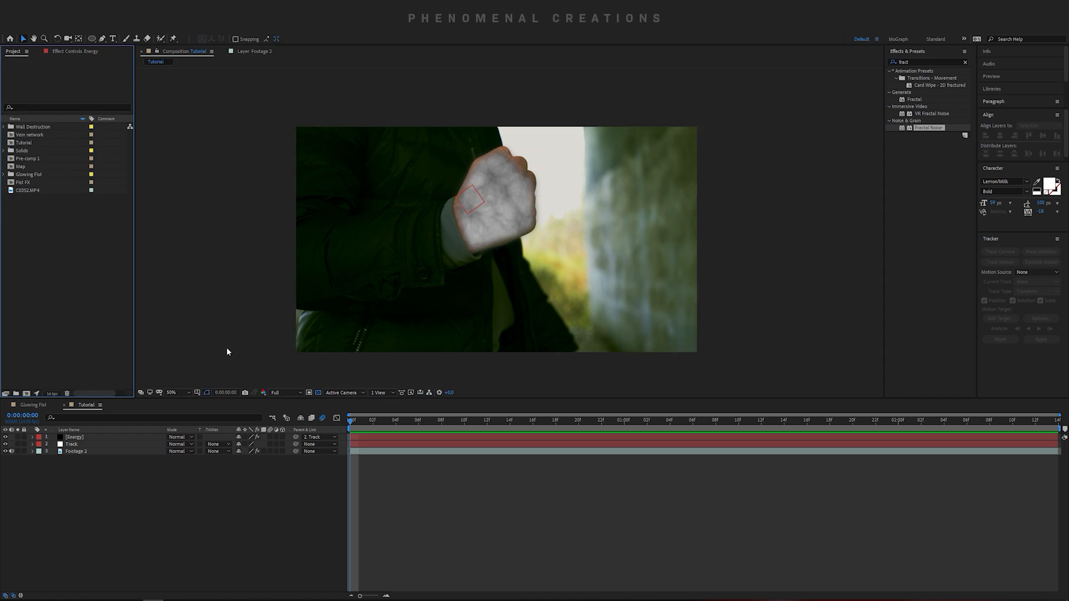
{"action": "left_click", "coordinate": [5, 174]}
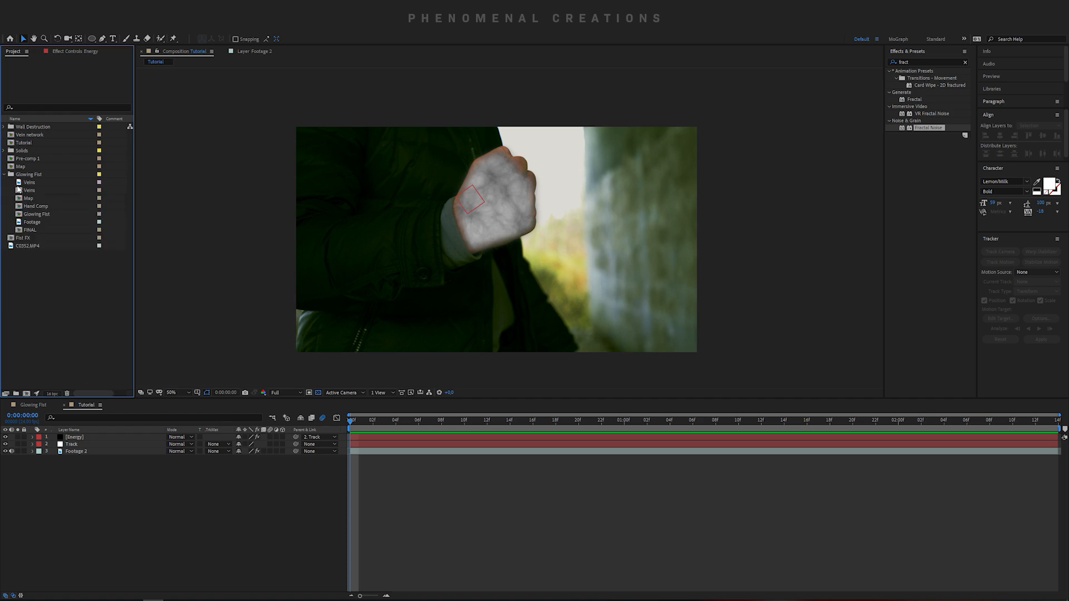
{"action": "left_click_drag", "start_coordinate": [27, 182], "coordinate": [95, 435]}
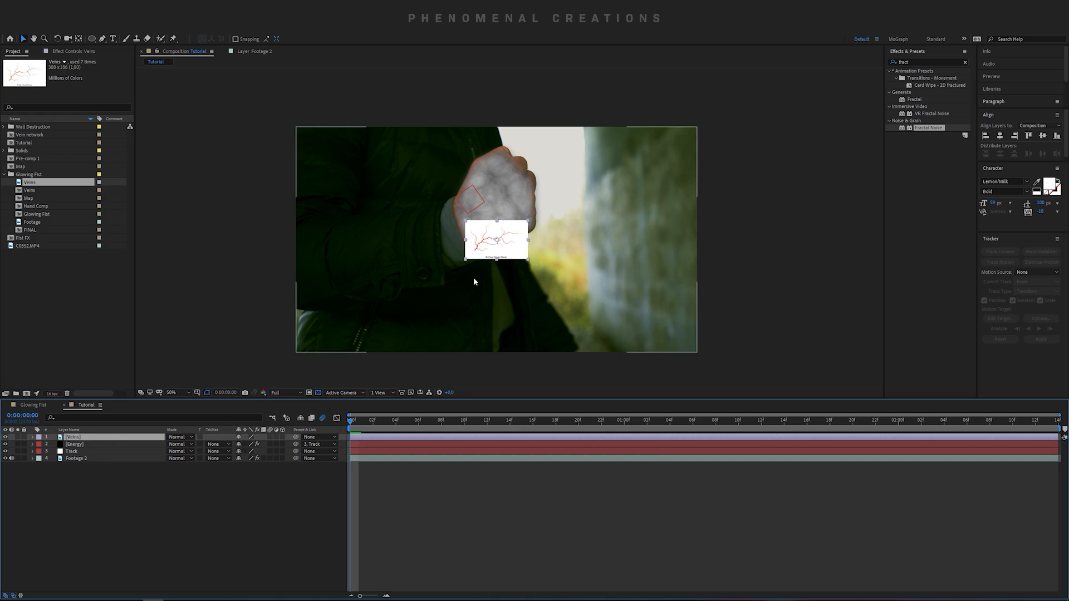
{"action": "key", "text": "s"}
{"action": "left_click_drag", "start_coordinate": [248, 444], "coordinate": [278, 435]}
- Draw a closed Pen tool mask on the Veins layer around the red vein branches, excluding the caption below them
{"action": "left_click", "coordinate": [102, 38]}
{"action": "left_click", "coordinate": [452, 241]}
{"action": "left_click", "coordinate": [454, 262]}
{"action": "left_click", "coordinate": [470, 264]}
{"action": "left_click", "coordinate": [490, 263]}
{"action": "left_click", "coordinate": [527, 260]}
{"action": "left_click", "coordinate": [542, 248]}
{"action": "left_click", "coordinate": [548, 222]}
{"action": "left_click", "coordinate": [535, 210]}
{"action": "left_click", "coordinate": [502, 213]}
{"action": "left_click", "coordinate": [482, 210]}
{"action": "left_click", "coordinate": [461, 215]}
{"action": "left_click", "coordinate": [445, 228]}
{"action": "left_click", "coordinate": [451, 243]}
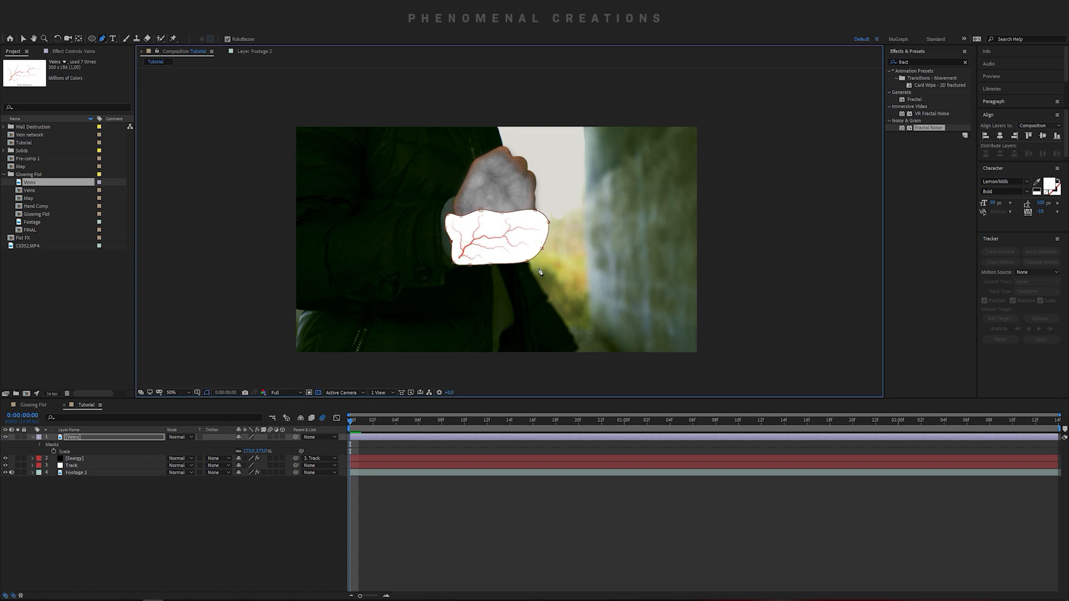
- Set the Veins layer's blending mode to Multiply and apply the Tint effect to it
{"action": "left_click", "coordinate": [937, 62]}
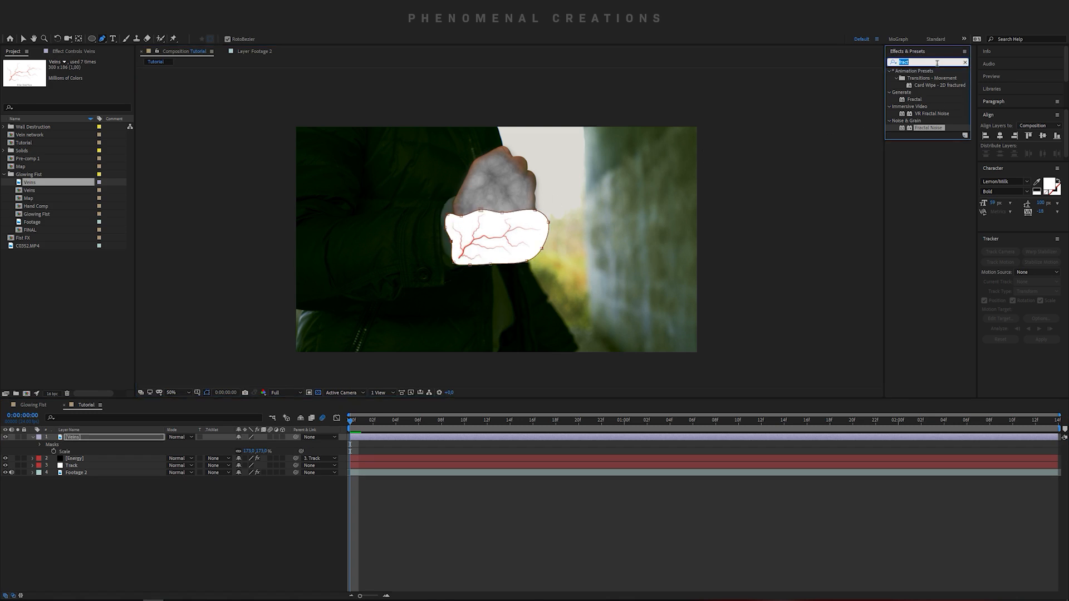
{"action": "left_click", "coordinate": [186, 440]}
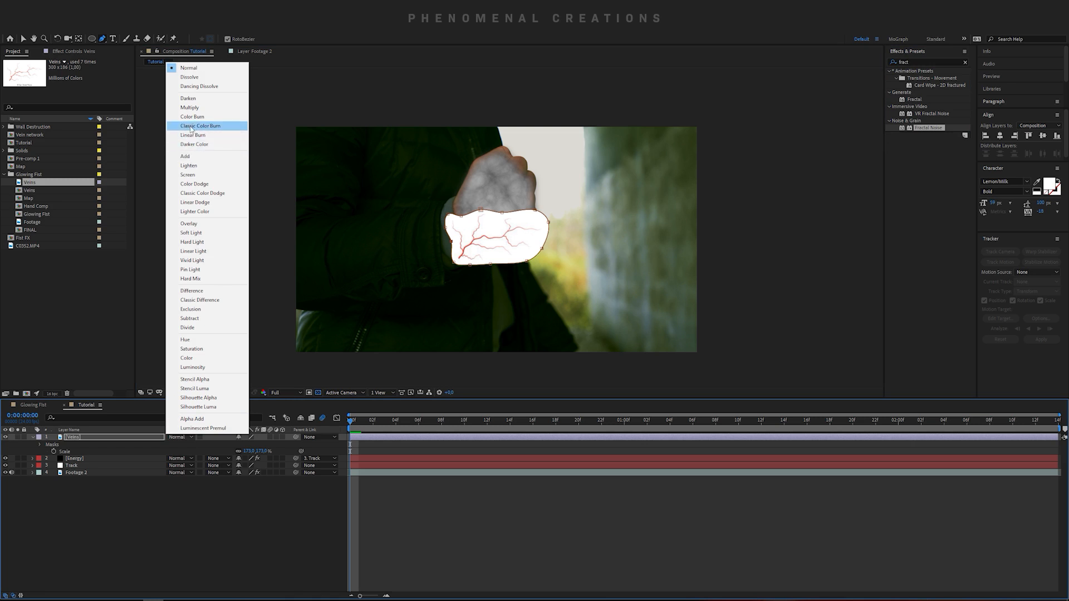
{"action": "left_click", "coordinate": [189, 107]}
{"action": "left_click", "coordinate": [944, 61]}
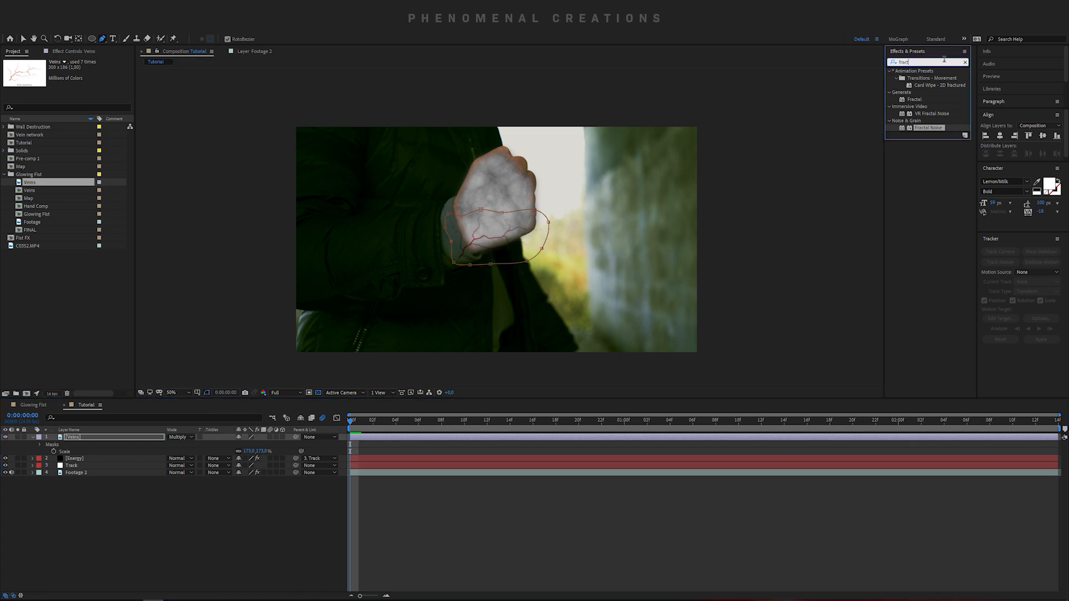
{"action": "type", "text": "tint"}
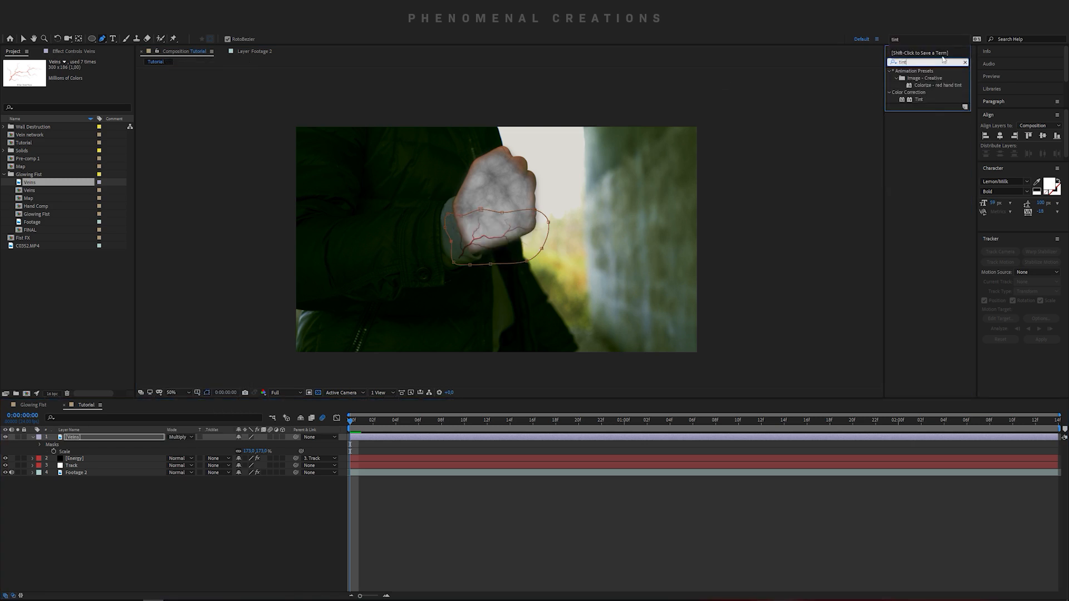
{"action": "double_click", "coordinate": [920, 100]}
- Apply the Unsharp Mask effect to the Veins layer and increase its radius
{"action": "left_click", "coordinate": [934, 62]}
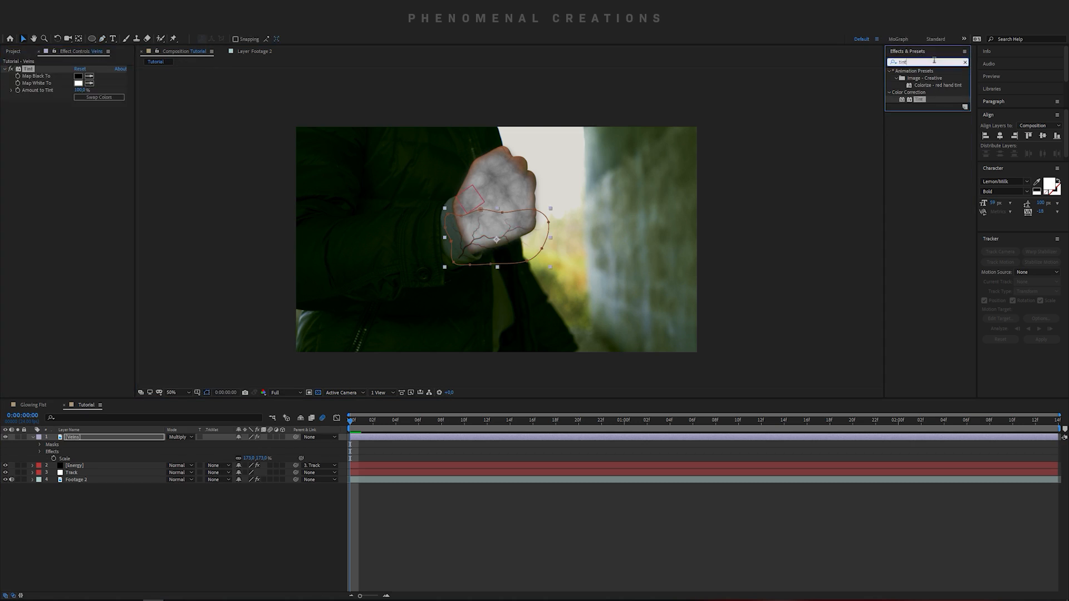
{"action": "type", "text": "unshar"}
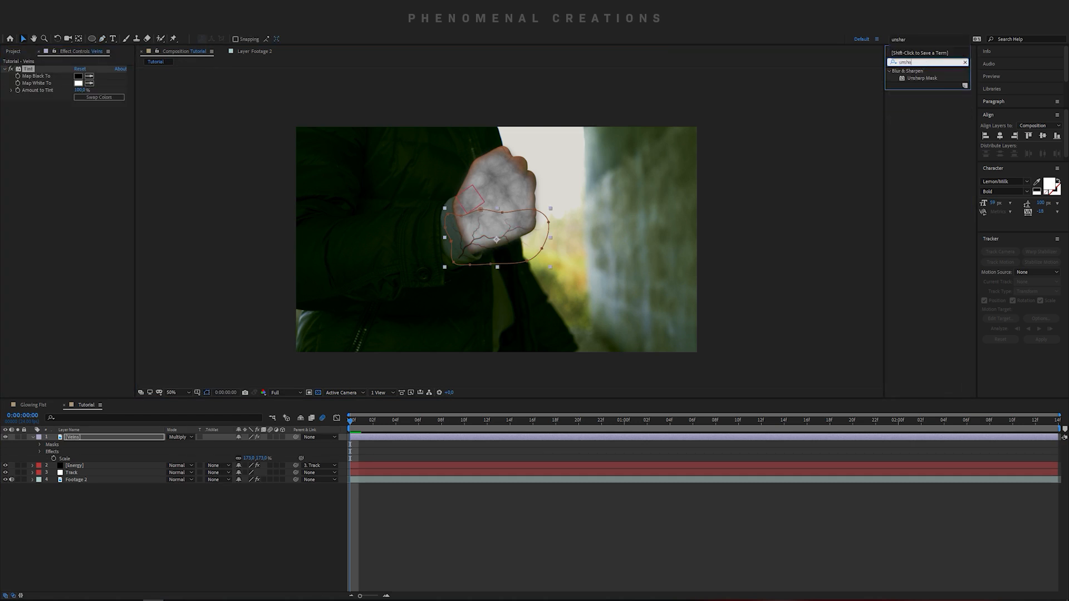
{"action": "double_click", "coordinate": [923, 78]}
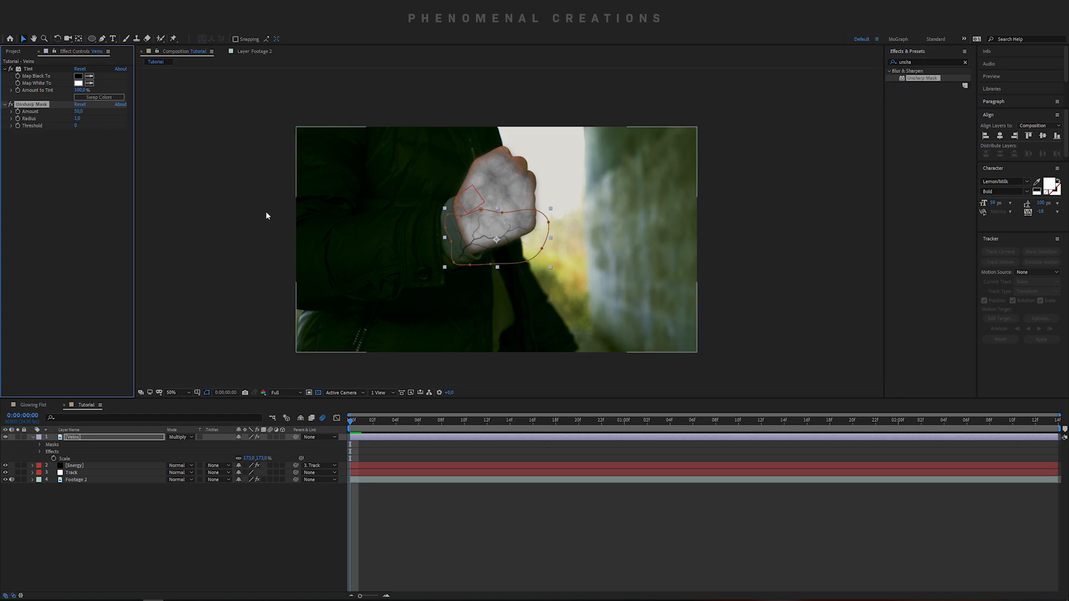
{"action": "left_click_drag", "start_coordinate": [78, 118], "coordinate": [135, 116]}
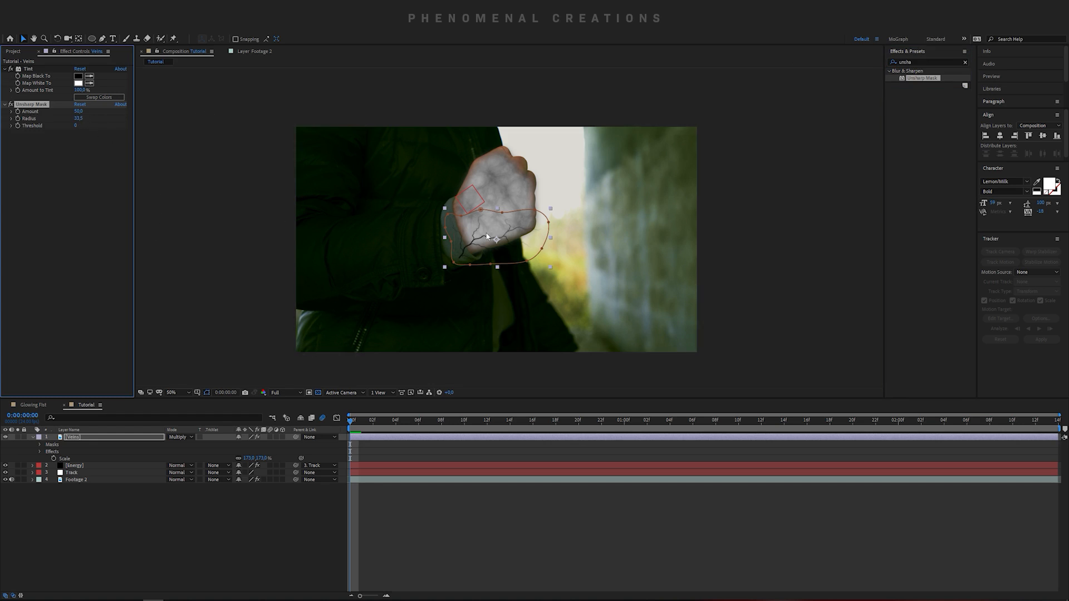
- Raise the Veins layer's Unsharp Mask radius to 48.2 and hide the mask outlines in the composition view
{"action": "left_click_drag", "start_coordinate": [78, 118], "coordinate": [141, 120]}
{"action": "left_click", "coordinate": [206, 392]}
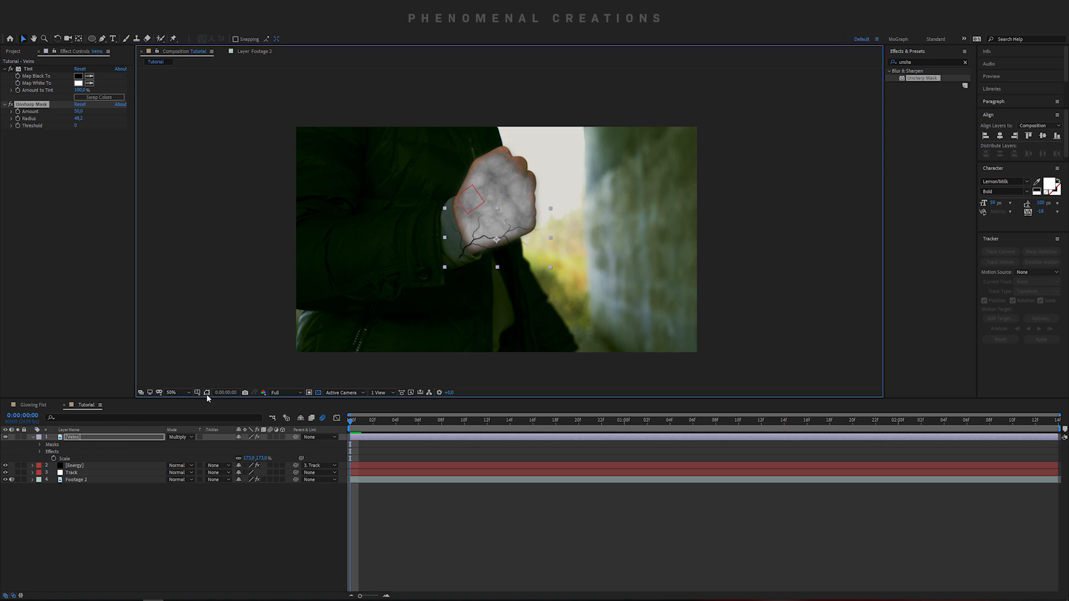
- Move the Veins layer's anchor point to the root where the vein branches meet, near the wrist
{"action": "key", "text": "y"}
{"action": "left_click_drag", "start_coordinate": [496, 240], "coordinate": [461, 257]}
{"action": "key", "text": "v"}
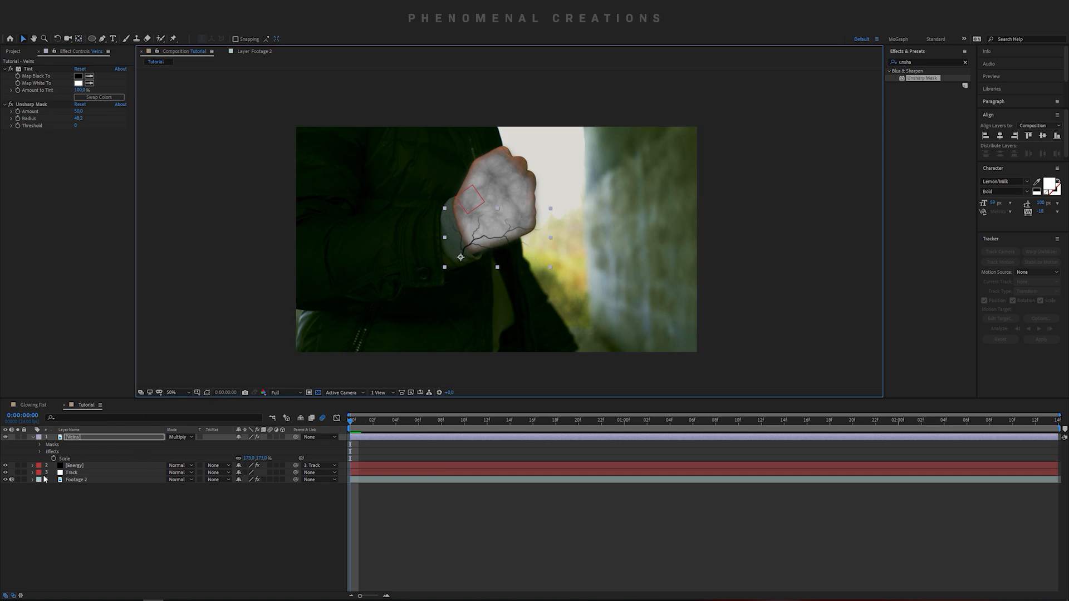
{"action": "left_click", "coordinate": [33, 437]}
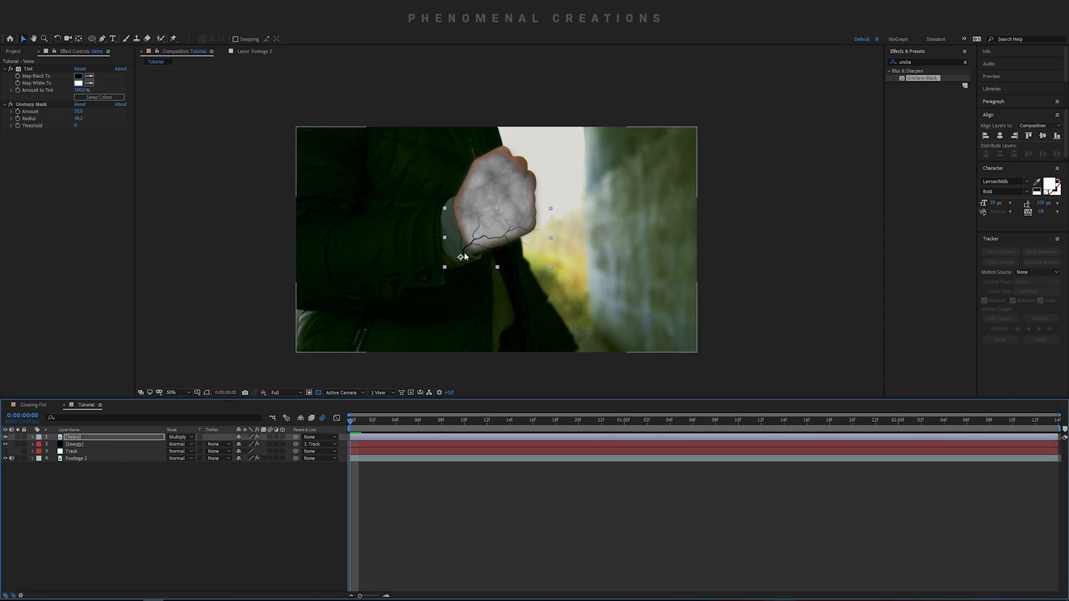
{"action": "key", "text": "y"}
{"action": "left_click_drag", "start_coordinate": [460, 258], "coordinate": [465, 255]}
{"action": "key", "text": "v"}
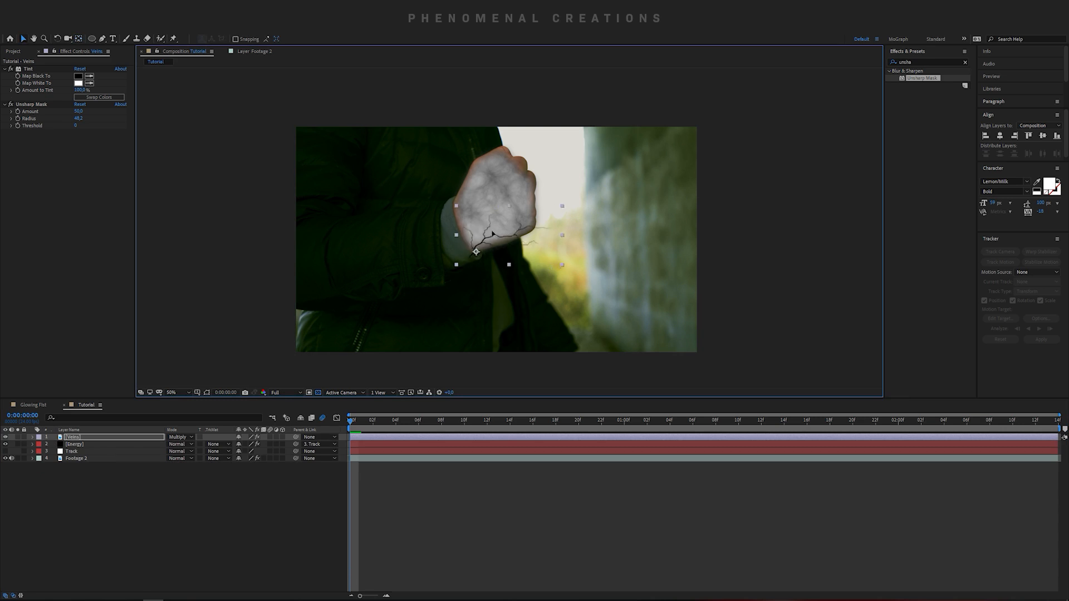
- Rotate the Veins layer counterclockwise and position it so the branches spread across the lower part of the fist
{"action": "scroll", "coordinate": [490, 242], "scroll_direction": "up", "scroll_amount": 2}
{"action": "scroll", "coordinate": [495, 236], "scroll_direction": "up", "scroll_amount": 3}
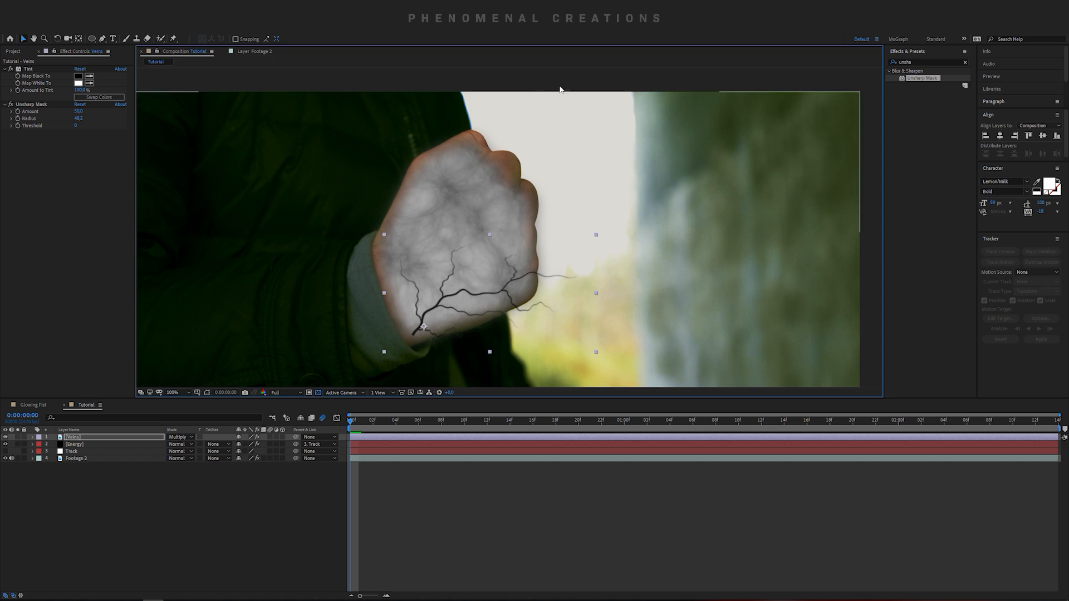
{"action": "key", "text": "w"}
{"action": "left_click_drag", "start_coordinate": [515, 287], "coordinate": [509, 245]}
{"action": "key", "text": "v"}
{"action": "left_click_drag", "start_coordinate": [435, 307], "coordinate": [399, 266]}
- Duplicate the Veins layer, then rotate and position the copy so its root starts at the upper knuckle and branches run down the fist
{"action": "key", "text": "ctrl+d"}
{"action": "key", "text": "w"}
{"action": "key", "text": "v"}
{"action": "left_click_drag", "start_coordinate": [437, 207], "coordinate": [456, 160]}
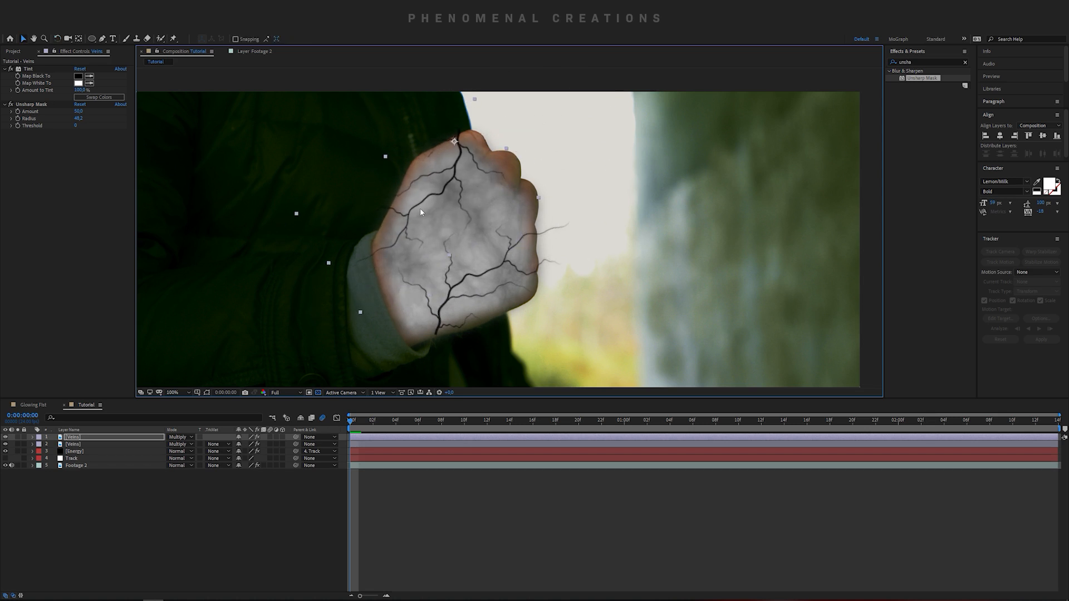
{"action": "key", "text": "w"}
{"action": "left_click_drag", "start_coordinate": [399, 223], "coordinate": [406, 244]}
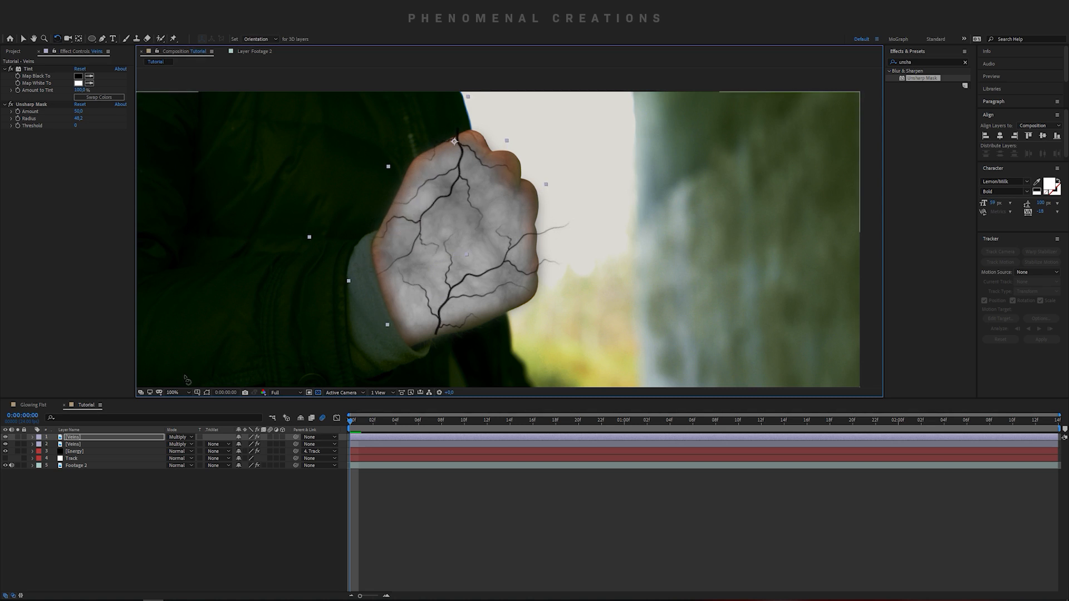
{"action": "key", "text": "r"}
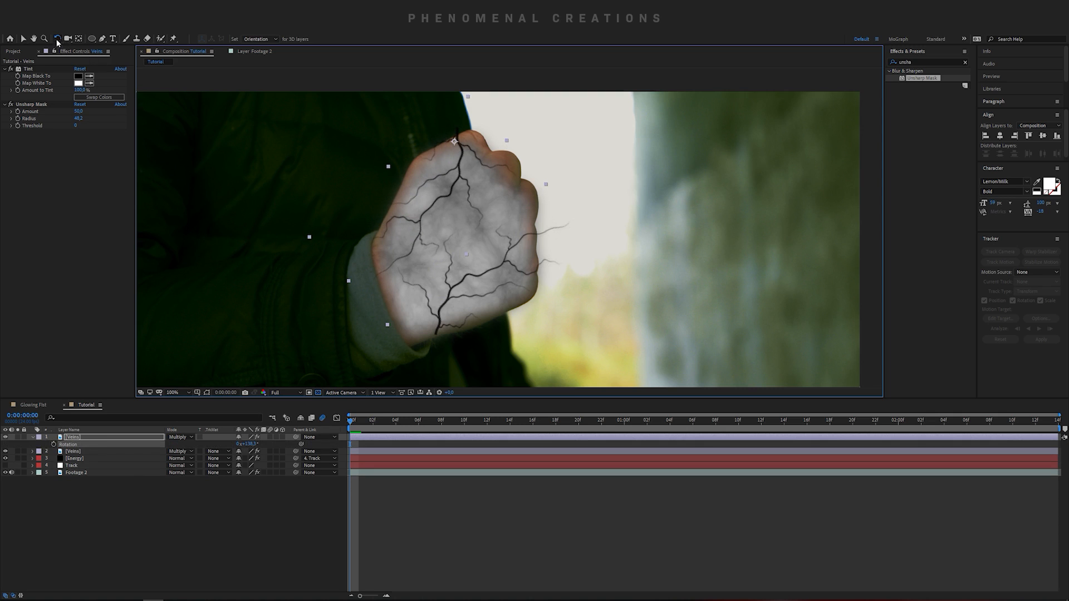
{"action": "left_click", "coordinate": [33, 437]}
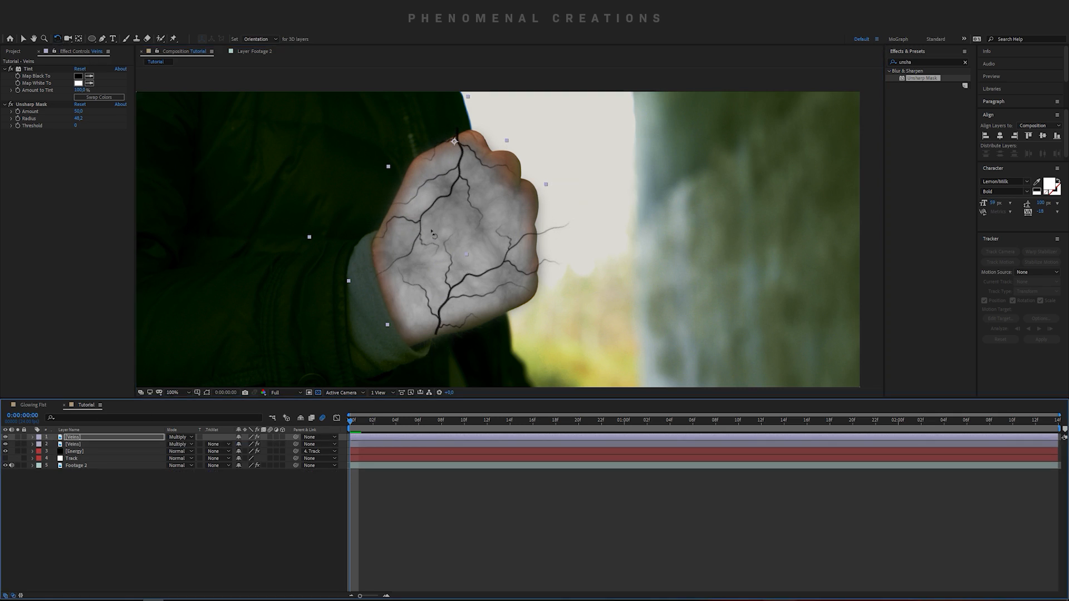
{"action": "left_click_drag", "start_coordinate": [421, 225], "coordinate": [408, 225]}
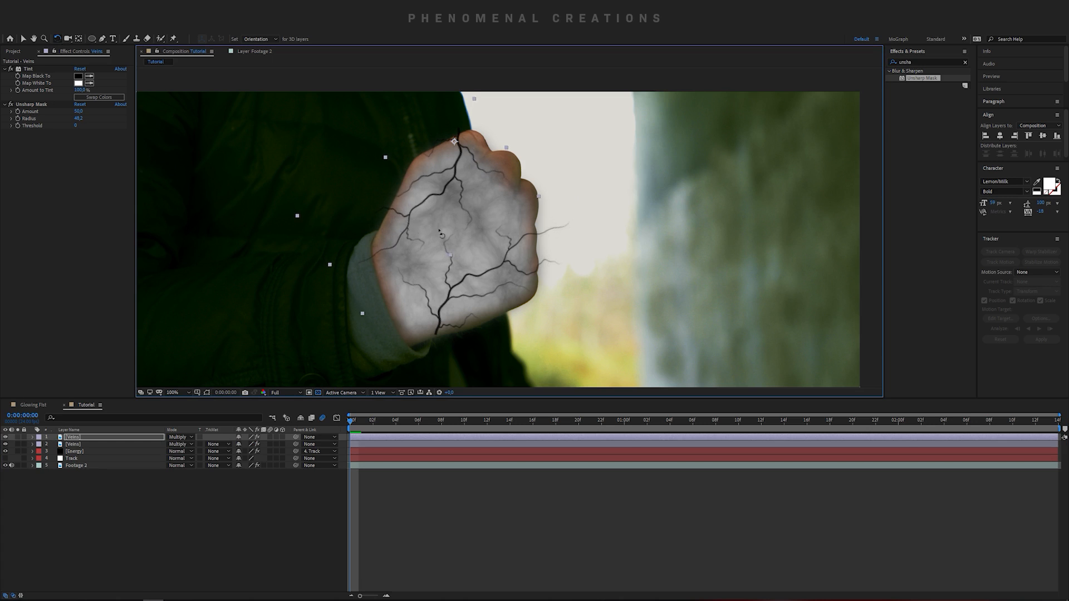
- Duplicate the lower Veins layer, enlarge the copy to about 390% and position it across the middle of the fist
{"action": "left_click", "coordinate": [98, 445]}
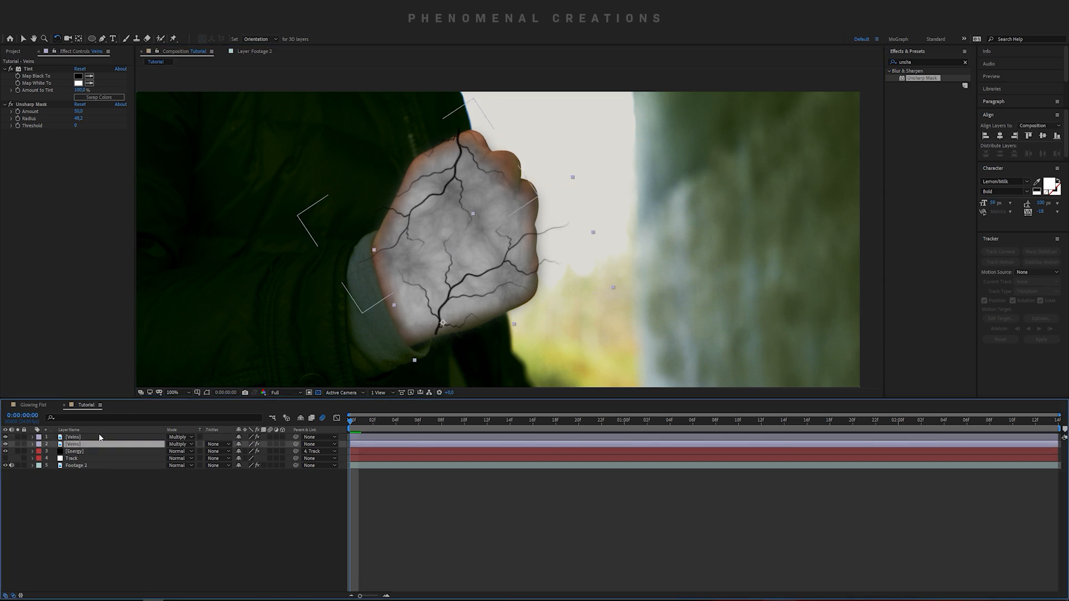
{"action": "key", "text": "ctrl+d"}
{"action": "key", "text": "v"}
{"action": "left_click_drag", "start_coordinate": [461, 297], "coordinate": [447, 251]}
{"action": "key", "text": "s"}
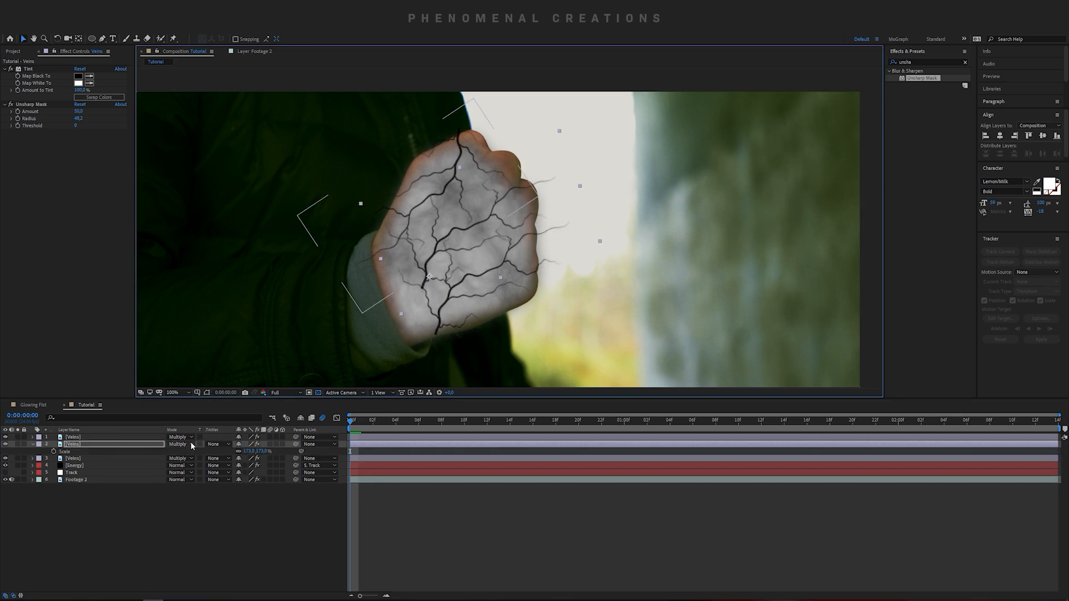
{"action": "left_click_drag", "start_coordinate": [248, 451], "coordinate": [371, 452]}
{"action": "left_click_drag", "start_coordinate": [435, 226], "coordinate": [433, 257]}
- Apply Fast Box Blur to the enlarged Veins layer and raise its blur radius until those veins look soft
{"action": "left_click", "coordinate": [925, 61]}
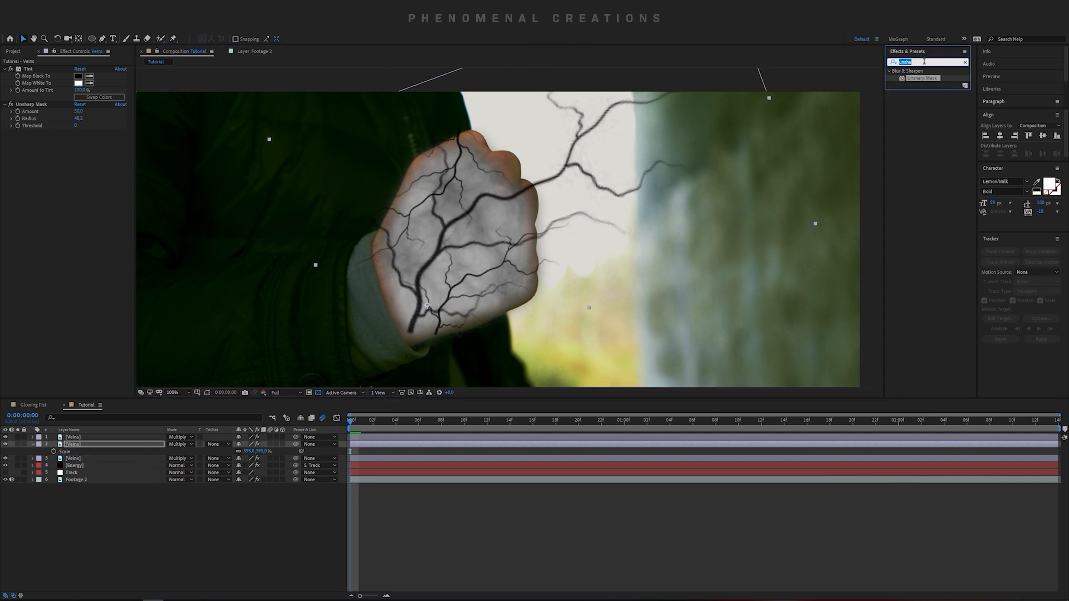
{"action": "type", "text": "fast"}
{"action": "left_click_drag", "start_coordinate": [940, 113], "coordinate": [98, 445]}
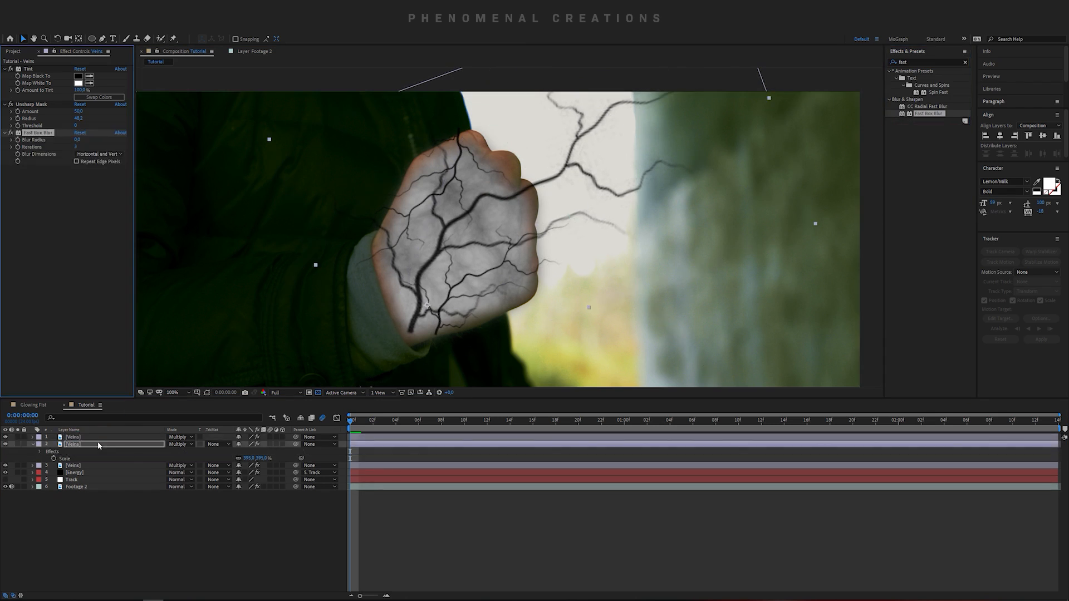
{"action": "left_click_drag", "start_coordinate": [76, 140], "coordinate": [85, 143]}
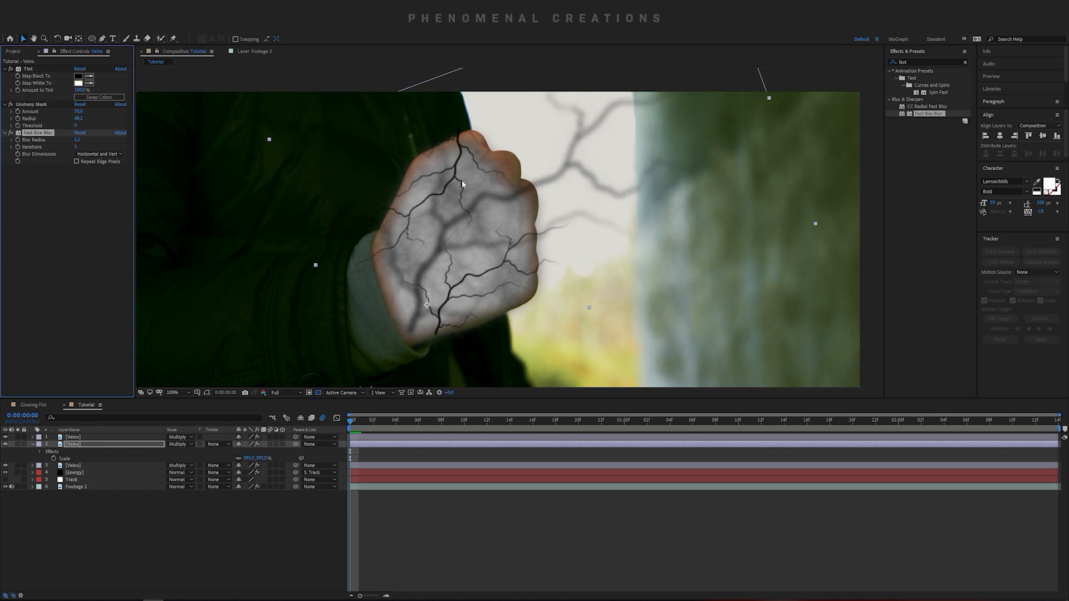
- Apply Fast Box Blur to the other two Veins layers and set each blur radius to about 1.5
{"action": "left_click_drag", "start_coordinate": [935, 115], "coordinate": [99, 439]}
{"action": "left_click_drag", "start_coordinate": [77, 140], "coordinate": [81, 143]}
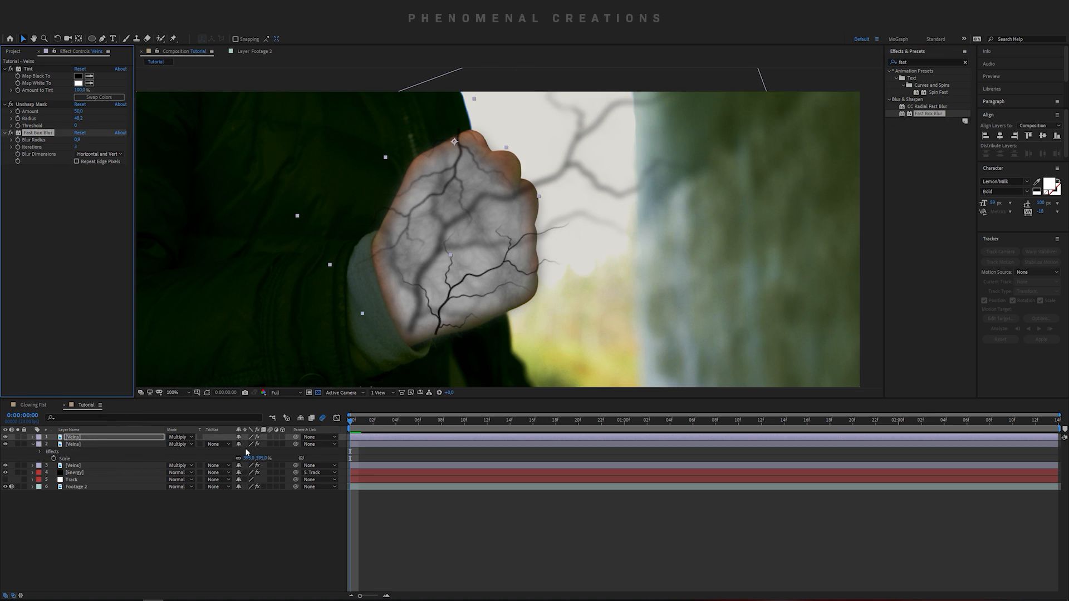
{"action": "left_click", "coordinate": [74, 466]}
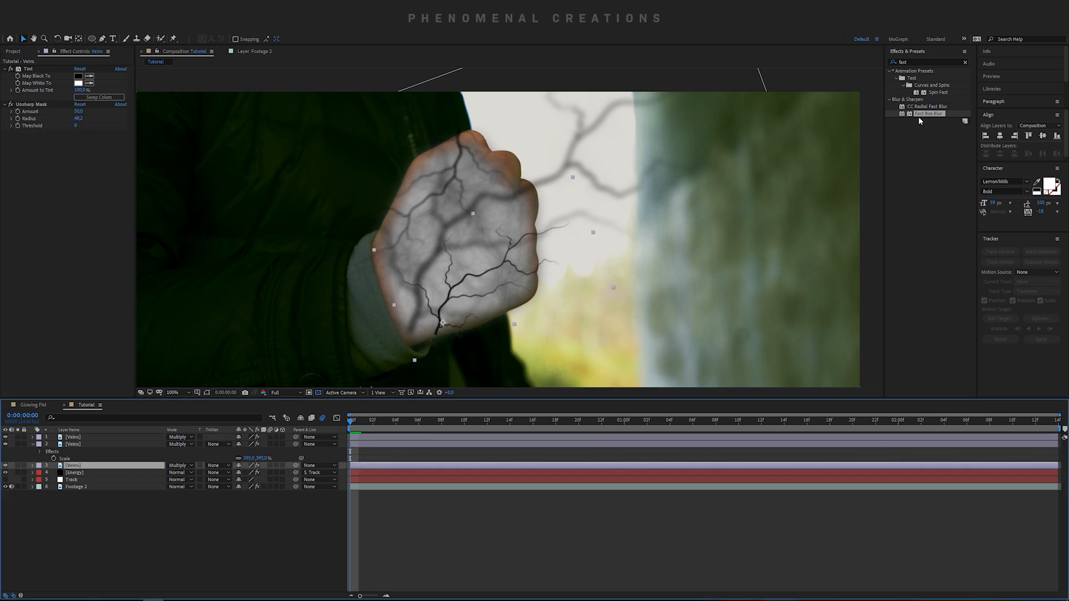
{"action": "left_click_drag", "start_coordinate": [76, 139], "coordinate": [79, 140]}
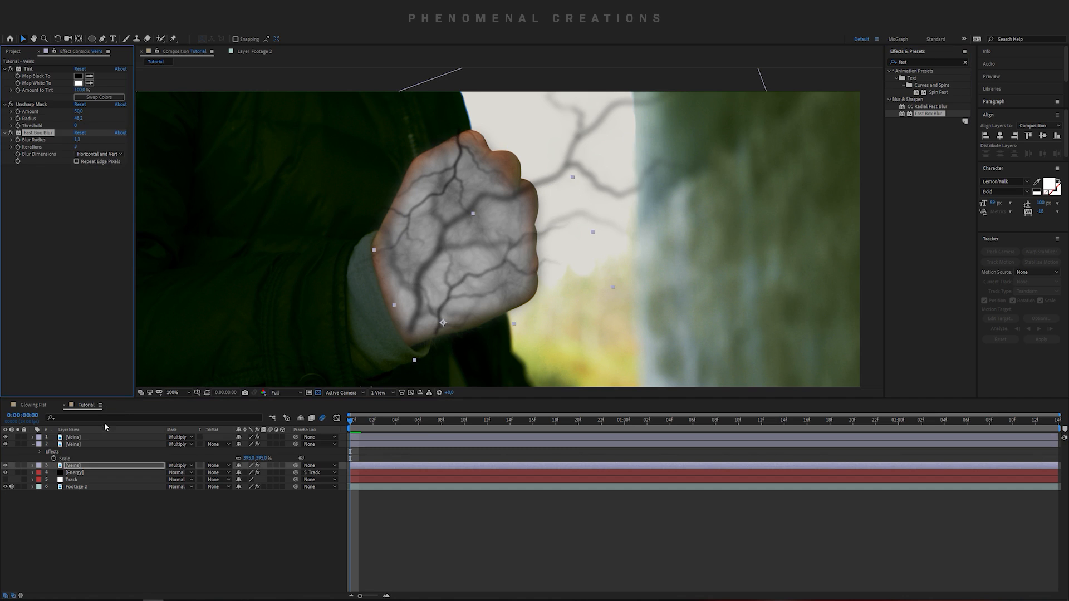
{"action": "left_click", "coordinate": [73, 445]}
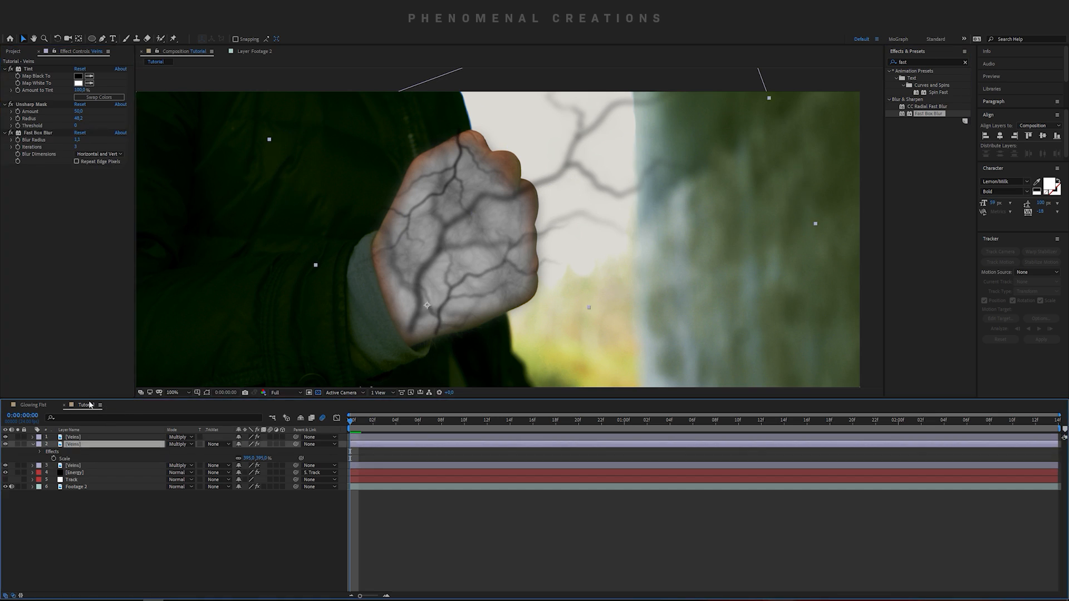
{"action": "left_click", "coordinate": [77, 437]}
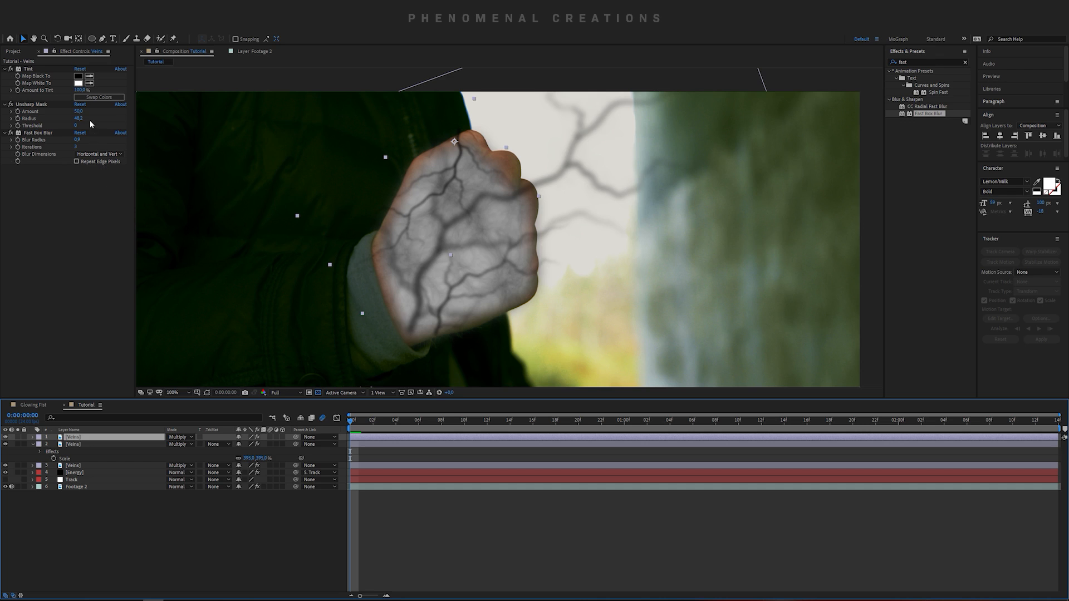
{"action": "left_click_drag", "start_coordinate": [78, 140], "coordinate": [83, 140]}
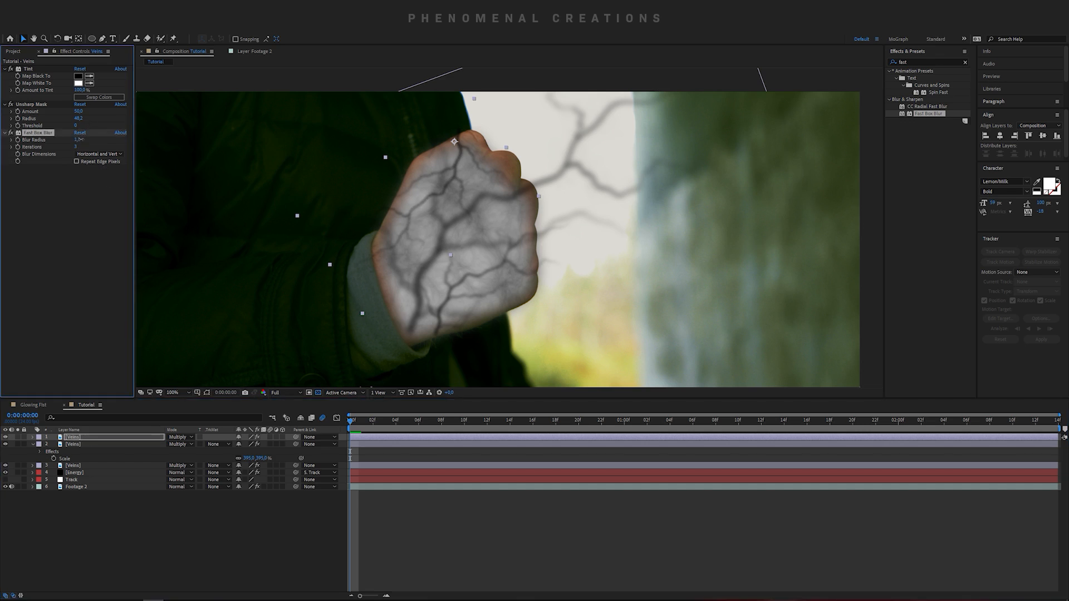
- Lower the opacity of the three Veins layers, from top to bottom, to about 79%, 61% and 80%
{"action": "left_click", "coordinate": [72, 446]}
{"action": "key", "text": "t"}
{"action": "mouse_move", "coordinate": [240, 454]}
{"action": "left_mouse_down"}
{"action": "mouse_move", "coordinate": [227, 457]}
{"action": "mouse_move", "coordinate": [228, 447]}
{"action": "left_mouse_up"}
{"action": "left_click", "coordinate": [113, 437]}
{"action": "key", "text": "t"}
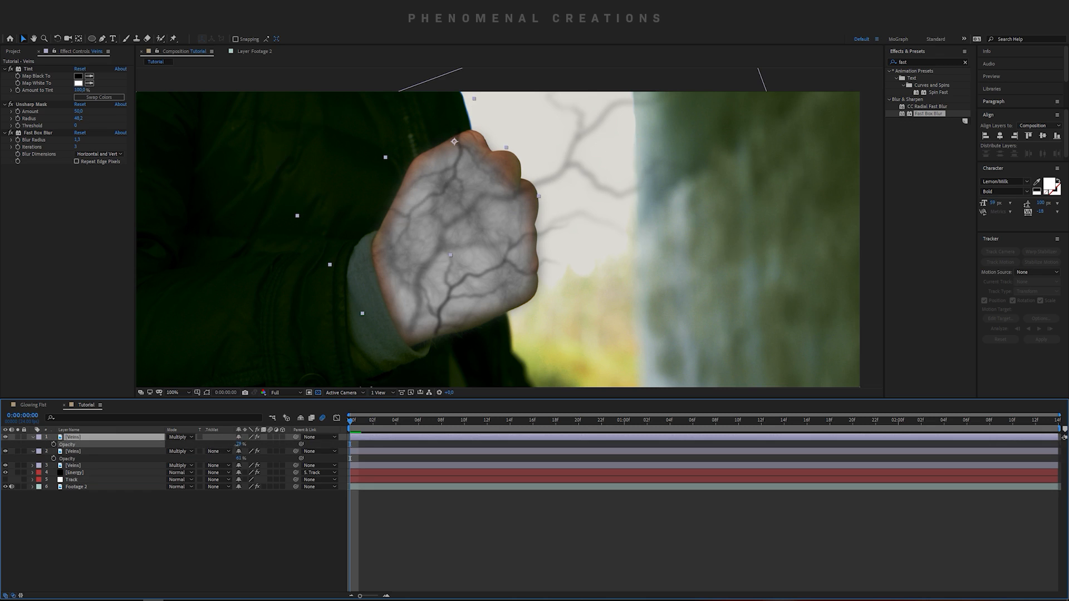
{"action": "left_click", "coordinate": [112, 465]}
{"action": "key", "text": "t"}
{"action": "left_click_drag", "start_coordinate": [241, 473], "coordinate": [239, 473]}
{"action": "left_click", "coordinate": [179, 548]}
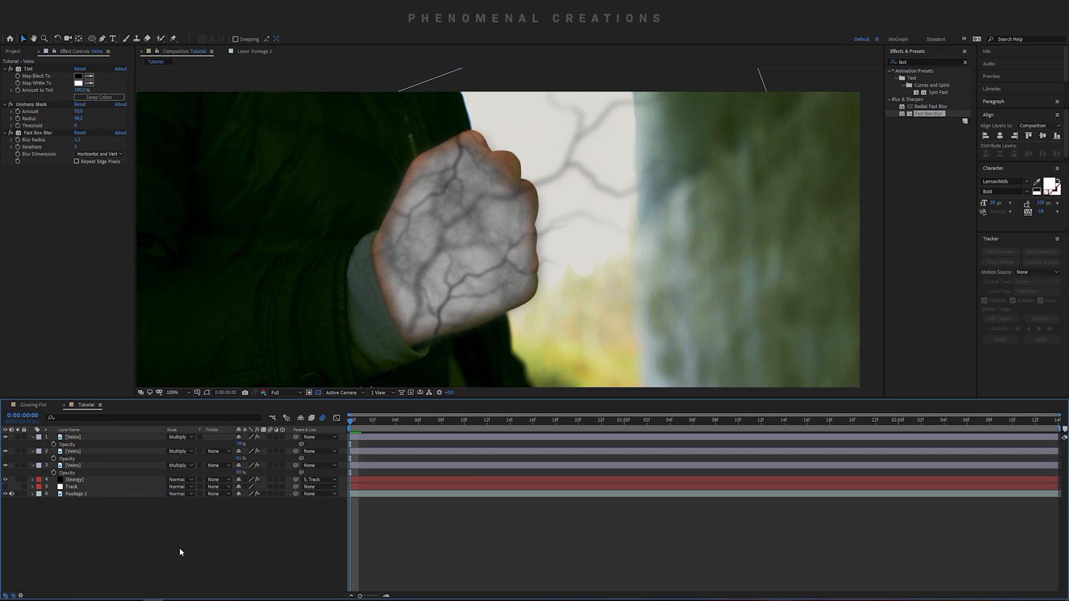
- Collapse the three Veins layers and pre-compose them into a new composition named "Vein network"
{"action": "left_click", "coordinate": [32, 438]}
{"action": "left_click", "coordinate": [32, 444]}
{"action": "left_click", "coordinate": [32, 451]}
{"action": "left_click", "coordinate": [78, 438]}
{"action": "left_click", "coordinate": [75, 452], "text": "shift"}
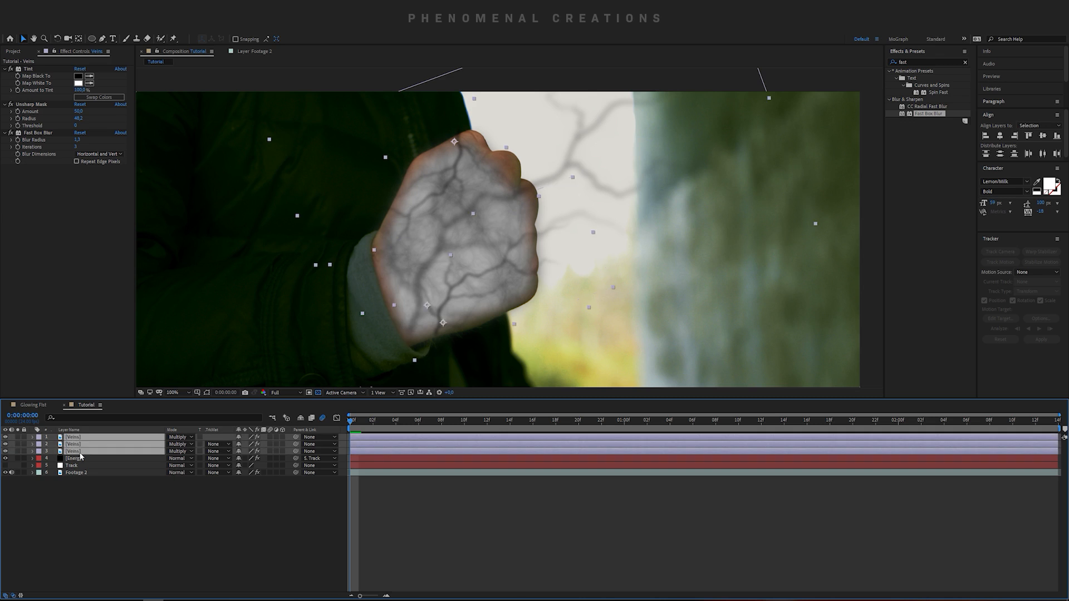
{"action": "key", "text": "ctrl+shift+c"}
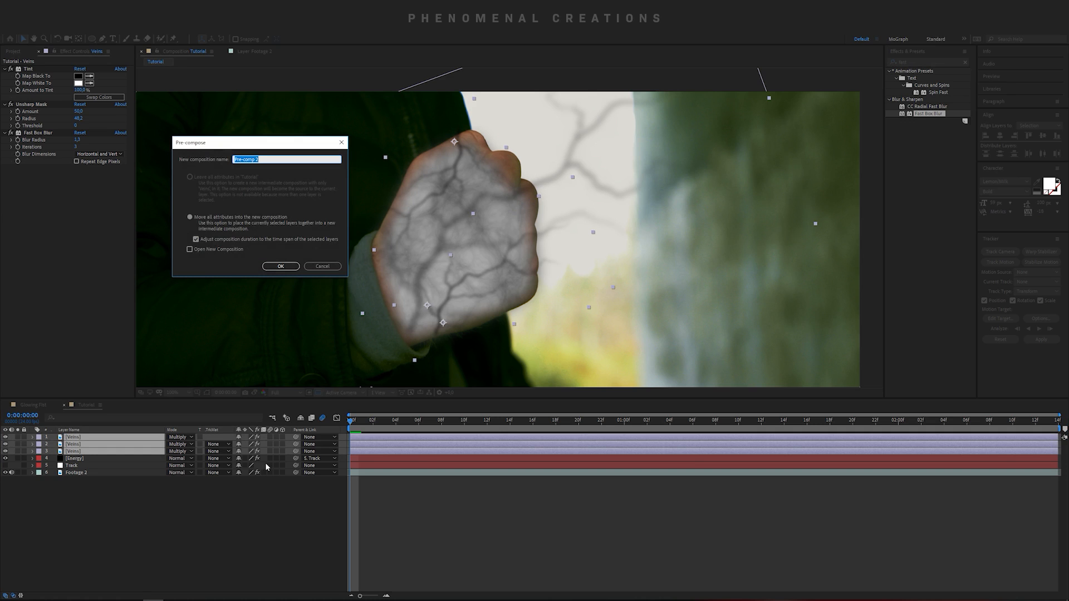
{"action": "type", "text": "Vein network"}
{"action": "key", "text": "Return"}
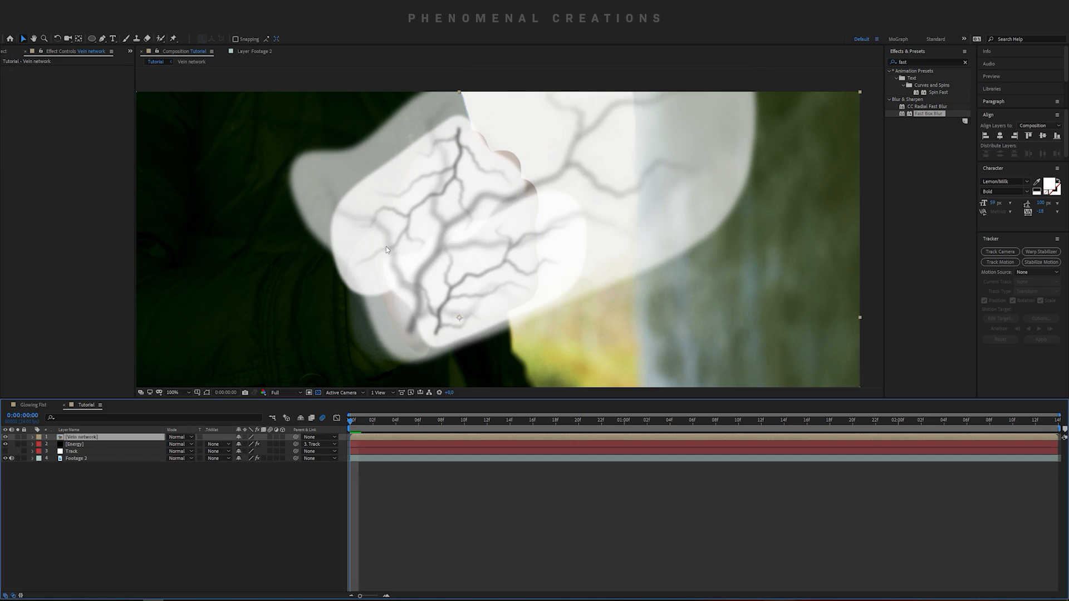
- Open the Vein network composition and add a white (FFFFFF) solid beneath all the Veins layers
{"action": "double_click", "coordinate": [89, 438]}
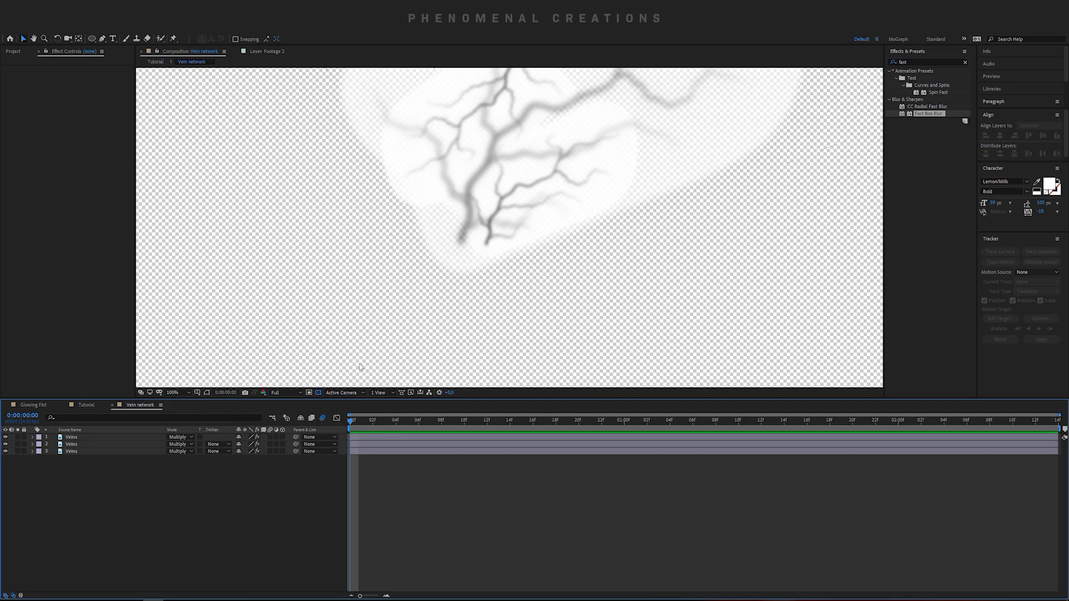
{"action": "key", "text": "ctrl+y"}
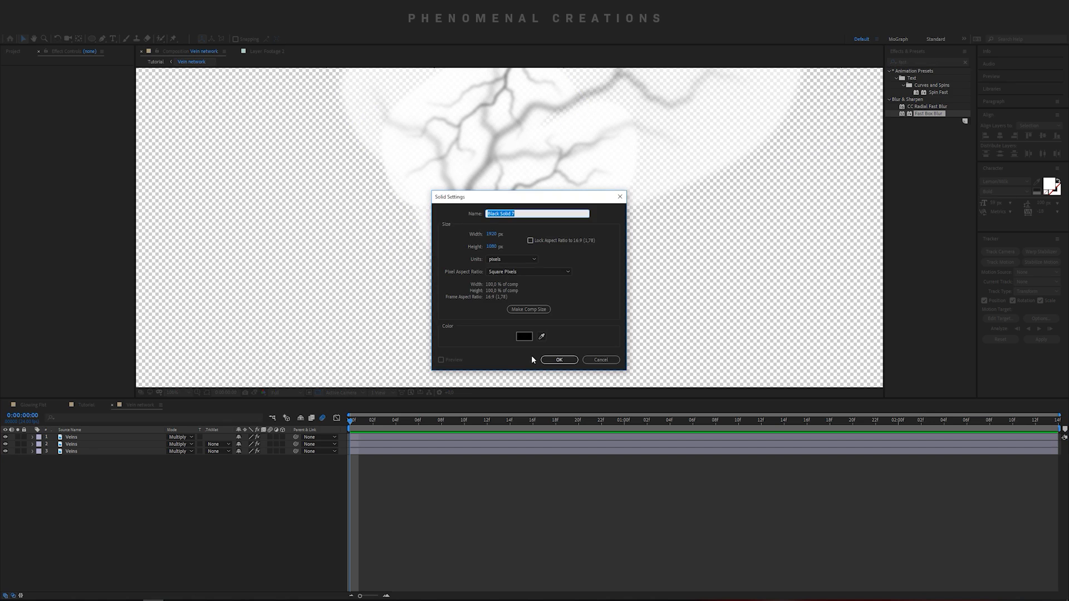
{"action": "left_click", "coordinate": [524, 336]}
{"action": "left_click", "coordinate": [13, 37]}
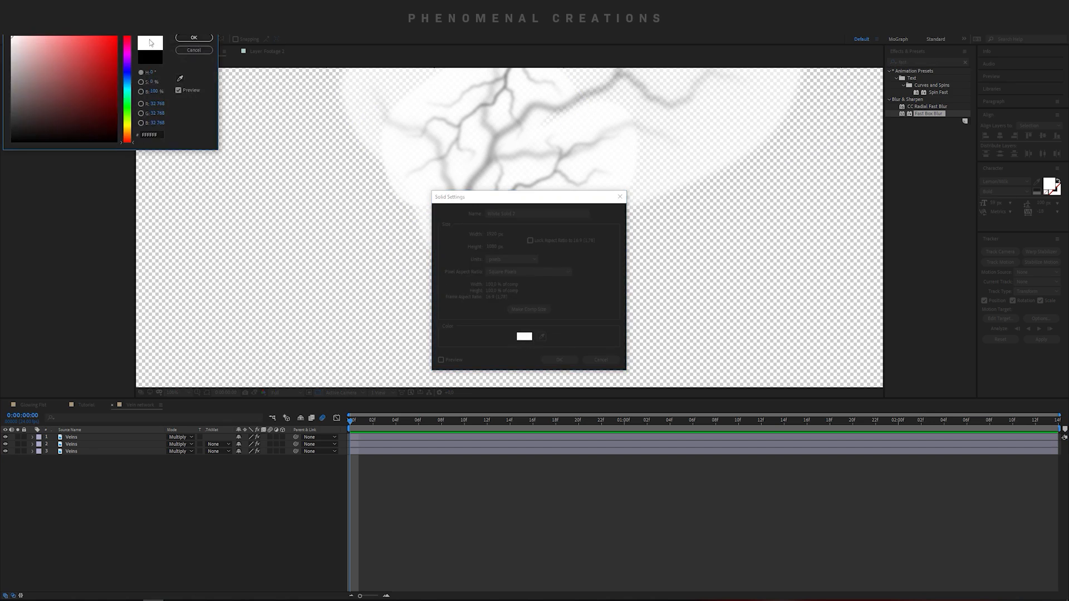
{"action": "left_click", "coordinate": [184, 39]}
{"action": "left_click", "coordinate": [560, 360]}
{"action": "left_click_drag", "start_coordinate": [148, 440], "coordinate": [152, 498]}
{"action": "left_click", "coordinate": [154, 503]}
{"action": "left_click_drag", "start_coordinate": [495, 196], "coordinate": [446, 288]}
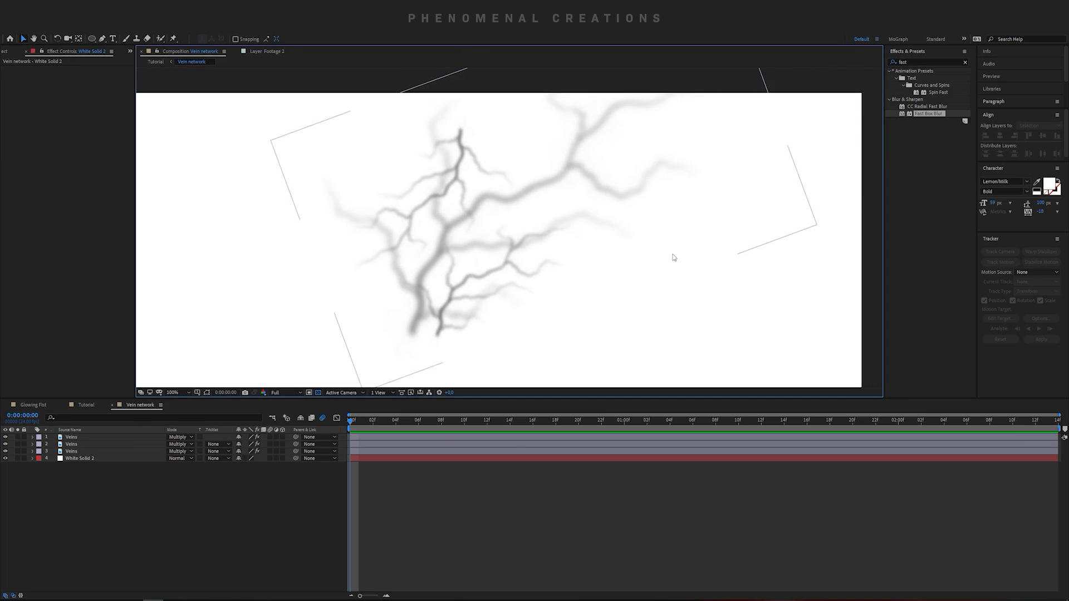
{"action": "left_click_drag", "start_coordinate": [460, 244], "coordinate": [615, 208]}
{"action": "left_click_drag", "start_coordinate": [674, 237], "coordinate": [542, 266]}
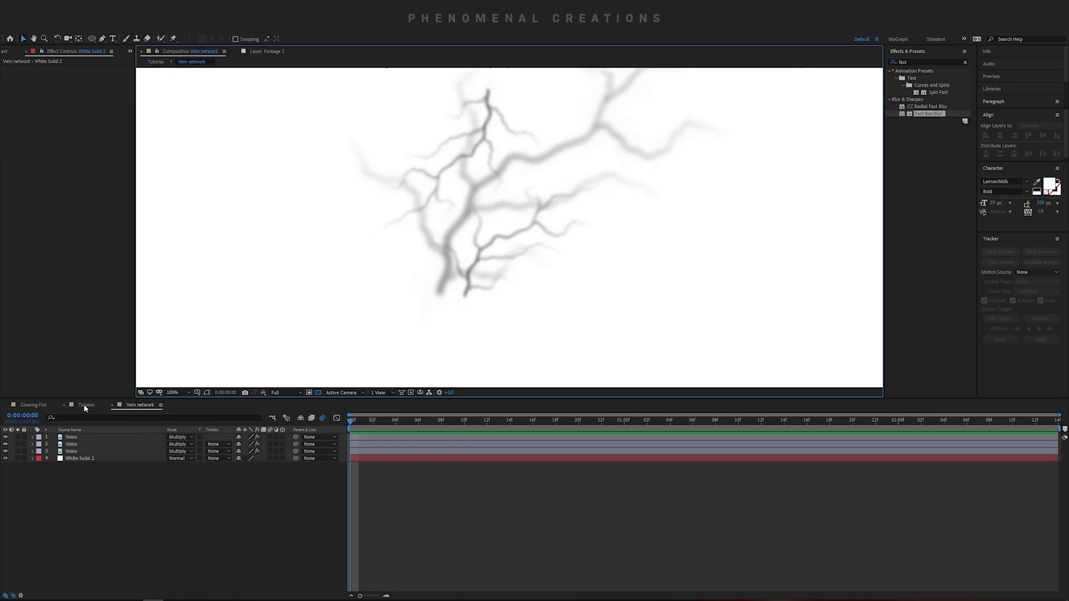
- Return to the Tutorial composition and set the Energy layer's track matte to Luma Matte "[Vein network]"
{"action": "left_click", "coordinate": [85, 405]}
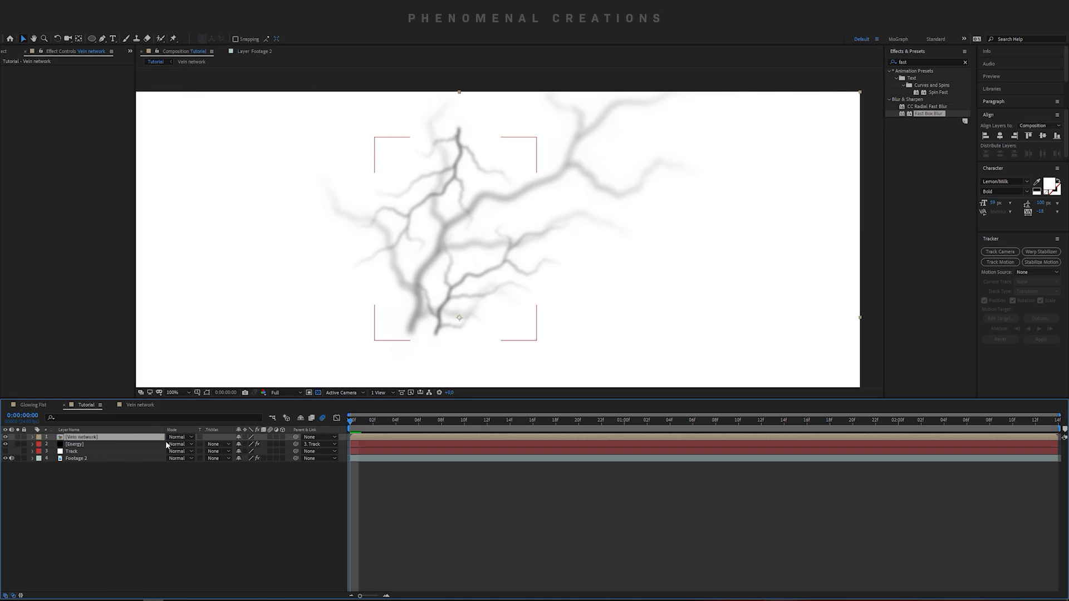
{"action": "left_click", "coordinate": [105, 449]}
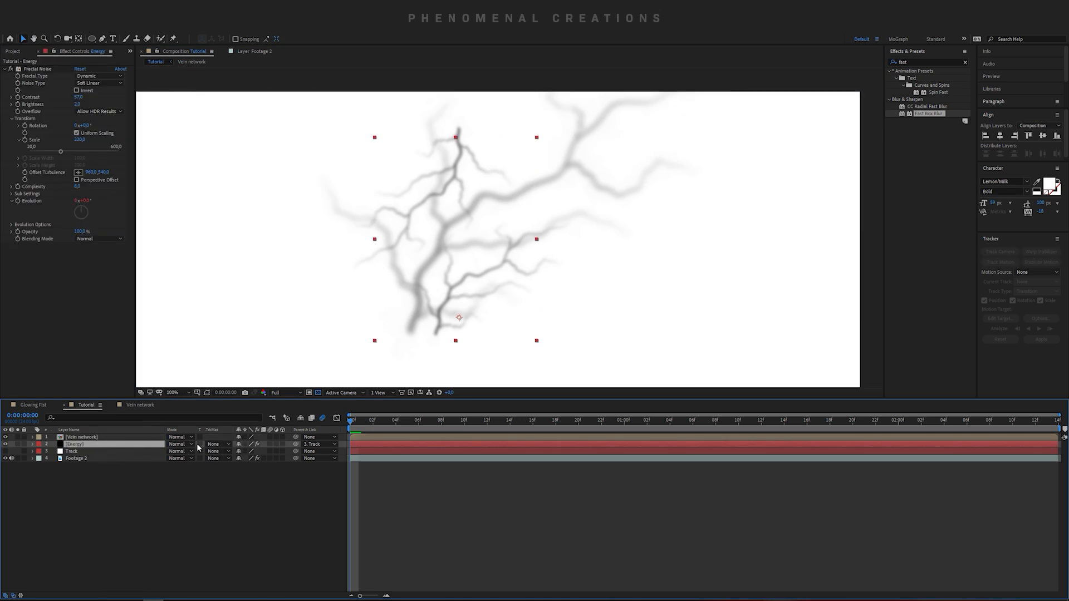
{"action": "left_click", "coordinate": [217, 445]}
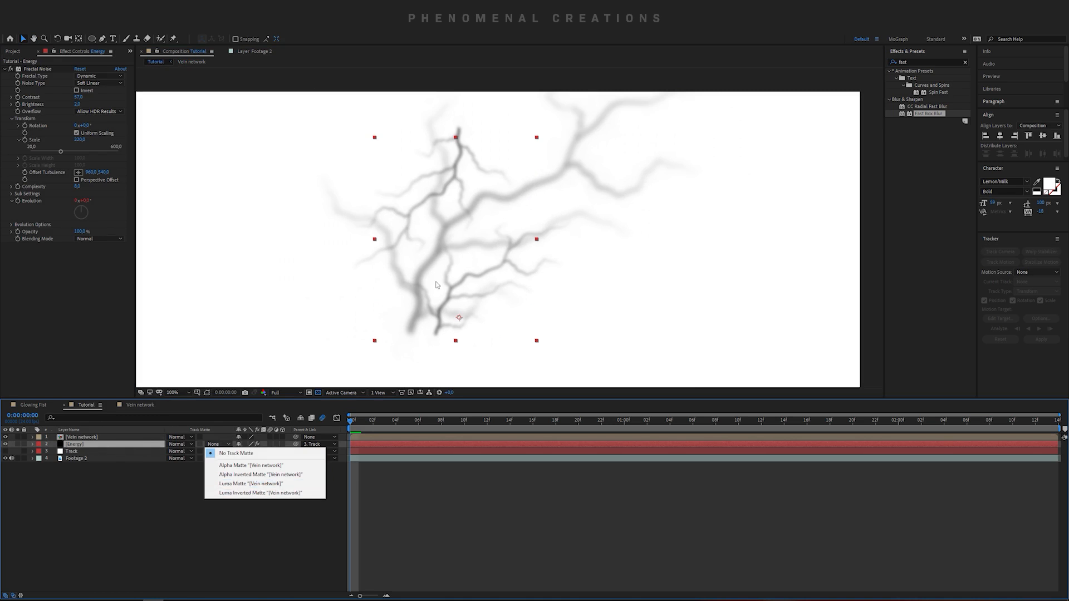
{"action": "left_click", "coordinate": [270, 484]}
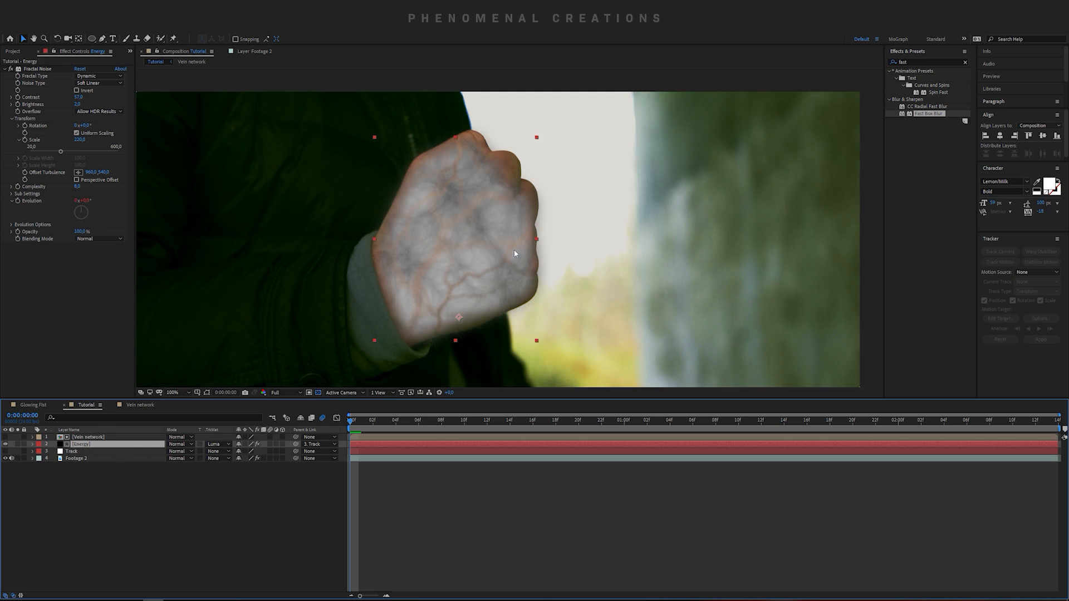
- Pre-compose the Vein network and Energy layers into a new composition named "FIST FX"
{"action": "left_click", "coordinate": [118, 437]}
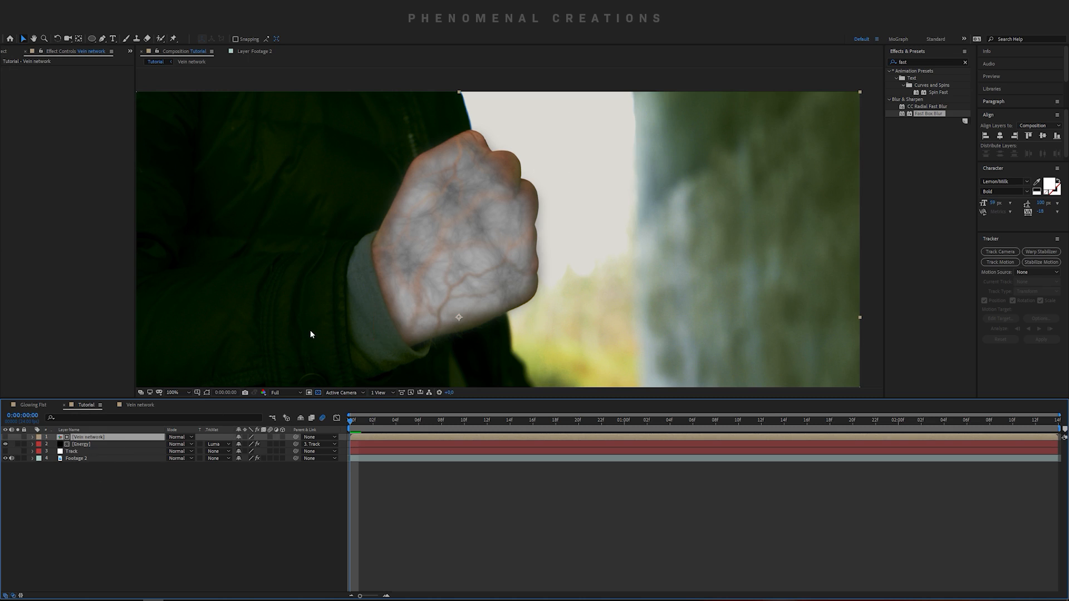
{"action": "left_click", "coordinate": [89, 445], "text": "shift"}
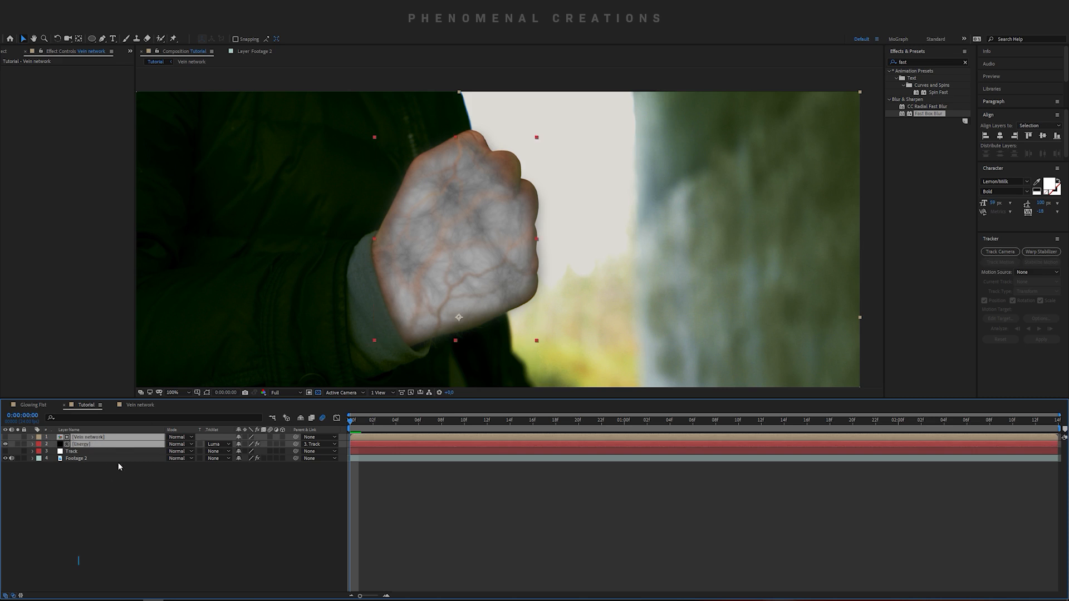
{"action": "key", "text": "ctrl+shift+c"}
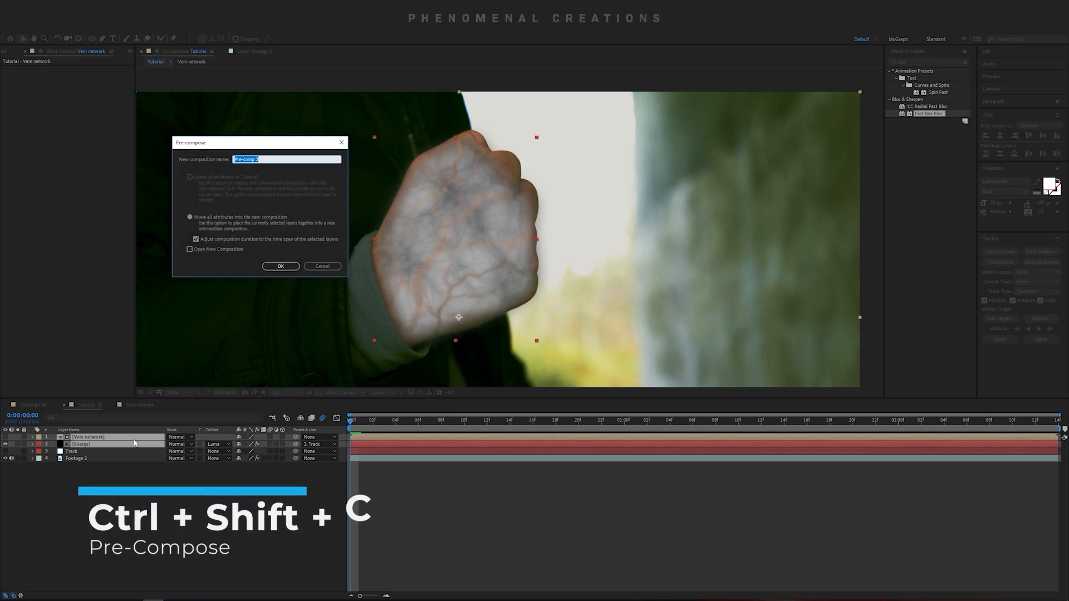
{"action": "type", "text": "FIST FX"}
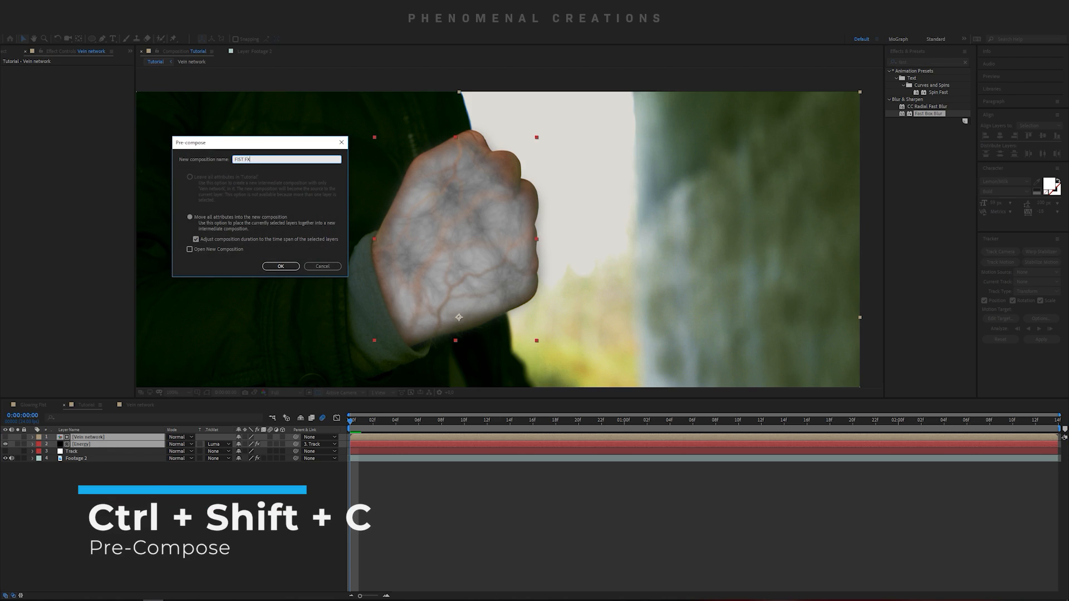
{"action": "key", "text": "Return"}
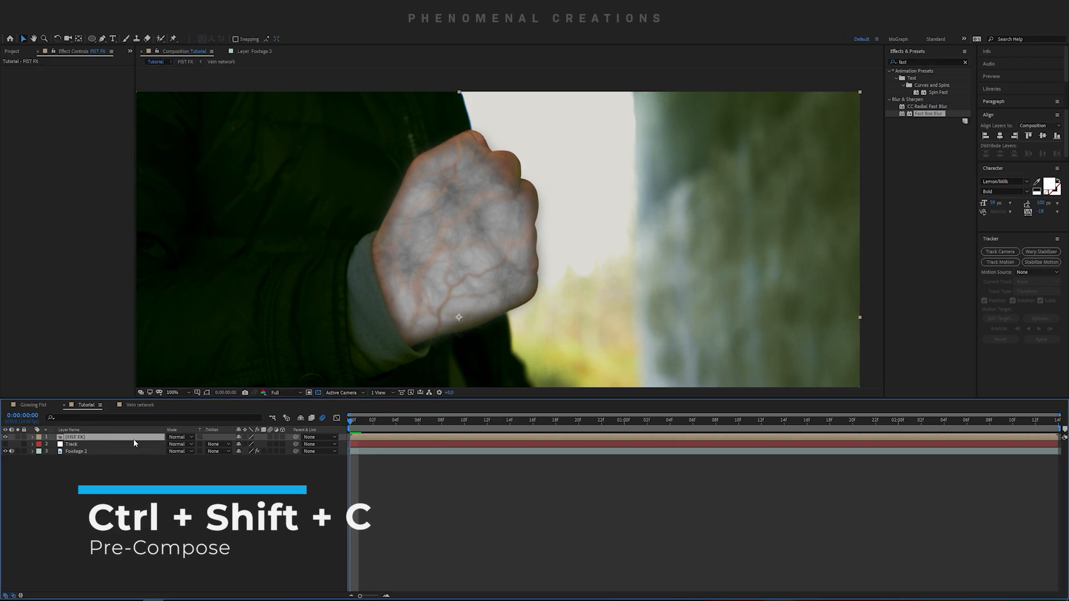
- Open the FIST FX composition and add a black (000000) solid named "bg" beneath the Energy layer
{"action": "double_click", "coordinate": [101, 438]}
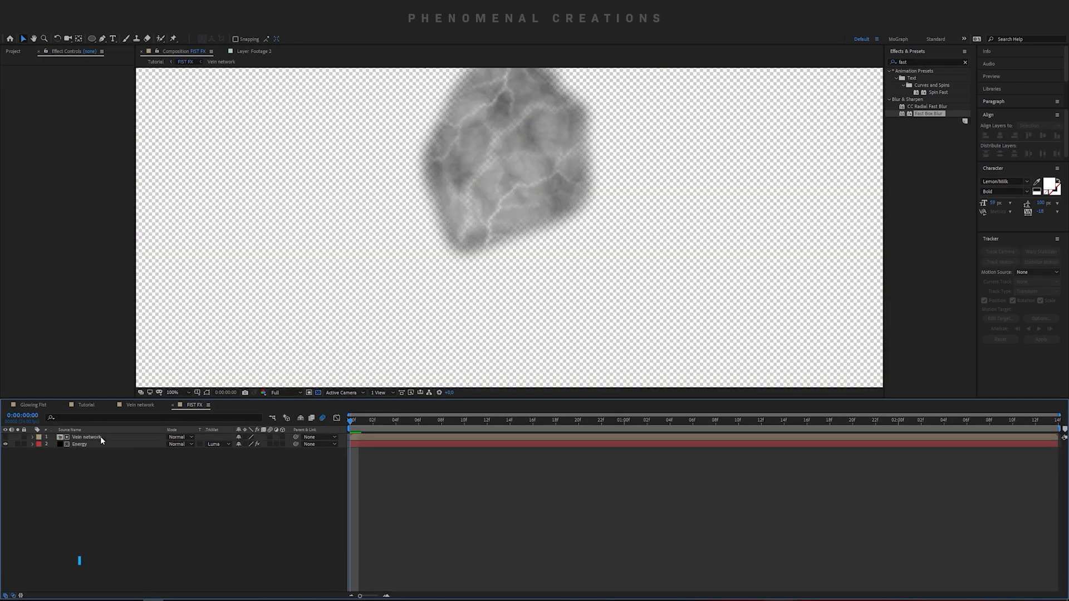
{"action": "left_click_drag", "start_coordinate": [347, 206], "coordinate": [319, 267]}
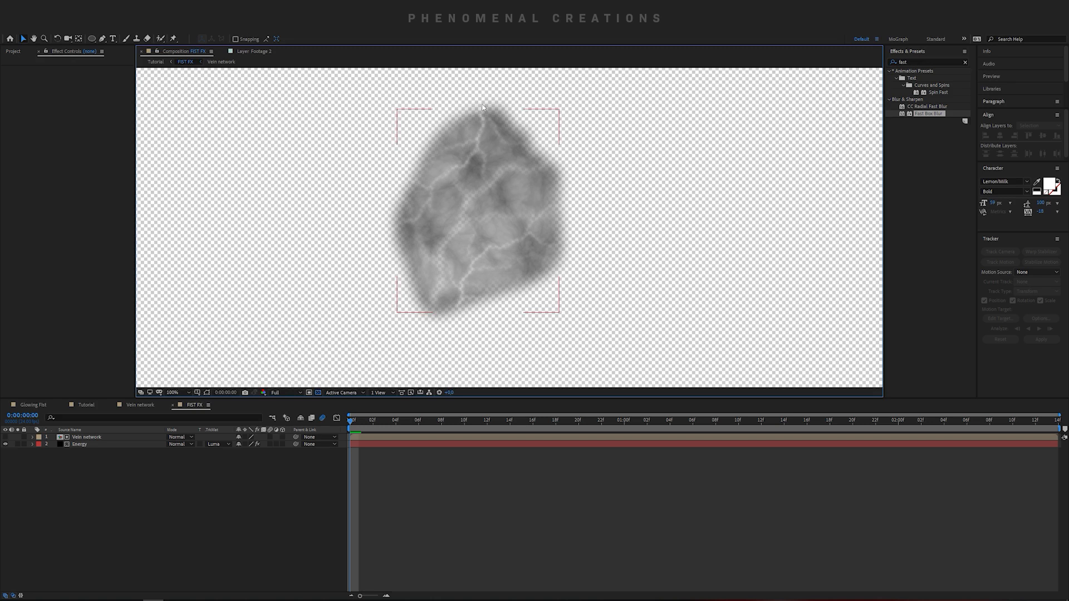
{"action": "right_click", "coordinate": [140, 463]}
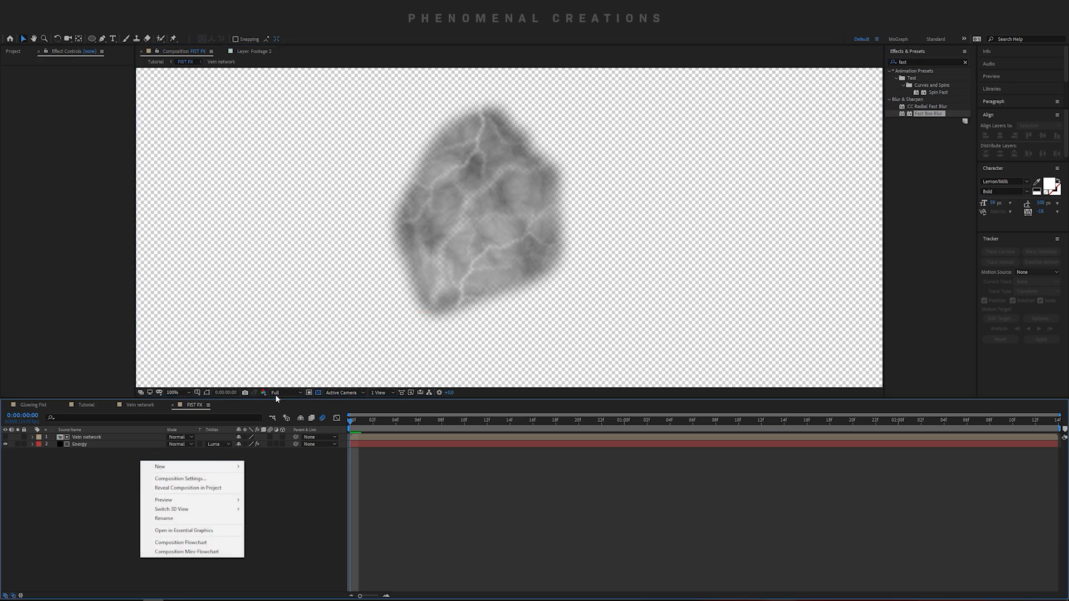
{"action": "left_click", "coordinate": [93, 465]}
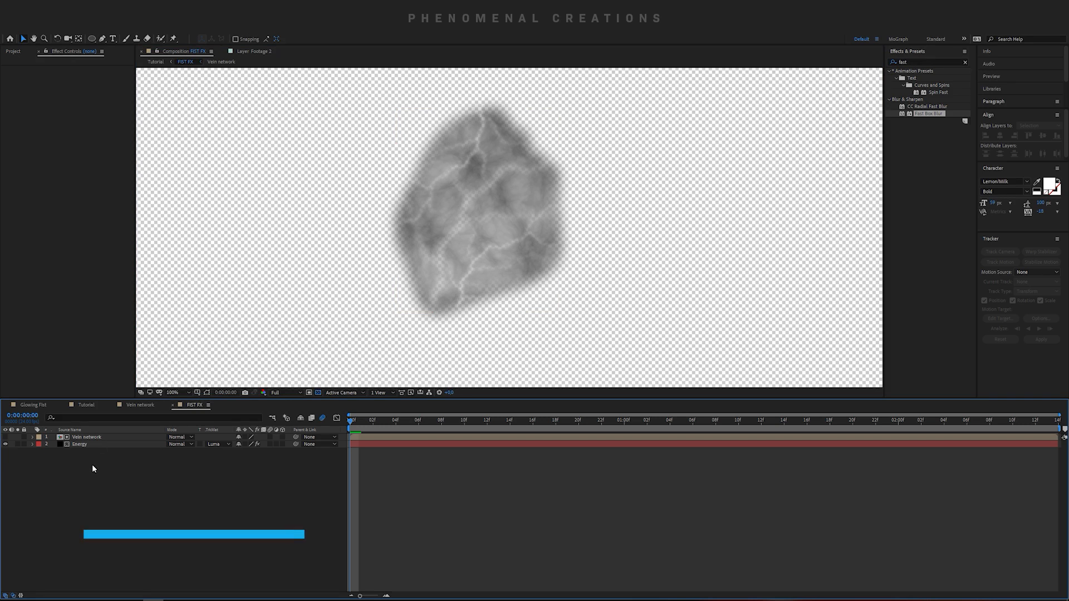
{"action": "key", "text": "ctrl+y"}
{"action": "type", "text": "bg"}
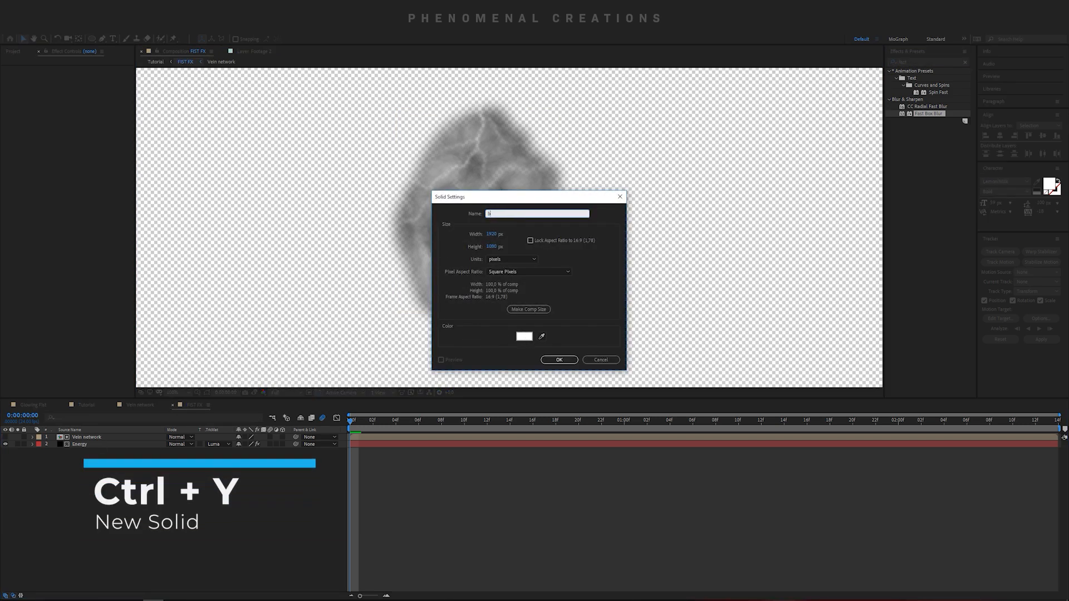
{"action": "left_click", "coordinate": [524, 337]}
{"action": "type", "text": "000000"}
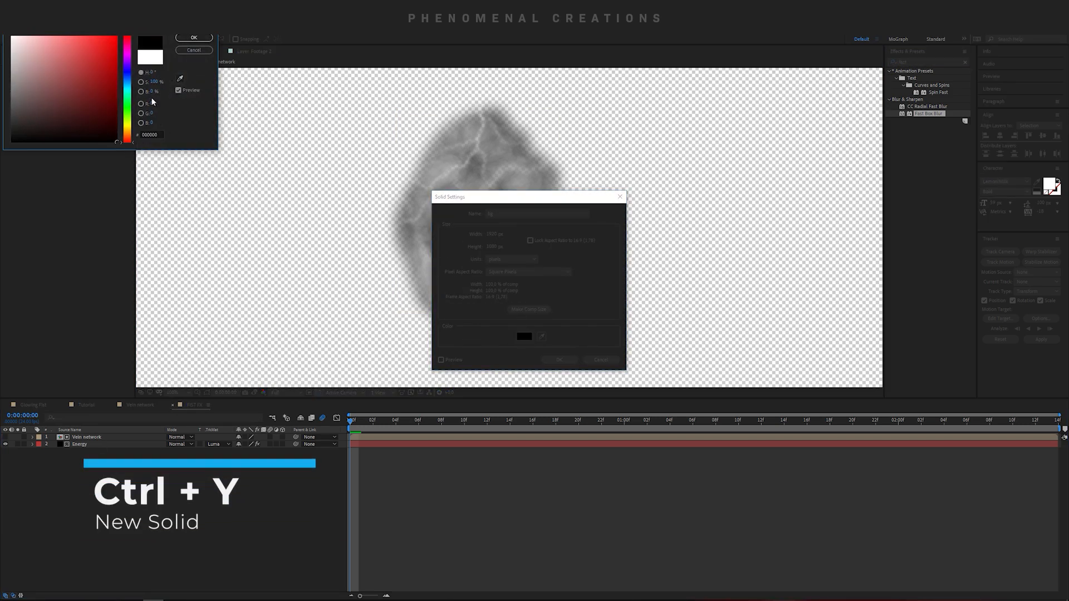
{"action": "left_click", "coordinate": [193, 37]}
{"action": "left_click", "coordinate": [559, 359]}
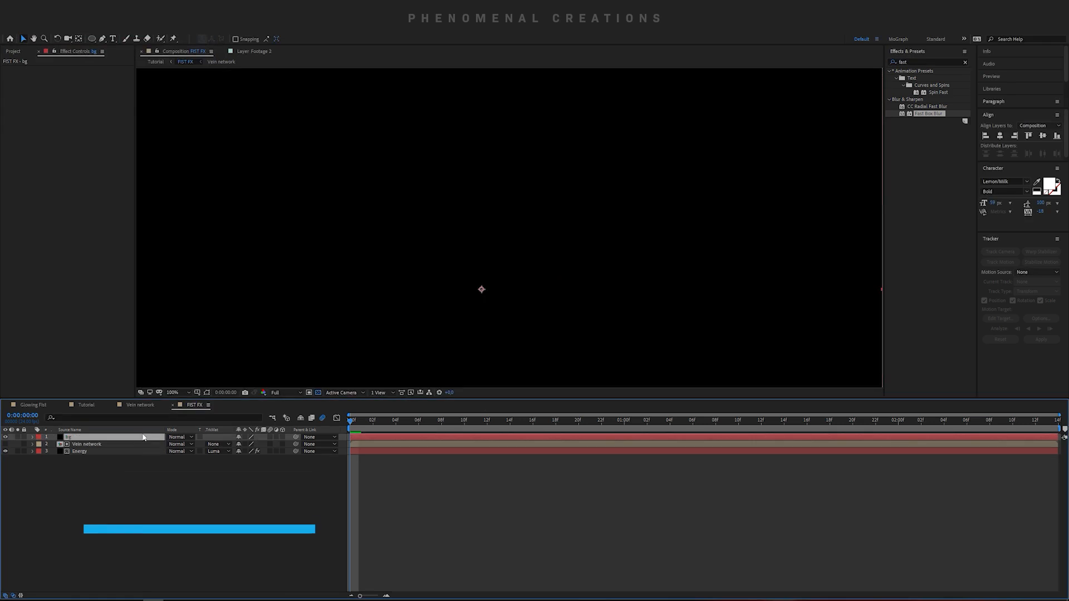
{"action": "left_click_drag", "start_coordinate": [130, 439], "coordinate": [138, 479]}
{"action": "left_click", "coordinate": [139, 484]}
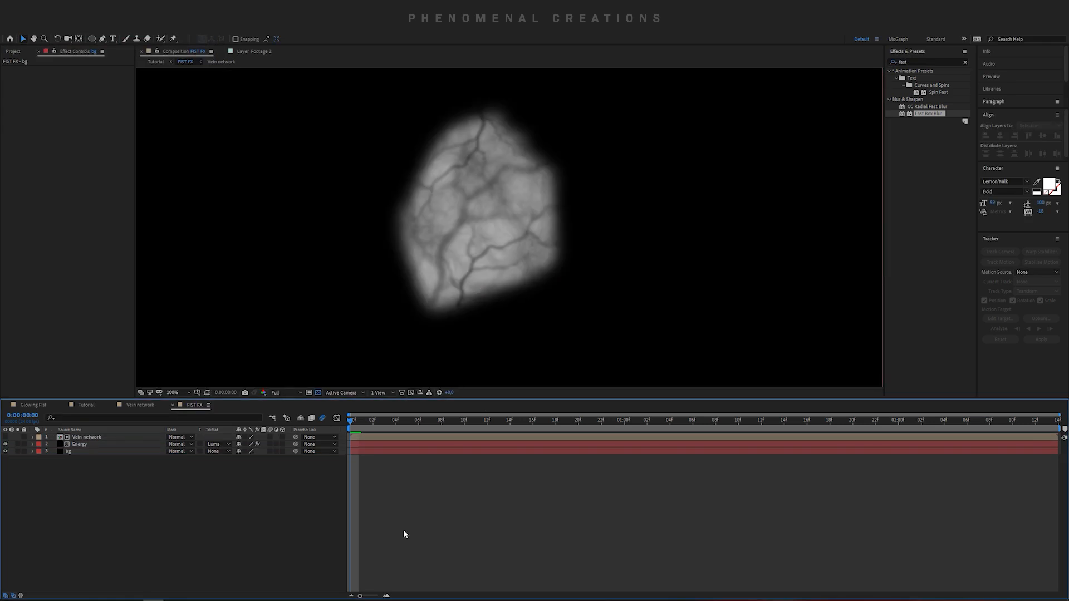
- Return to the Tutorial composition, close the Vein network composition, and set the FIST FX layer's blending mode to Color Dodge
{"action": "left_click", "coordinate": [76, 452]}
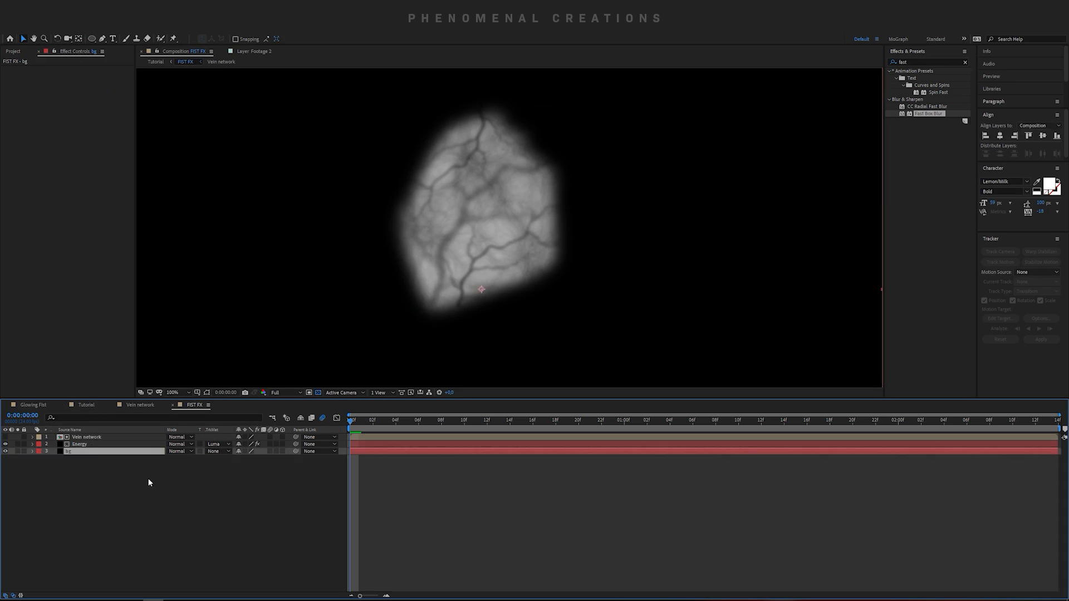
{"action": "left_click", "coordinate": [84, 405]}
{"action": "left_click", "coordinate": [110, 405]}
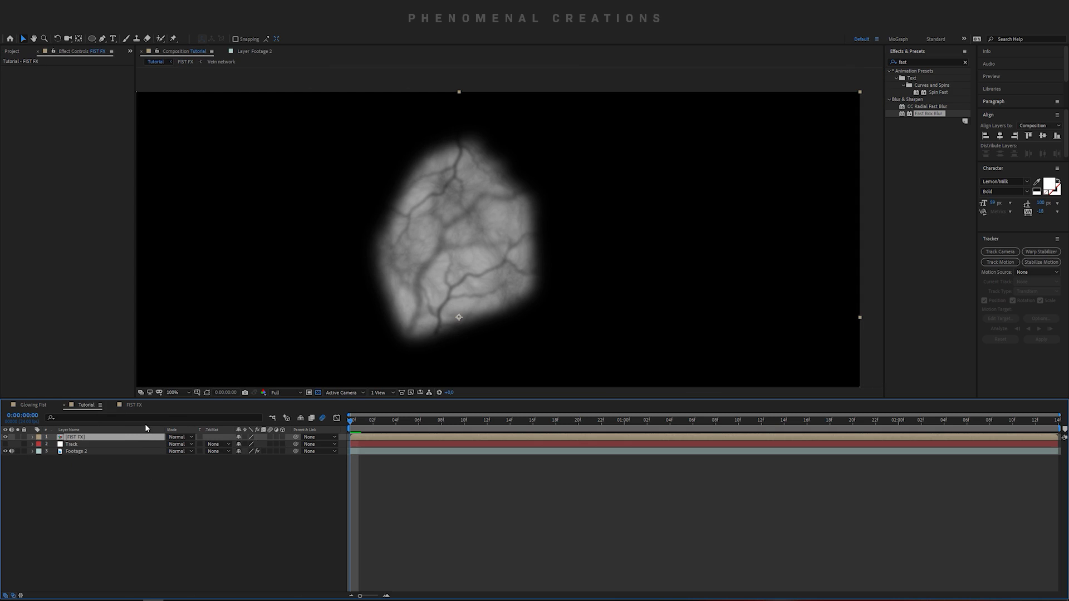
{"action": "left_click", "coordinate": [176, 439]}
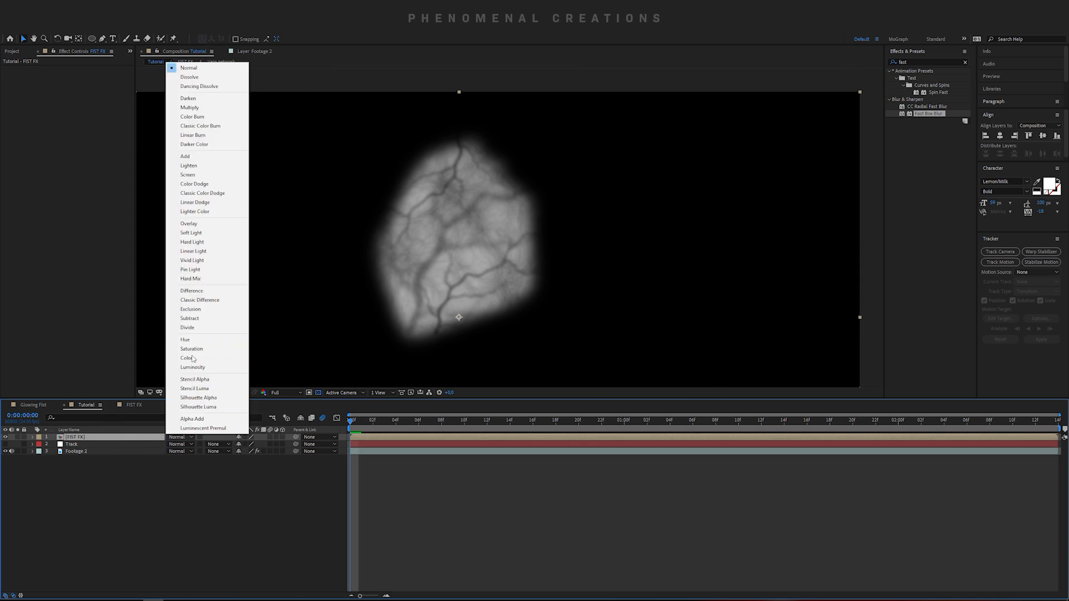
{"action": "left_click", "coordinate": [215, 186]}
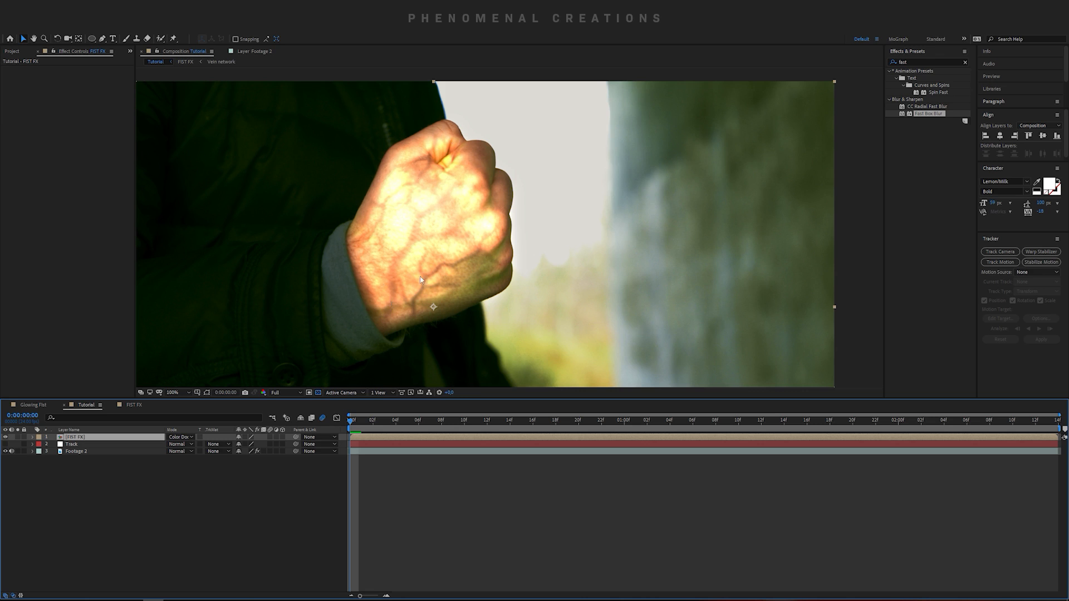
- Parent the FIST FX layer to the Track null and play back the composition to check the tracking
{"action": "scroll", "coordinate": [413, 285], "scroll_direction": "down", "scroll_amount": 2}
{"action": "scroll", "coordinate": [413, 285], "scroll_direction": "up", "scroll_amount": 2}
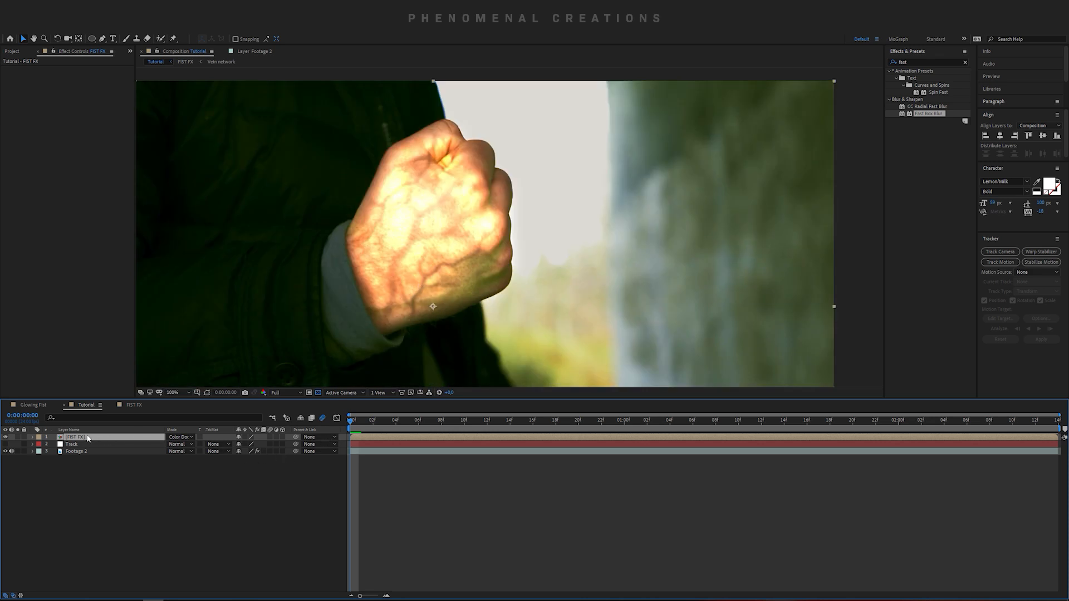
{"action": "left_click_drag", "start_coordinate": [296, 437], "coordinate": [112, 446]}
{"action": "key", "text": "space"}
{"action": "scroll", "coordinate": [466, 293], "scroll_direction": "down", "scroll_amount": 4}
{"action": "scroll", "coordinate": [466, 291], "scroll_direction": "up", "scroll_amount": 2}
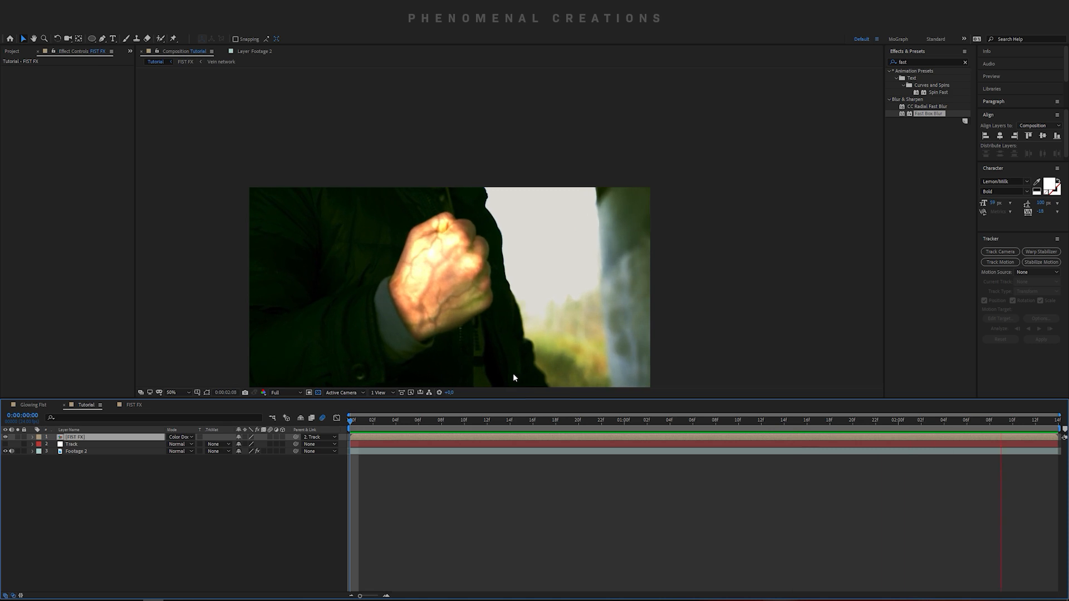
{"action": "key", "text": "space"}
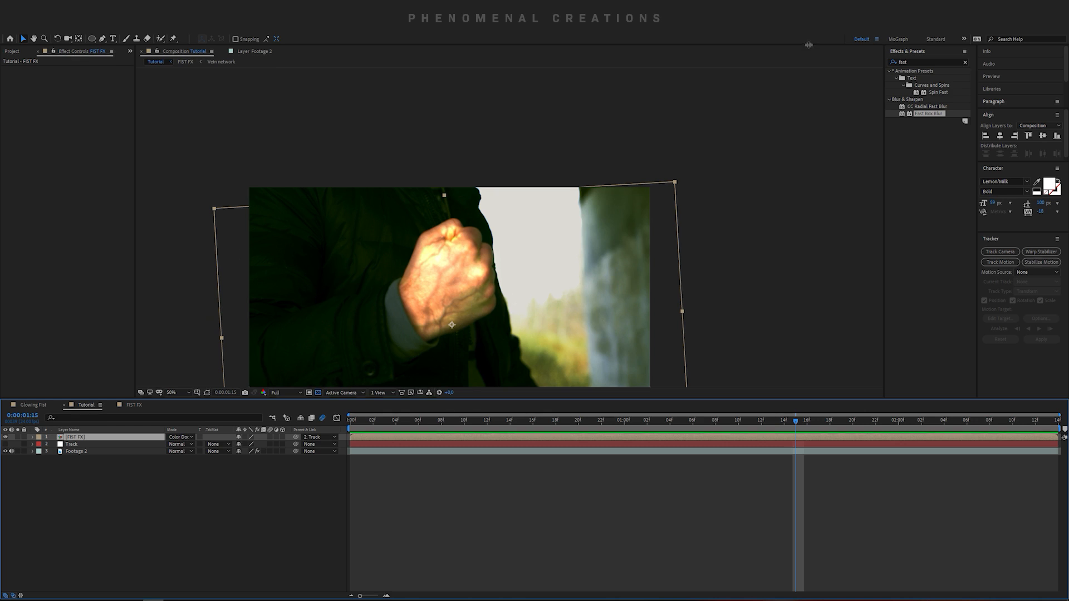
- Apply the Curves effect to the FIST FX layer and pull the middle of the Blue channel curve slightly down
{"action": "left_click", "coordinate": [919, 62]}
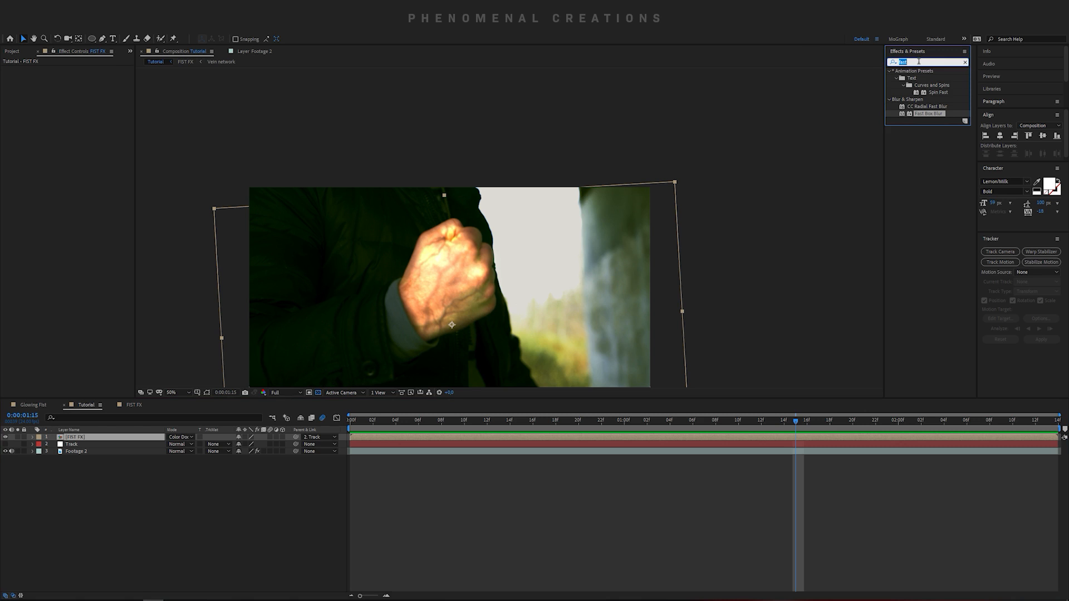
{"action": "type", "text": "curve"}
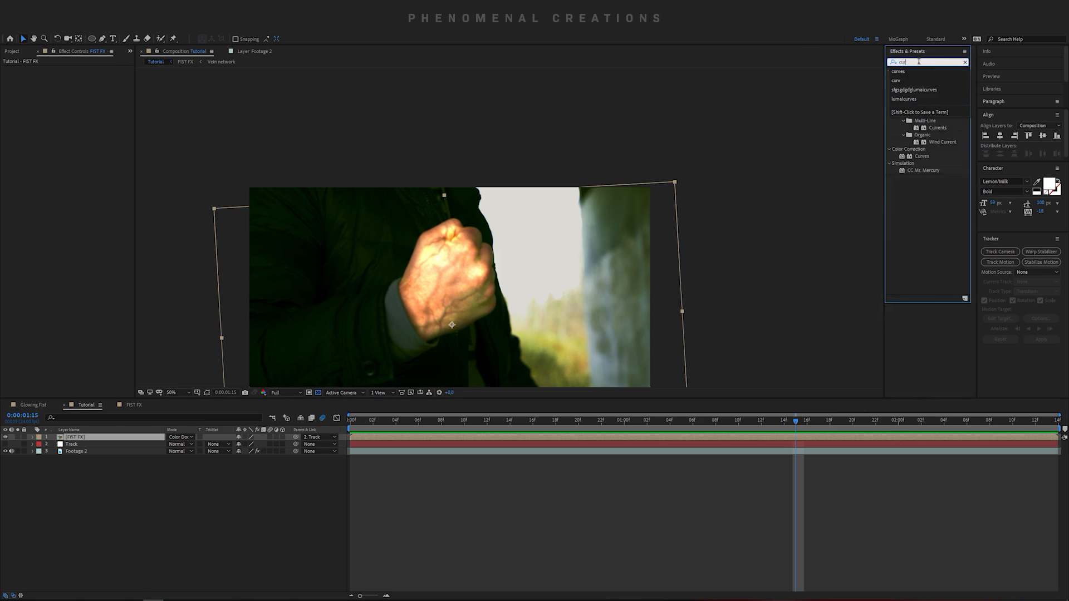
{"action": "left_click_drag", "start_coordinate": [927, 101], "coordinate": [82, 438]}
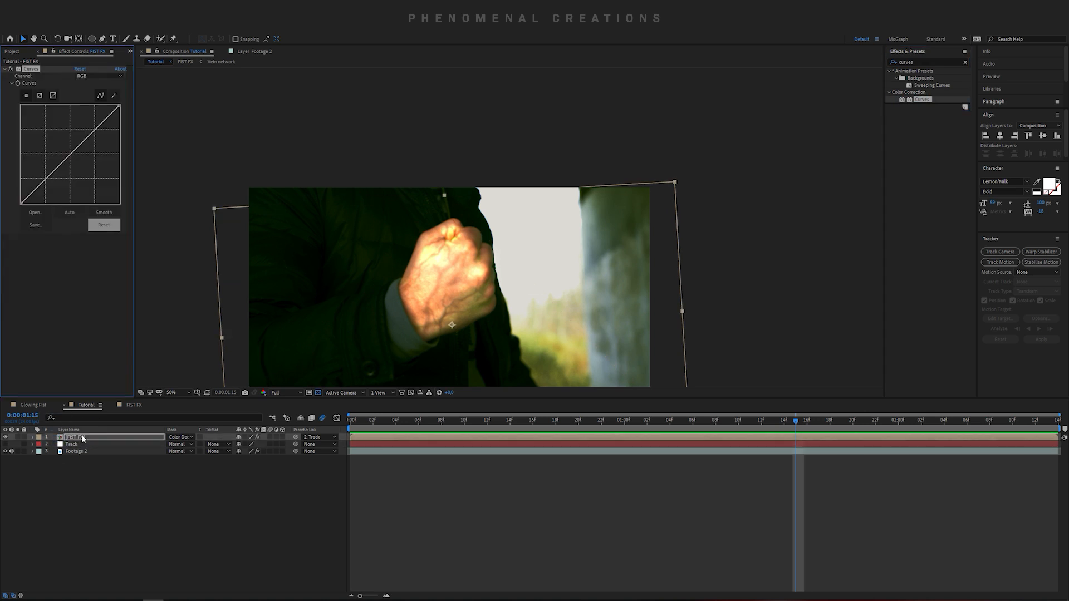
{"action": "left_click", "coordinate": [86, 77]}
{"action": "left_click", "coordinate": [91, 113]}
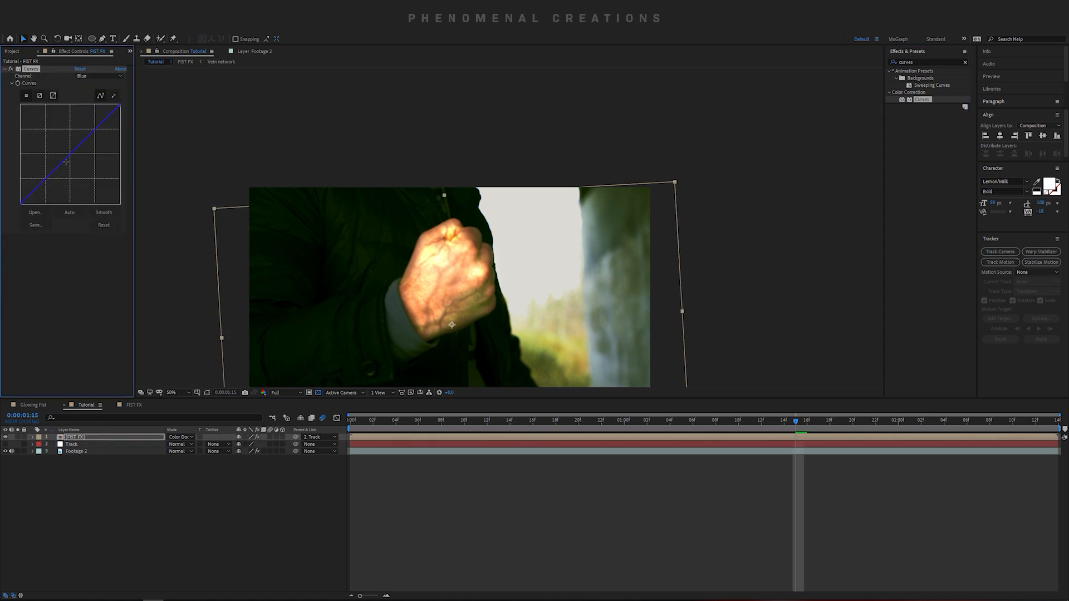
{"action": "left_click_drag", "start_coordinate": [67, 161], "coordinate": [70, 164]}
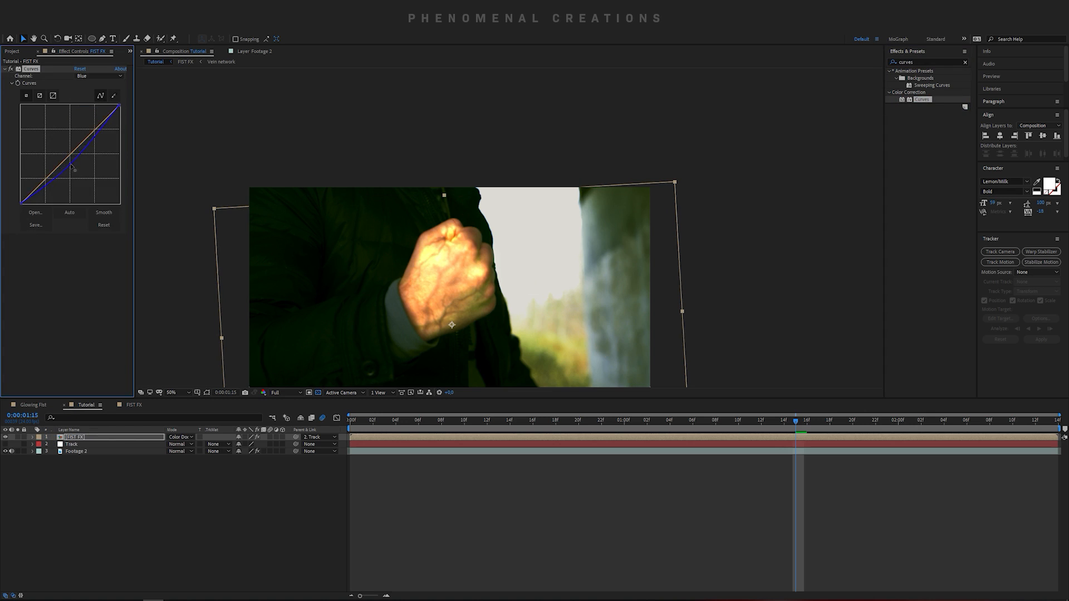
- Pull the middle of the Red channel curve slightly down and preview the composition from near its start
{"action": "left_click", "coordinate": [96, 77]}
{"action": "left_click", "coordinate": [89, 93]}
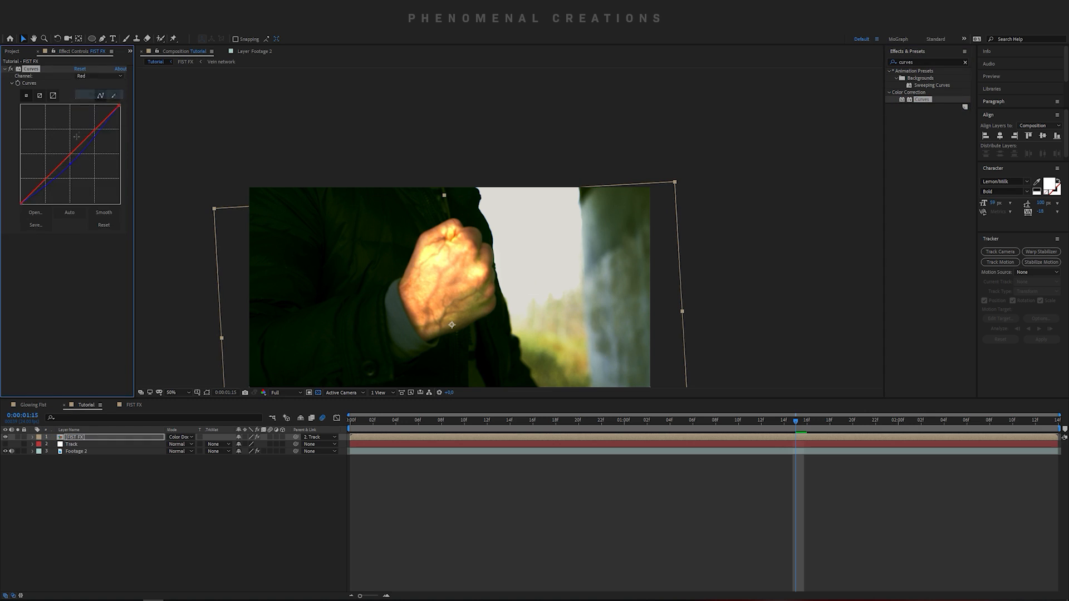
{"action": "left_click_drag", "start_coordinate": [70, 155], "coordinate": [72, 159]}
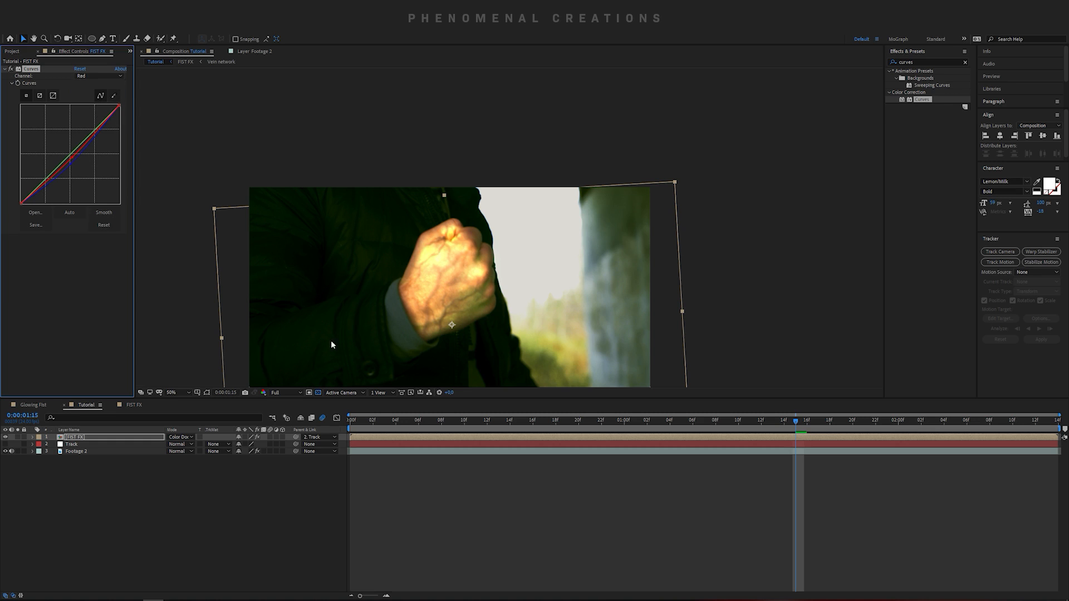
{"action": "left_click", "coordinate": [358, 426]}
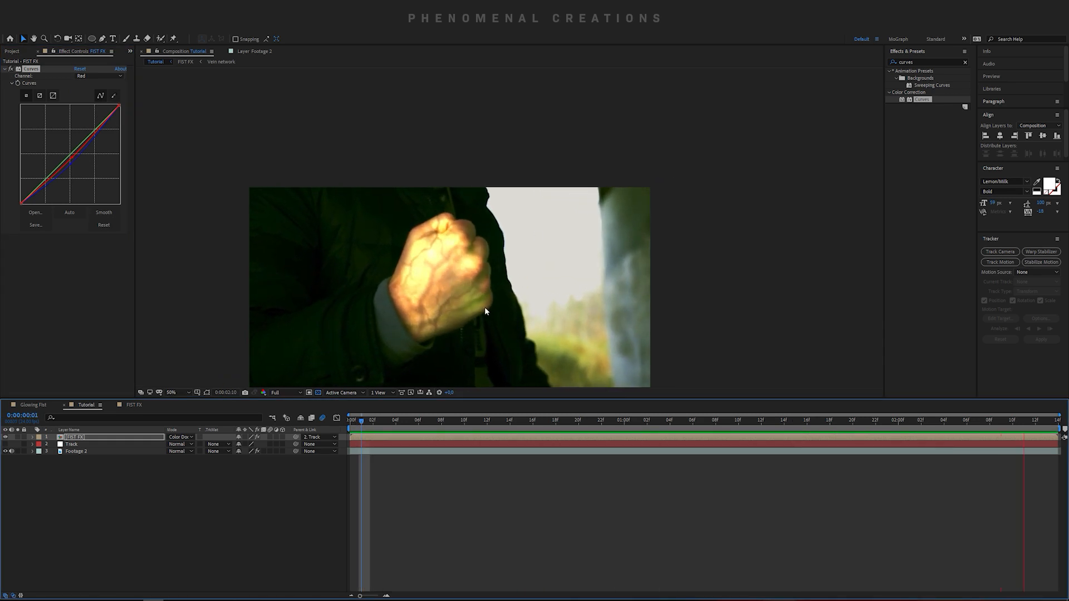
{"action": "key", "text": "space"}
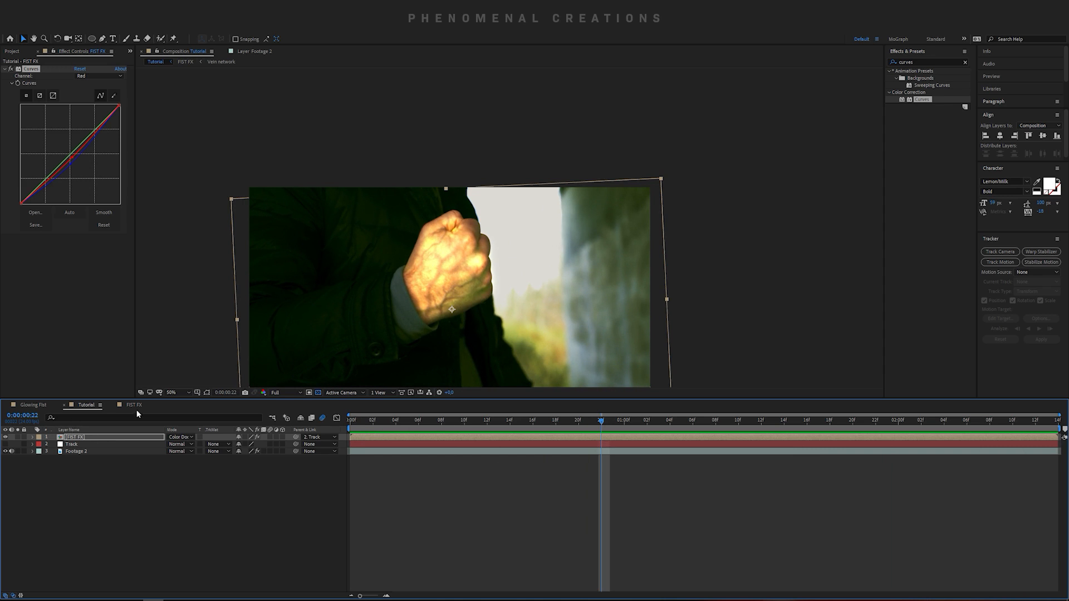
- In the FIST FX composition, try raising the Energy layer's Fractal Noise contrast to about 108 and check it in Tutorial
{"action": "double_click", "coordinate": [142, 438]}
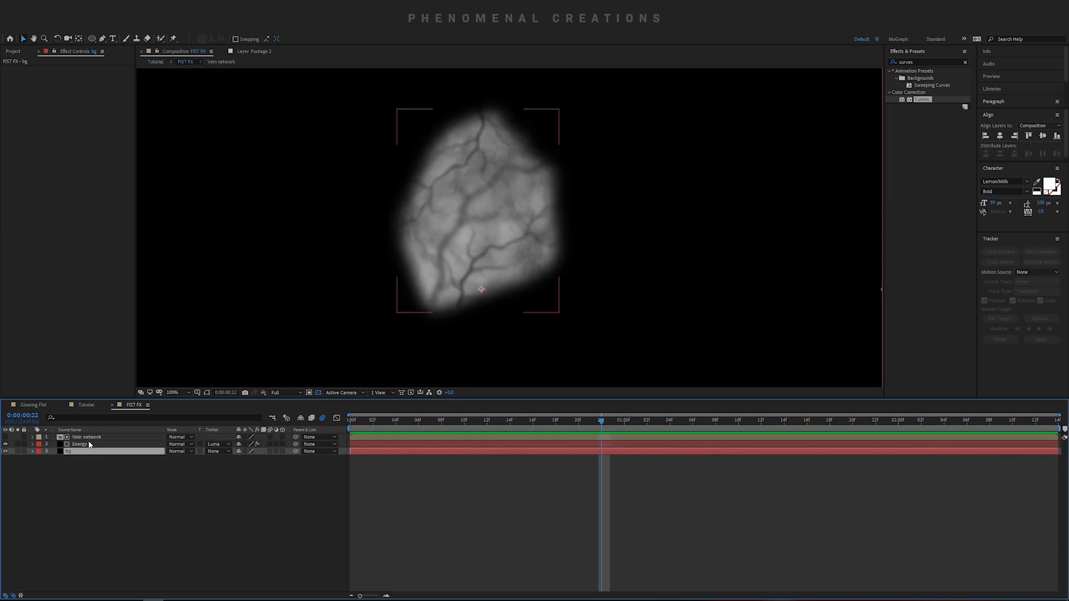
{"action": "left_click", "coordinate": [89, 445]}
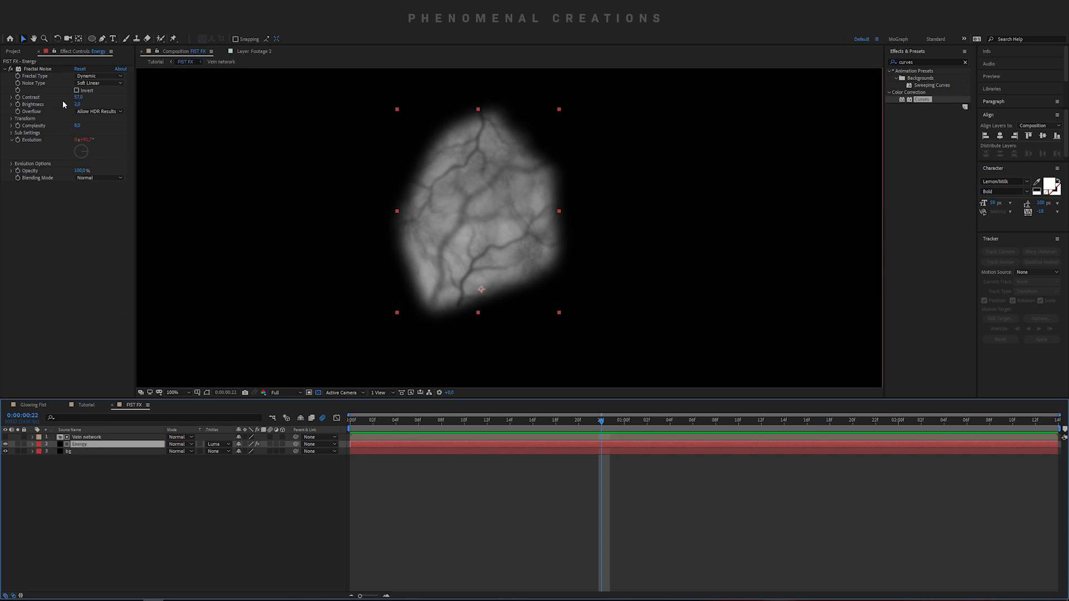
{"action": "left_click_drag", "start_coordinate": [78, 97], "coordinate": [97, 95]}
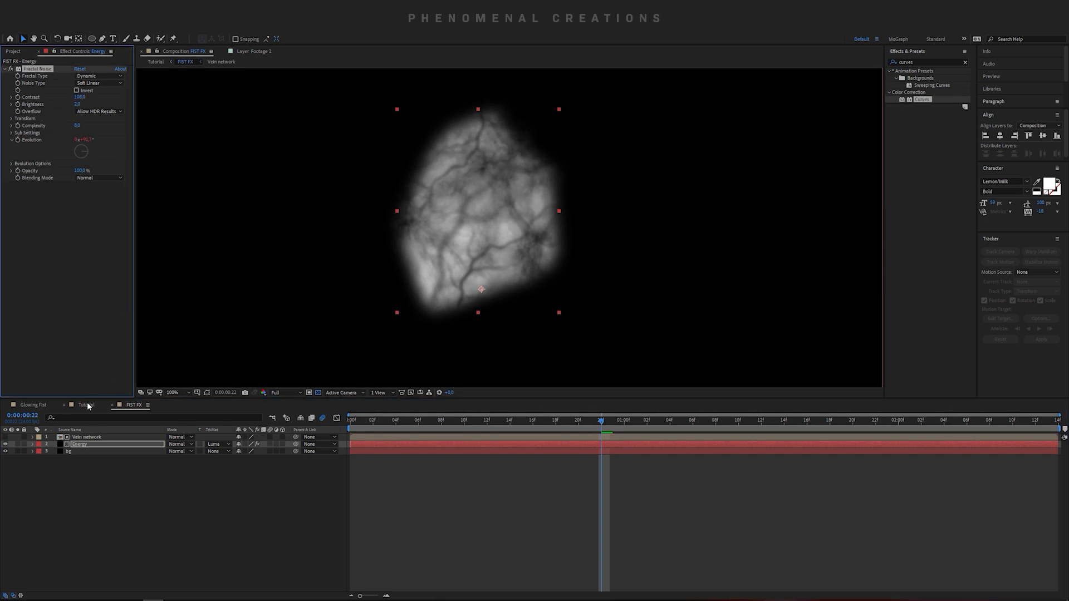
{"action": "left_click", "coordinate": [86, 405]}
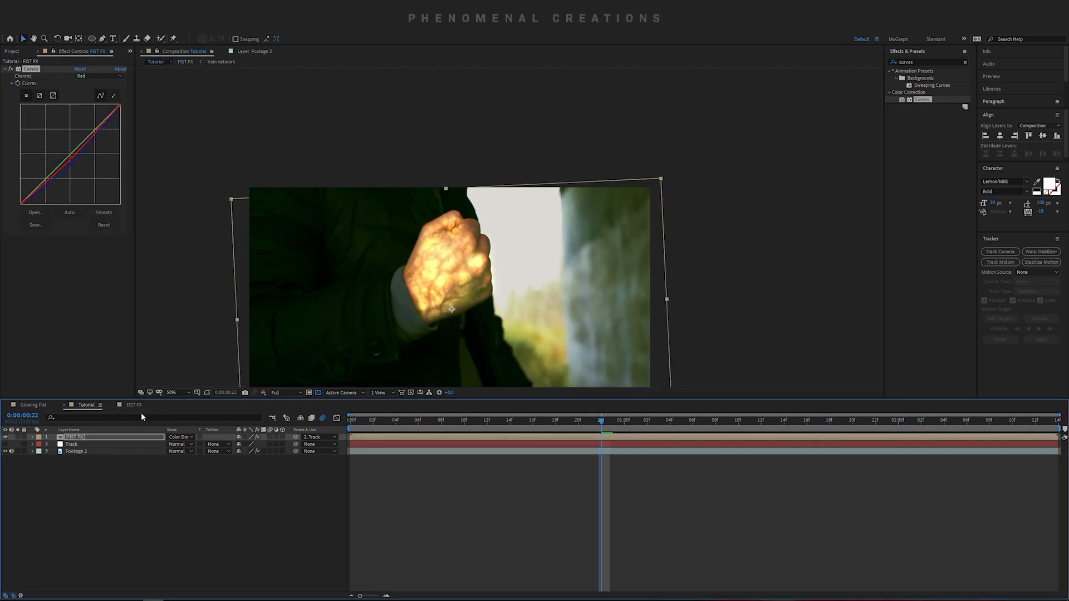
- Set the Energy layer's Fractal Noise contrast to 50 in FIST FX, and return to the Tutorial composition
{"action": "left_click", "coordinate": [133, 405]}
{"action": "left_click", "coordinate": [81, 98]}
{"action": "type", "text": "50"}
{"action": "key", "text": "Return"}
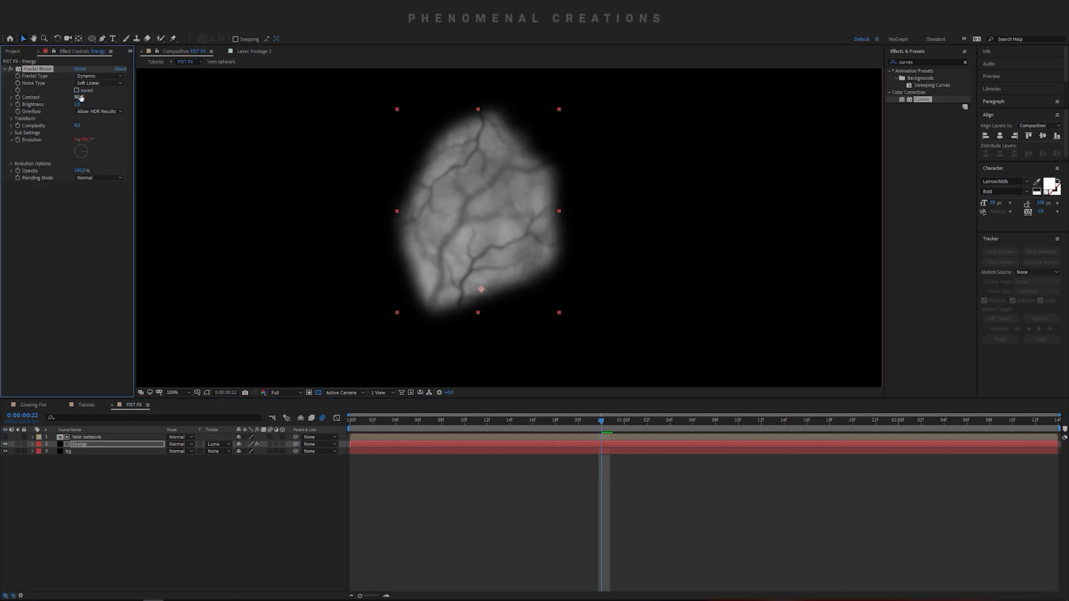
{"action": "left_click", "coordinate": [87, 405]}
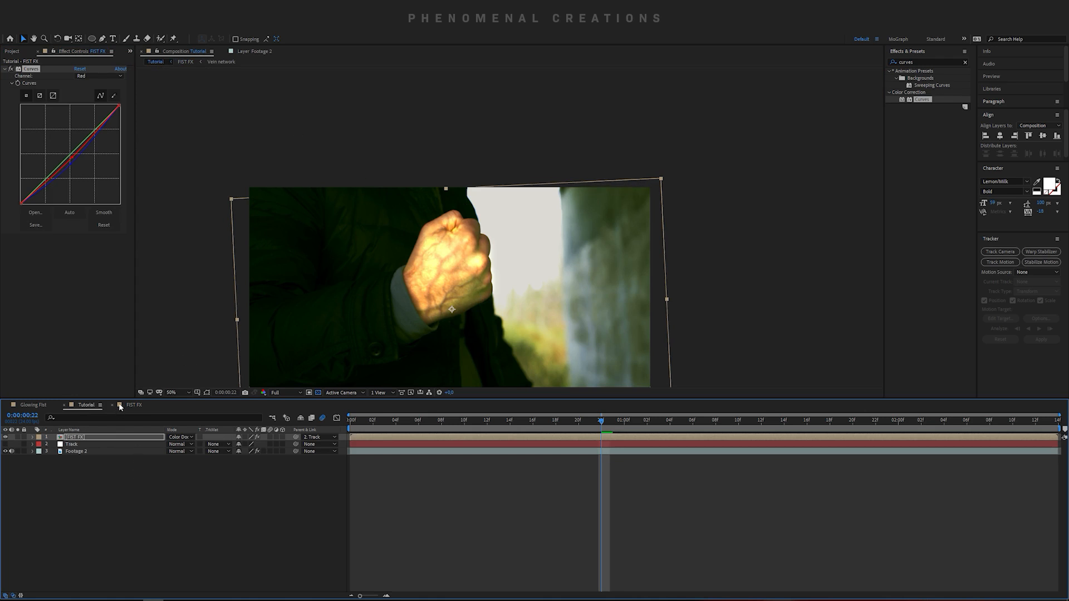
- In the FIST FX composition, set the Energy layer's Fractal Noise brightness to about -5 and return to Tutorial
{"action": "left_click", "coordinate": [133, 405]}
{"action": "left_click_drag", "start_coordinate": [78, 105], "coordinate": [75, 106]}
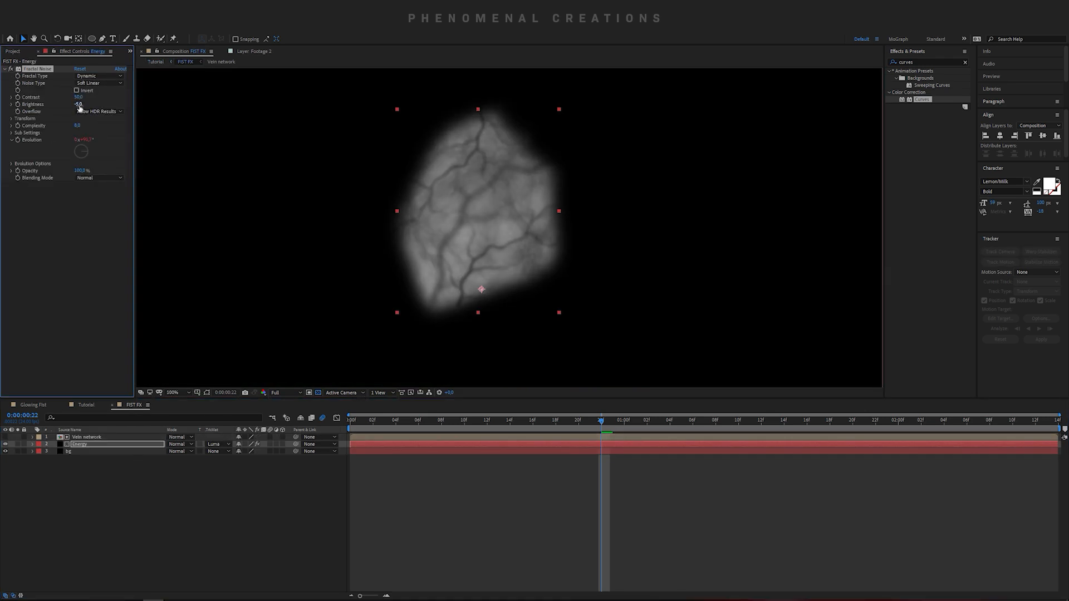
{"action": "left_click", "coordinate": [83, 405]}
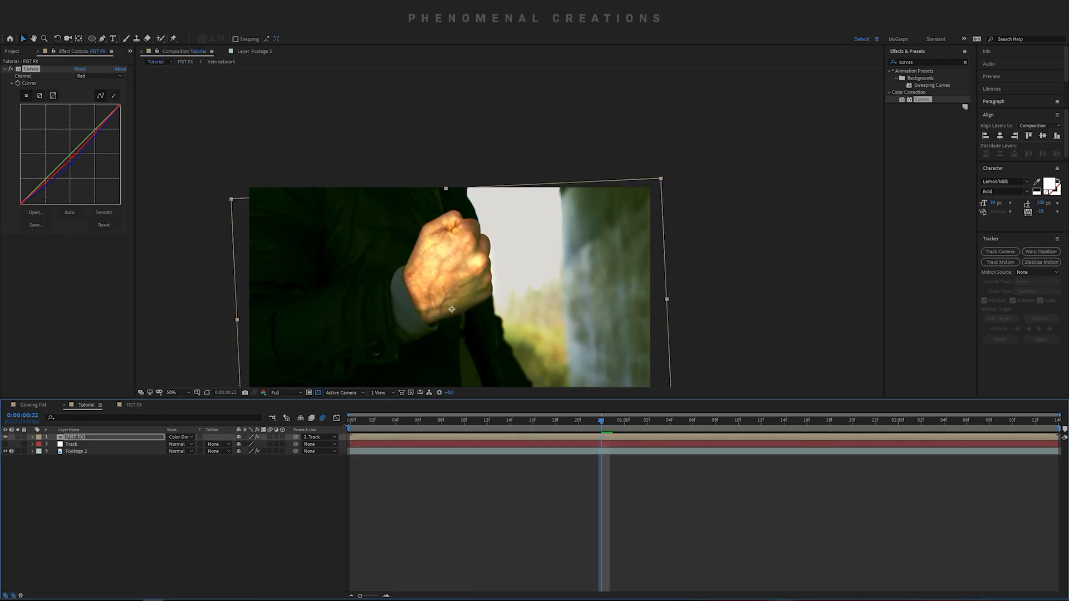
- Preview the Tutorial composition from its start and recheck the Energy layer's matted noise in FIST FX
{"action": "left_click", "coordinate": [360, 423]}
{"action": "key", "text": "space"}
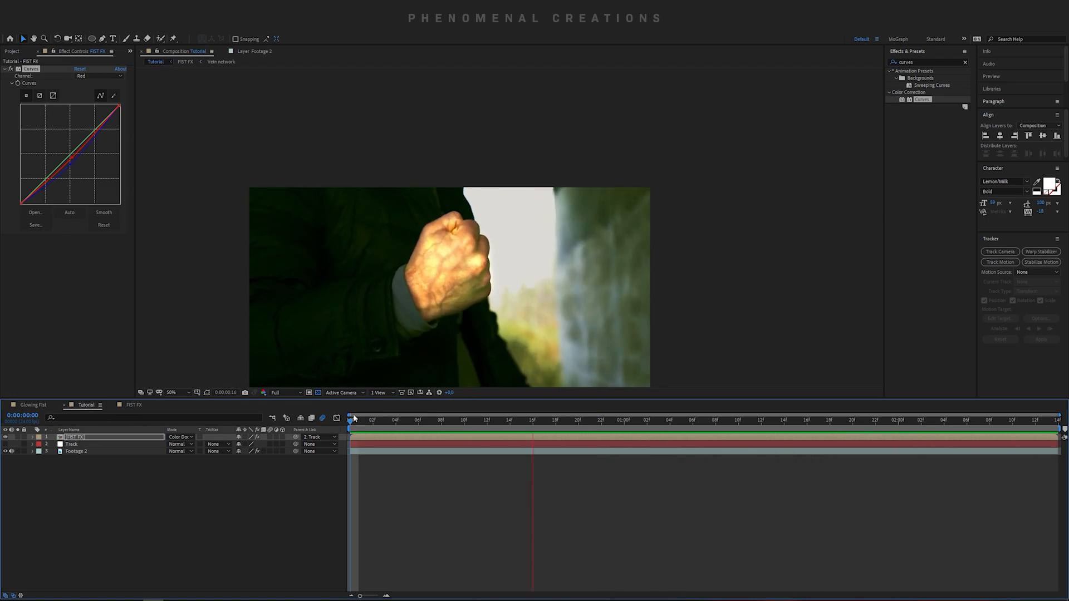
{"action": "key", "text": "space"}
{"action": "left_click", "coordinate": [134, 405]}
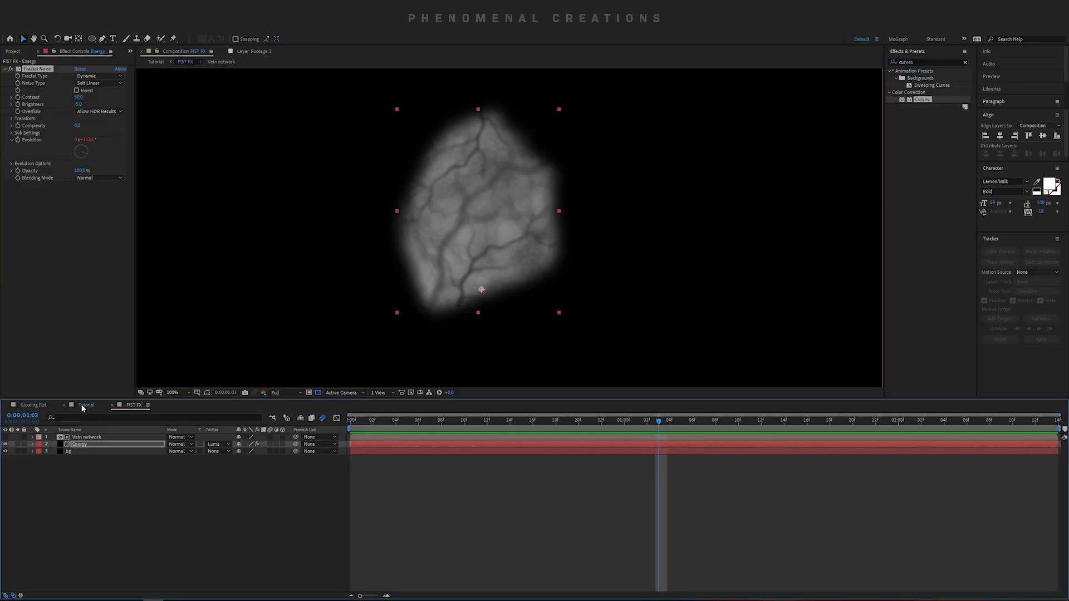
{"action": "left_click", "coordinate": [85, 405]}
{"action": "left_click", "coordinate": [351, 423]}
{"action": "key", "text": "space"}
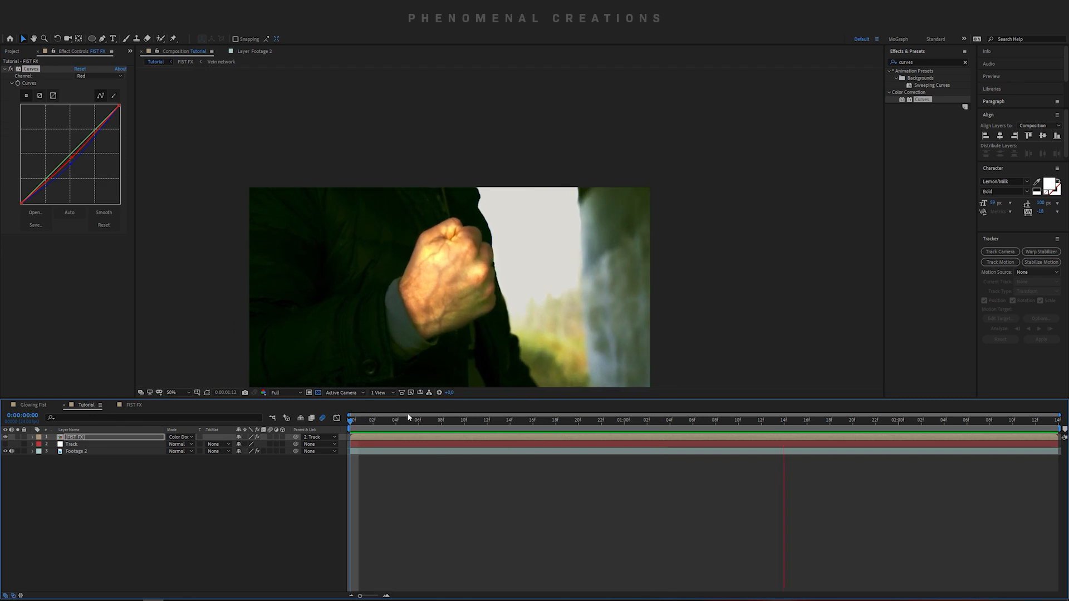
{"action": "key", "text": "space"}
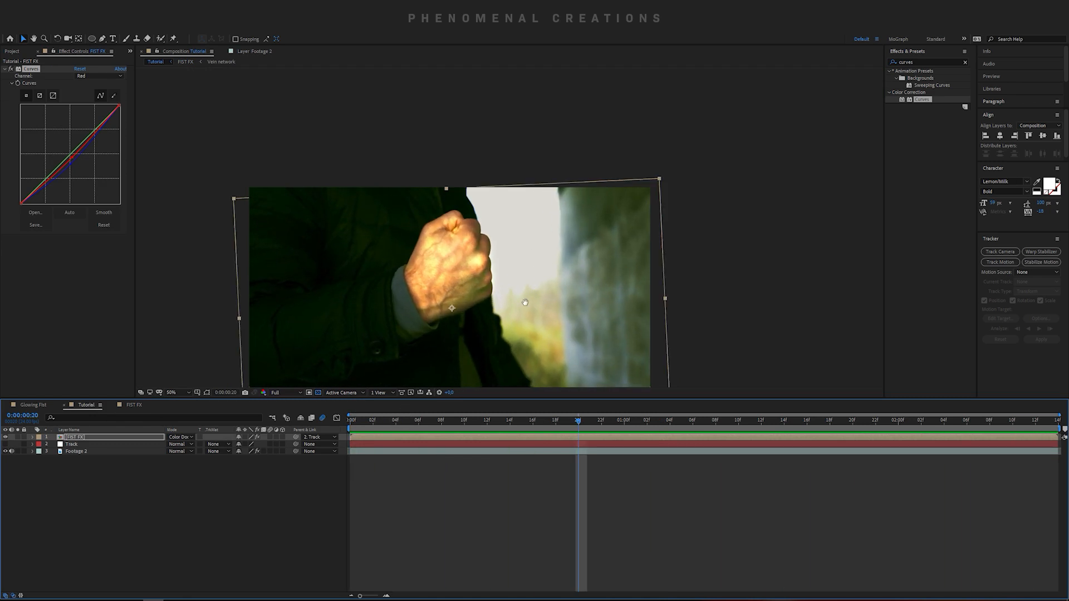
- Create a light orange solid named Fist Glow at composition size in the Tutorial composition
{"action": "left_click_drag", "start_coordinate": [523, 304], "coordinate": [560, 232]}
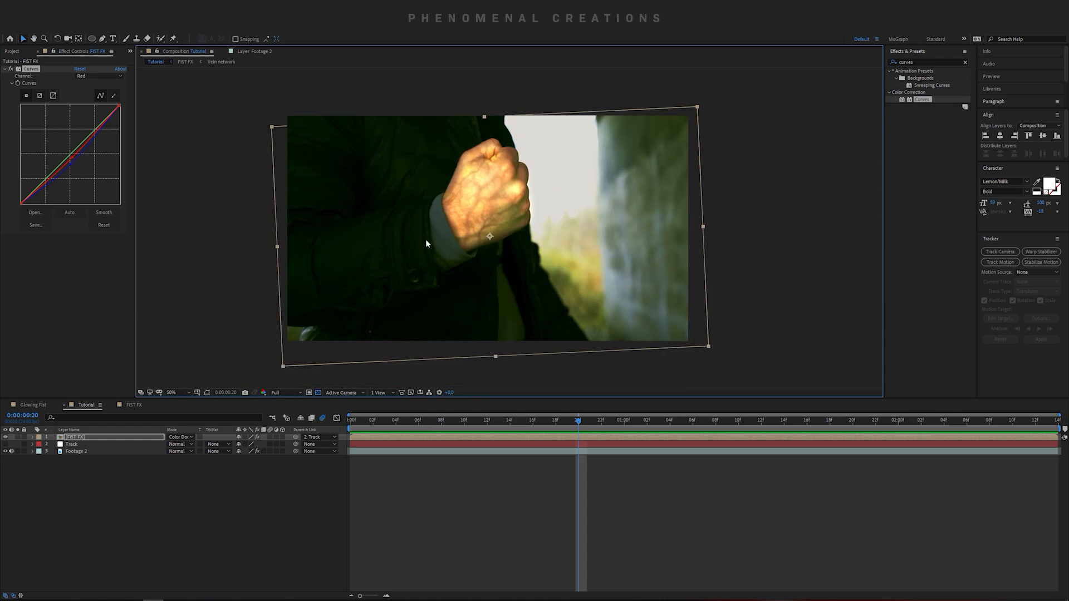
{"action": "left_click", "coordinate": [5, 68]}
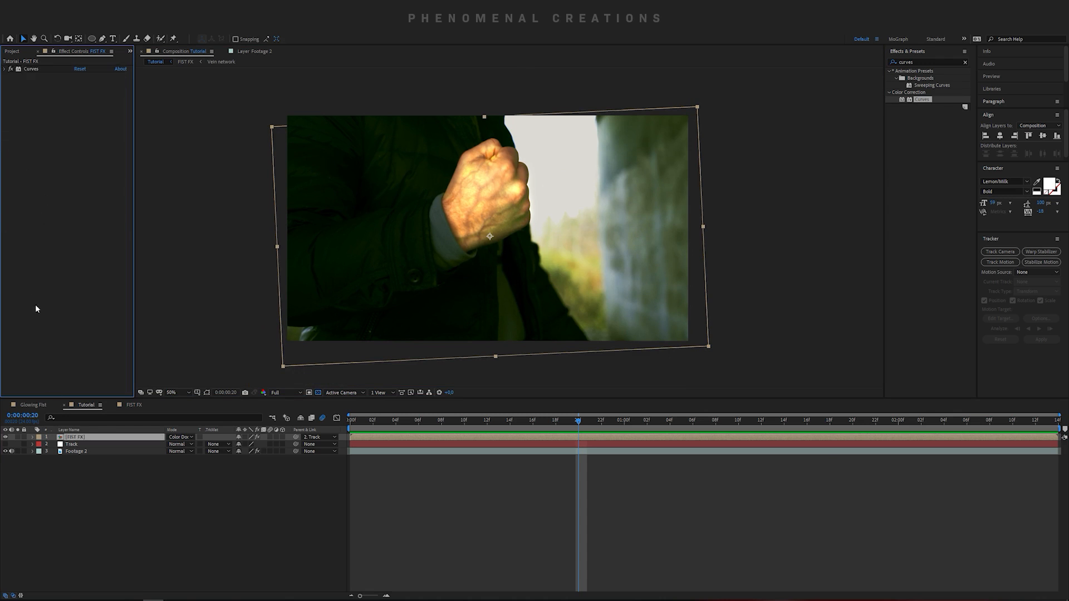
{"action": "left_click", "coordinate": [65, 475]}
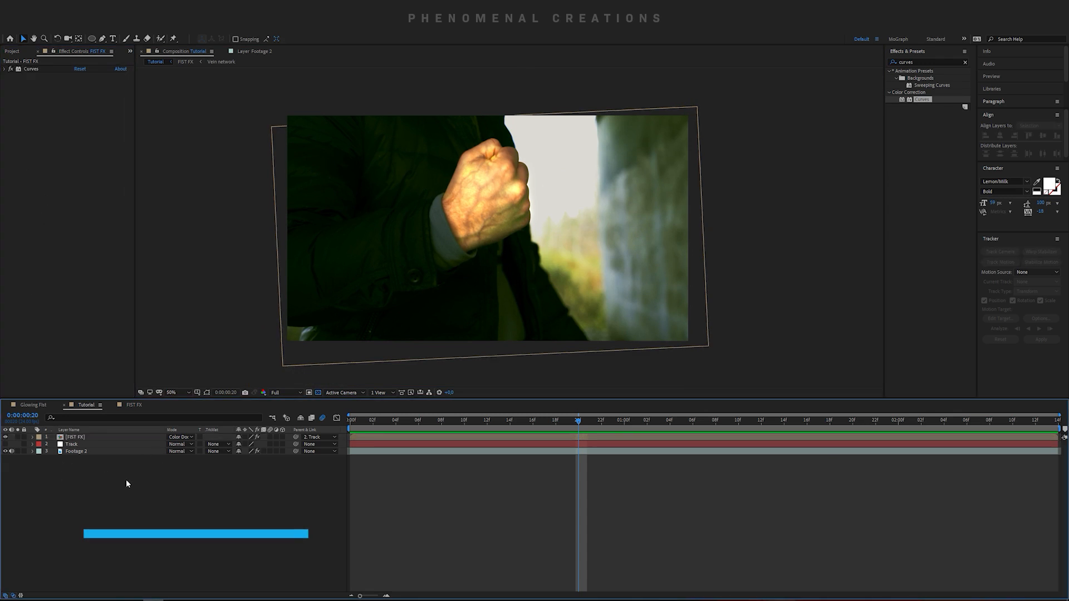
{"action": "key", "text": "ctrl+y"}
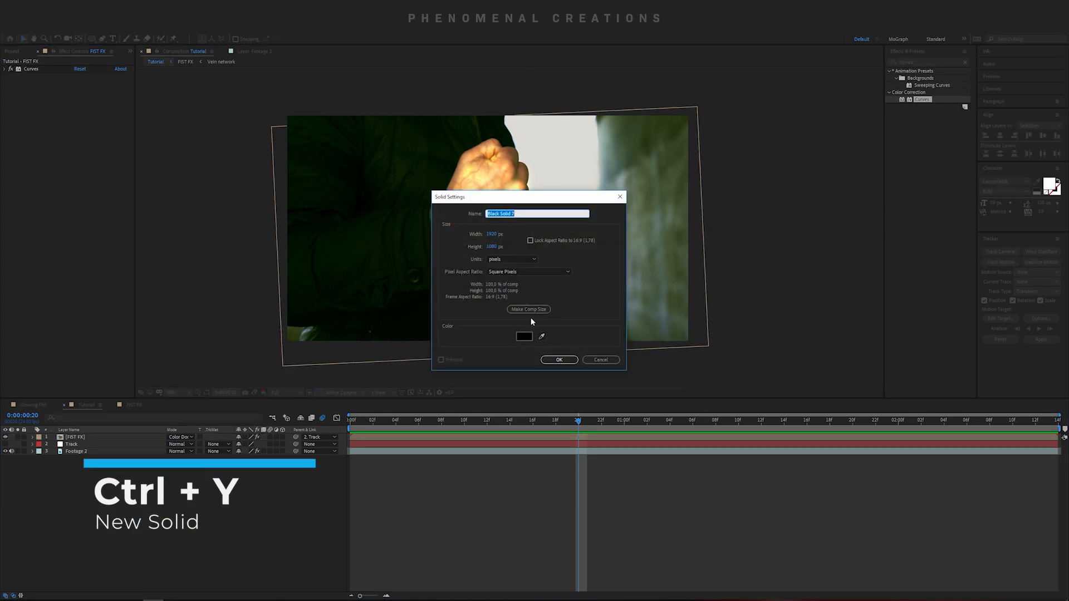
{"action": "type", "text": "Fist Glow"}
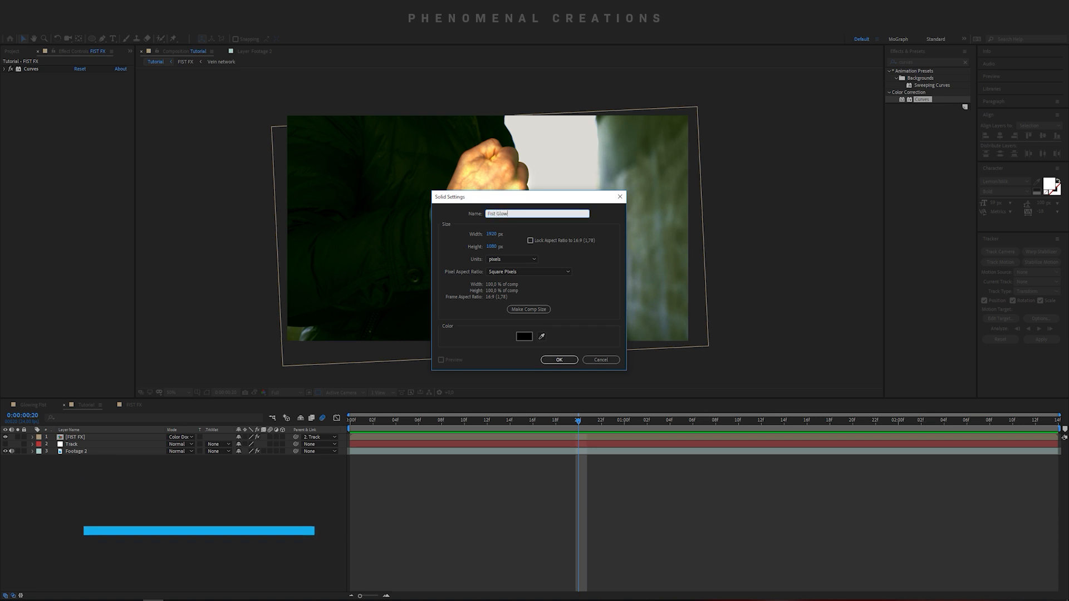
{"action": "left_click", "coordinate": [524, 336]}
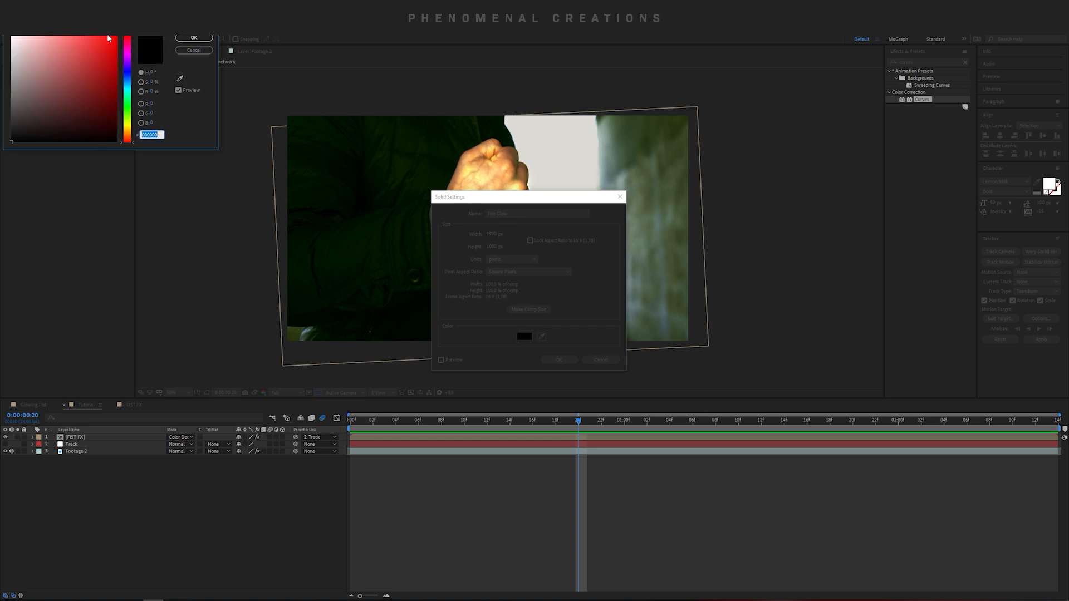
{"action": "left_click_drag", "start_coordinate": [128, 122], "coordinate": [128, 134]}
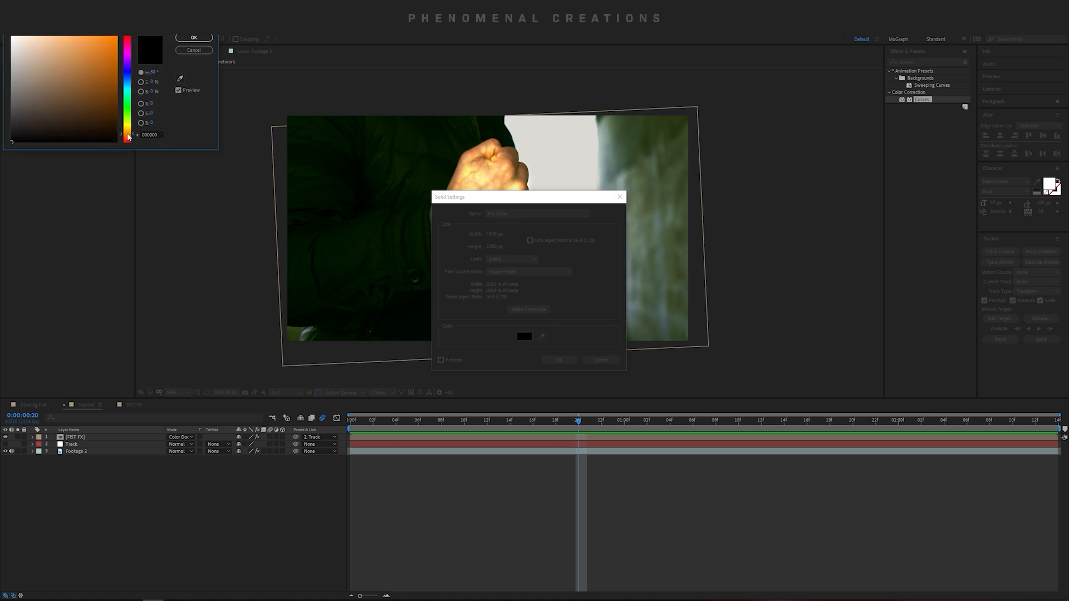
{"action": "left_click", "coordinate": [55, 35]}
{"action": "left_click", "coordinate": [193, 38]}
{"action": "left_click", "coordinate": [558, 360]}
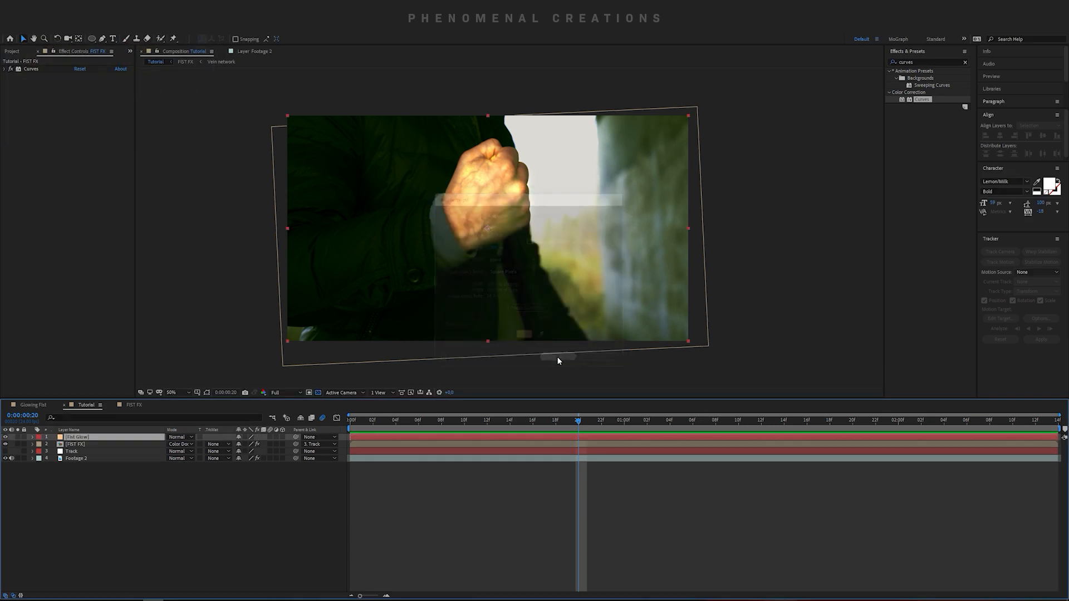
- Set the Fist Glow layer's blending mode to Screen and draw an elliptical mask over the fist
{"action": "left_click", "coordinate": [190, 438]}
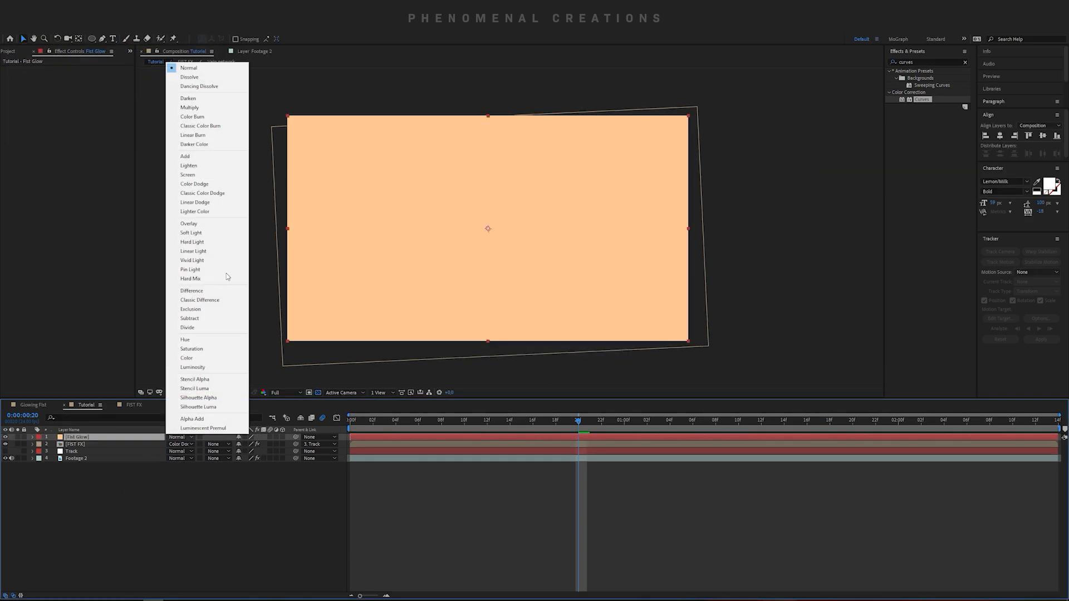
{"action": "left_click", "coordinate": [229, 176]}
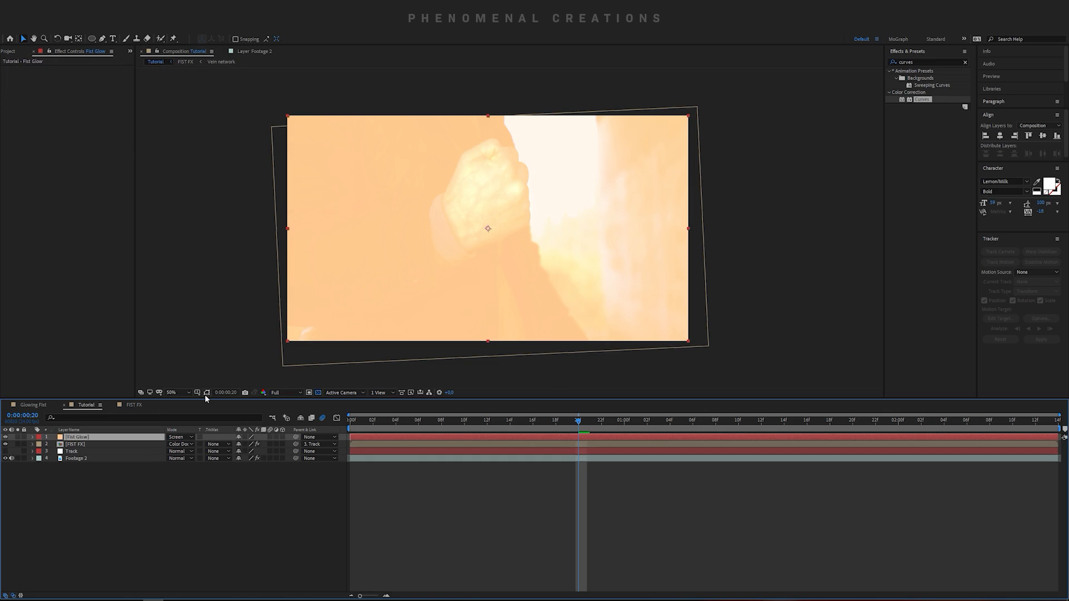
{"action": "left_click", "coordinate": [92, 39]}
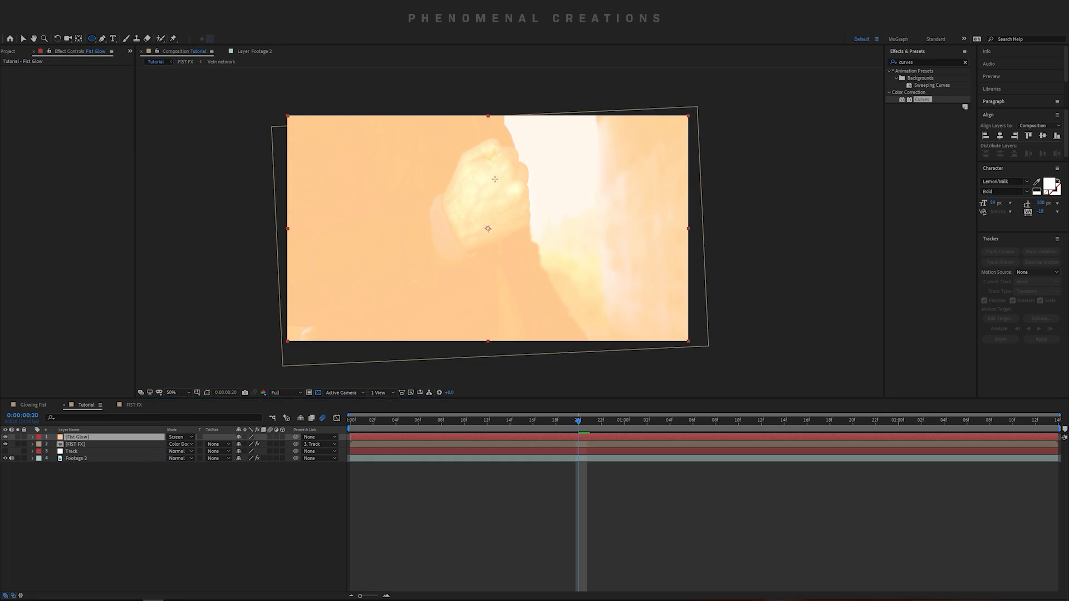
{"action": "left_click_drag", "start_coordinate": [436, 144], "coordinate": [535, 247]}
- Reshape the ellipse mask by moving its four points inward to follow the outline of the fist
{"action": "key", "text": "v"}
{"action": "left_click", "coordinate": [487, 146]}
{"action": "left_click_drag", "start_coordinate": [486, 146], "coordinate": [491, 147]}
{"action": "mouse_move", "coordinate": [435, 196]}
{"action": "left_mouse_down"}
{"action": "mouse_move", "coordinate": [449, 197]}
{"action": "mouse_move", "coordinate": [457, 175]}
{"action": "mouse_move", "coordinate": [449, 192]}
{"action": "left_mouse_up"}
{"action": "left_click_drag", "start_coordinate": [486, 247], "coordinate": [478, 240]}
{"action": "mouse_move", "coordinate": [535, 197]}
{"action": "left_mouse_down"}
{"action": "mouse_move", "coordinate": [522, 194]}
{"action": "mouse_move", "coordinate": [524, 209]}
{"action": "left_mouse_up"}
{"action": "left_click_drag", "start_coordinate": [526, 200], "coordinate": [528, 199]}
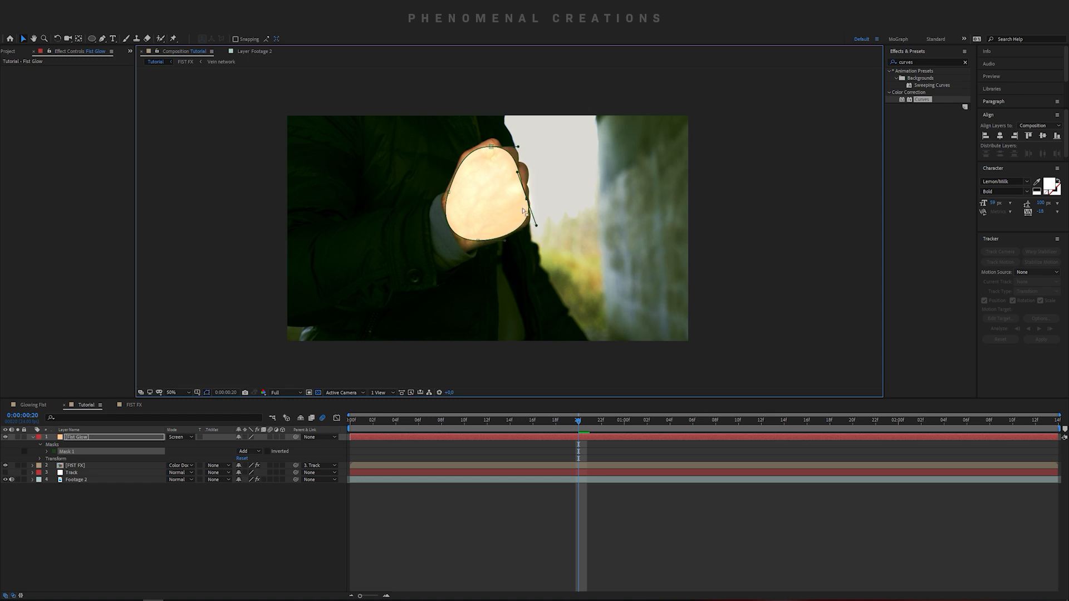
- Set the feather of Mask 1 on the Fist Glow layer to 320 pixels and deselect the layer
{"action": "key", "text": "f"}
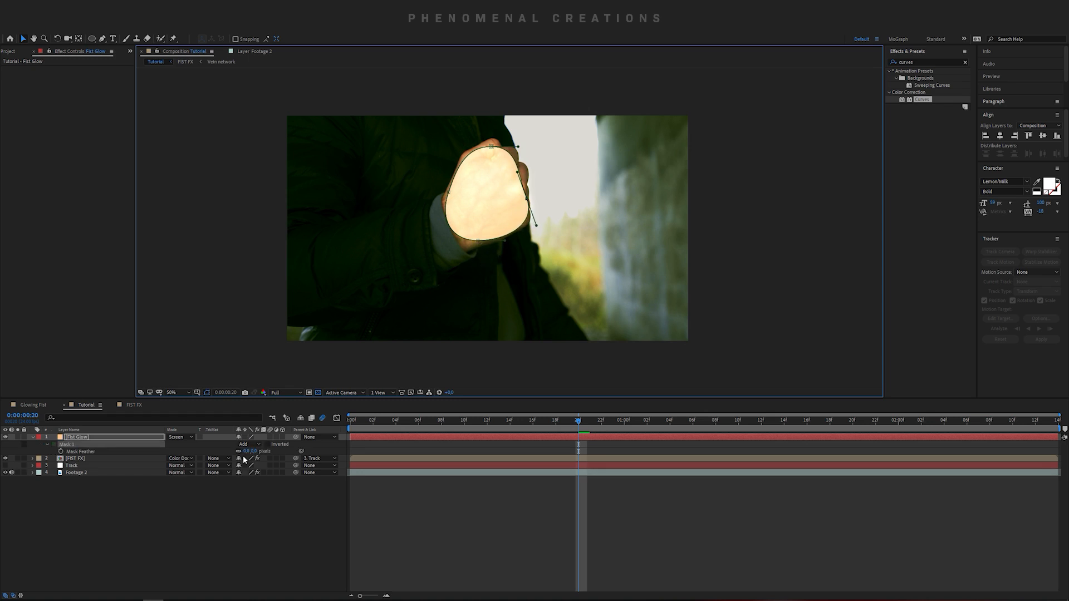
{"action": "left_click_drag", "start_coordinate": [246, 452], "coordinate": [322, 450]}
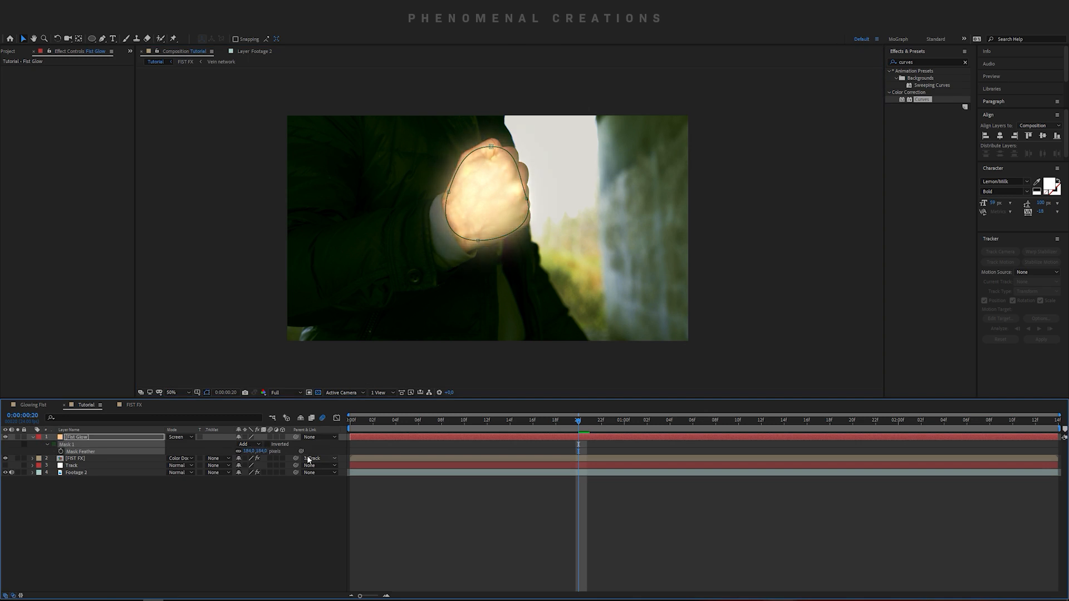
{"action": "left_click", "coordinate": [249, 451]}
{"action": "type", "text": "320"}
{"action": "key", "text": "Return"}
{"action": "left_click", "coordinate": [222, 513]}
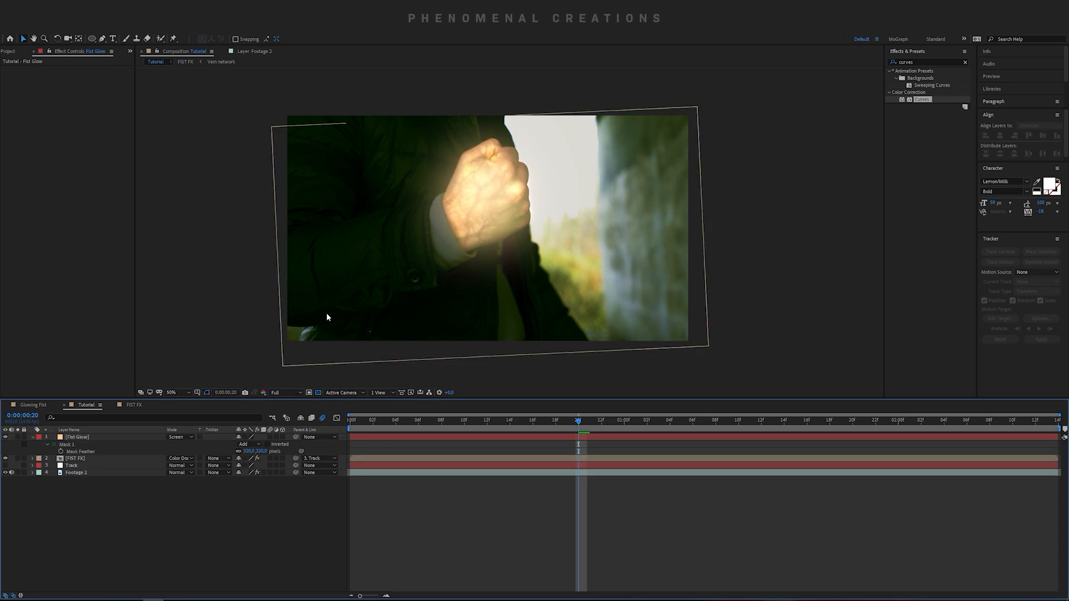
- Duplicate Mask 1 on the Fist Glow layer and reduce the feather of the copy
{"action": "left_click", "coordinate": [68, 445]}
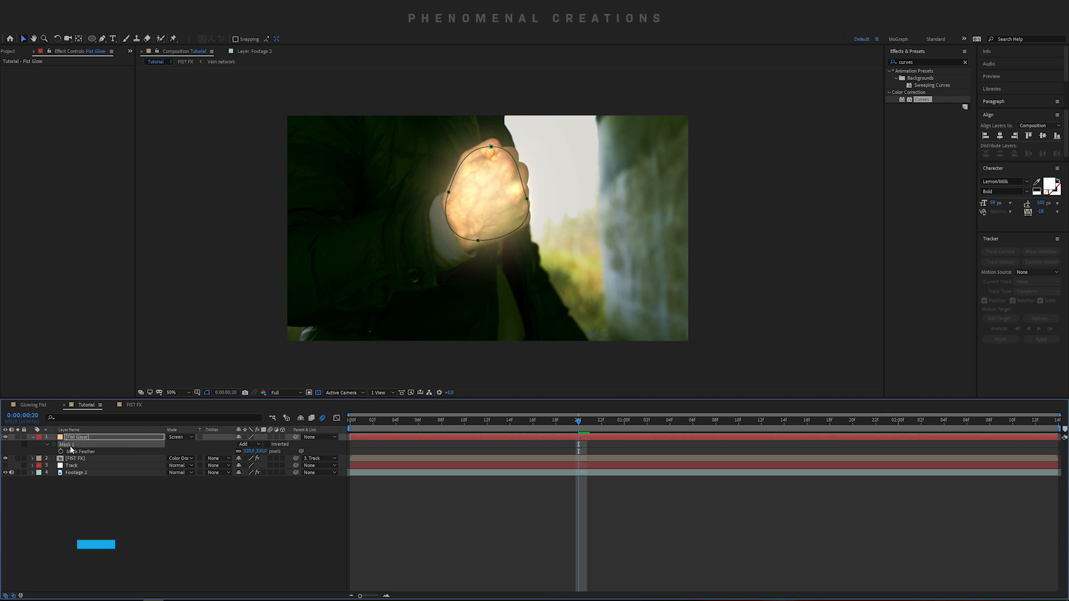
{"action": "key", "text": "ctrl+d"}
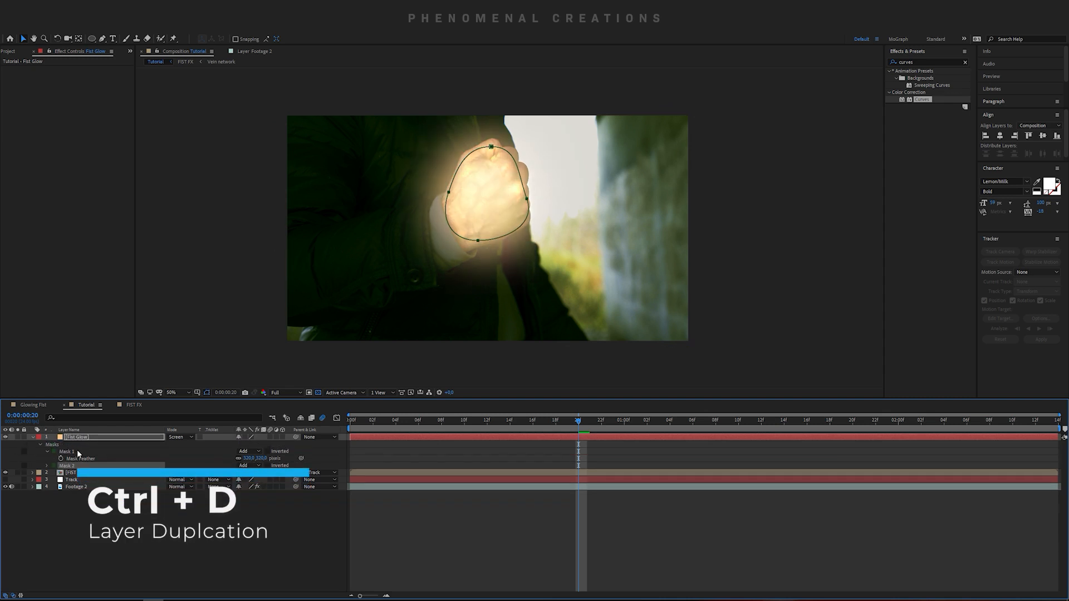
{"action": "key", "text": "u"}
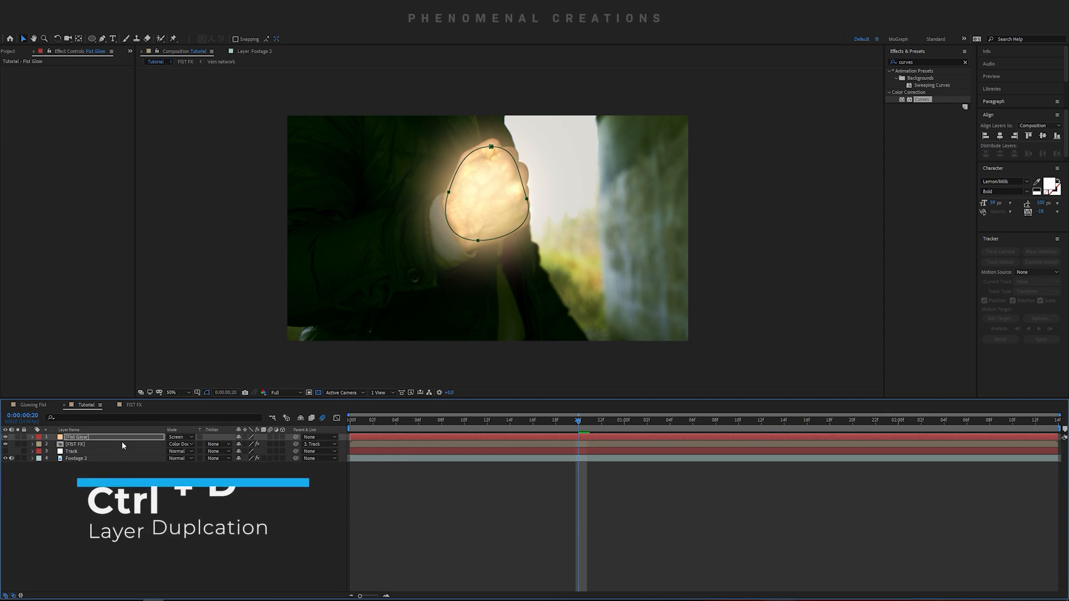
{"action": "key", "text": "f"}
{"action": "left_click_drag", "start_coordinate": [254, 466], "coordinate": [139, 492]}
- Strongly lower the mask opacity of Mask 2 on the Fist Glow layer
{"action": "key", "text": "t"}
{"action": "key", "text": "t"}
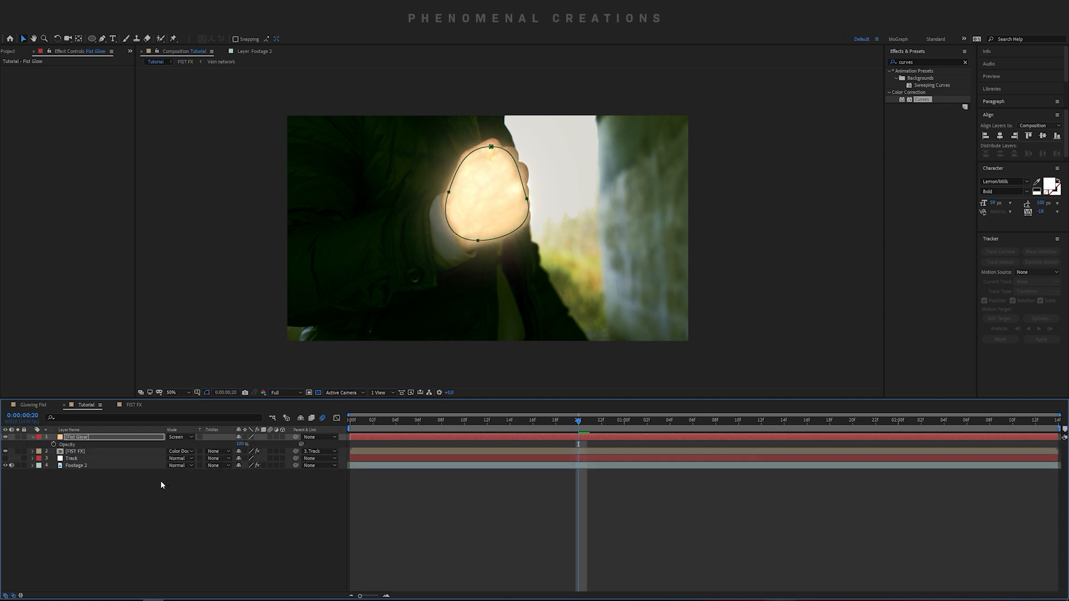
{"action": "left_click_drag", "start_coordinate": [239, 466], "coordinate": [204, 480]}
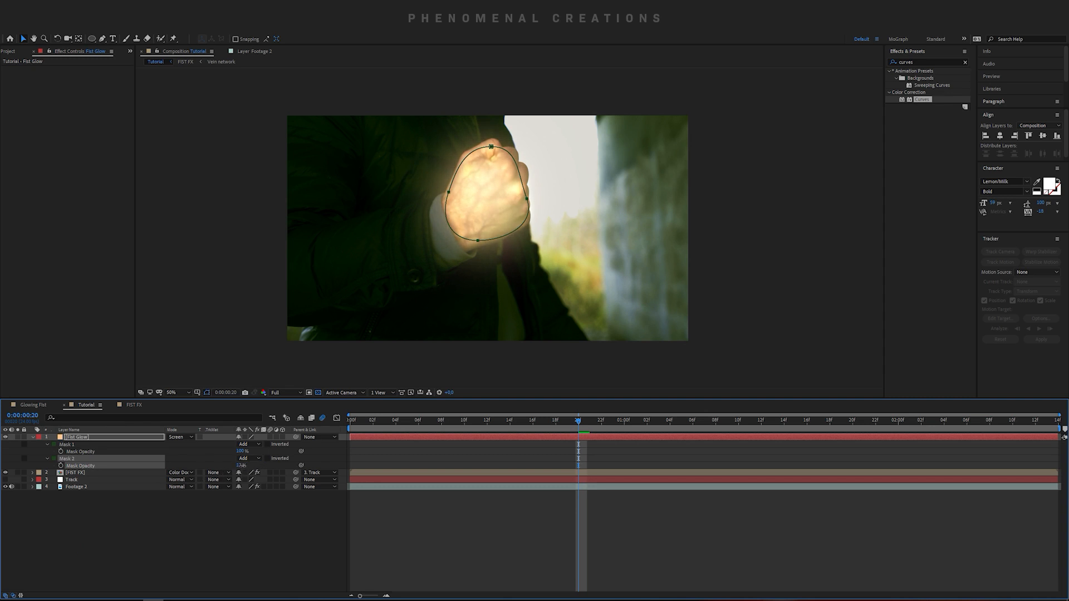
{"action": "left_click", "coordinate": [198, 531]}
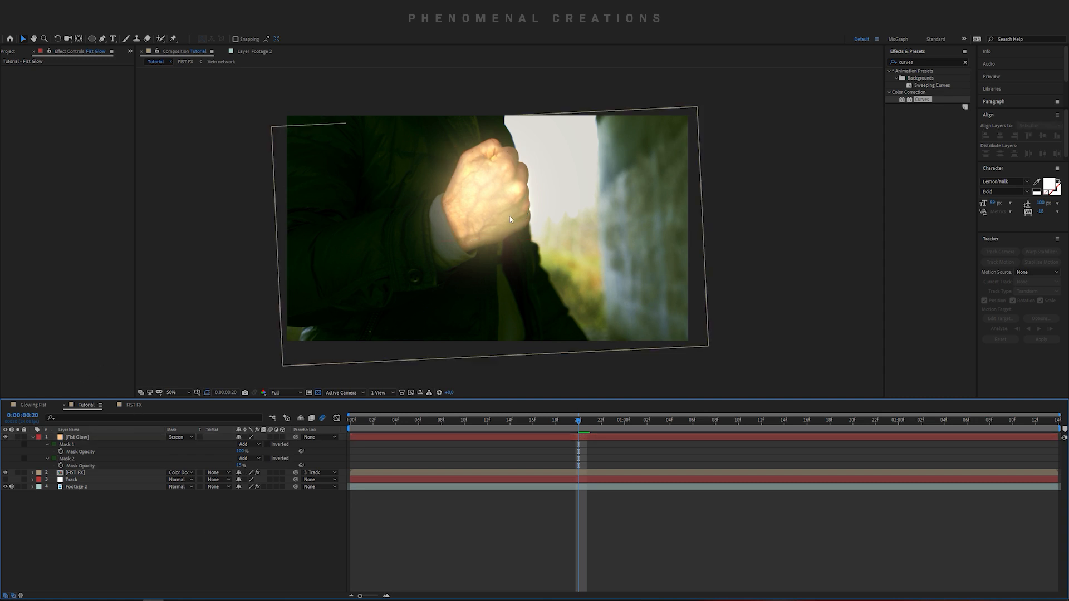
- Try the Add blending mode on the Fist Glow layer and restore Screen
{"action": "left_click", "coordinate": [189, 437]}
{"action": "left_click", "coordinate": [186, 156]}
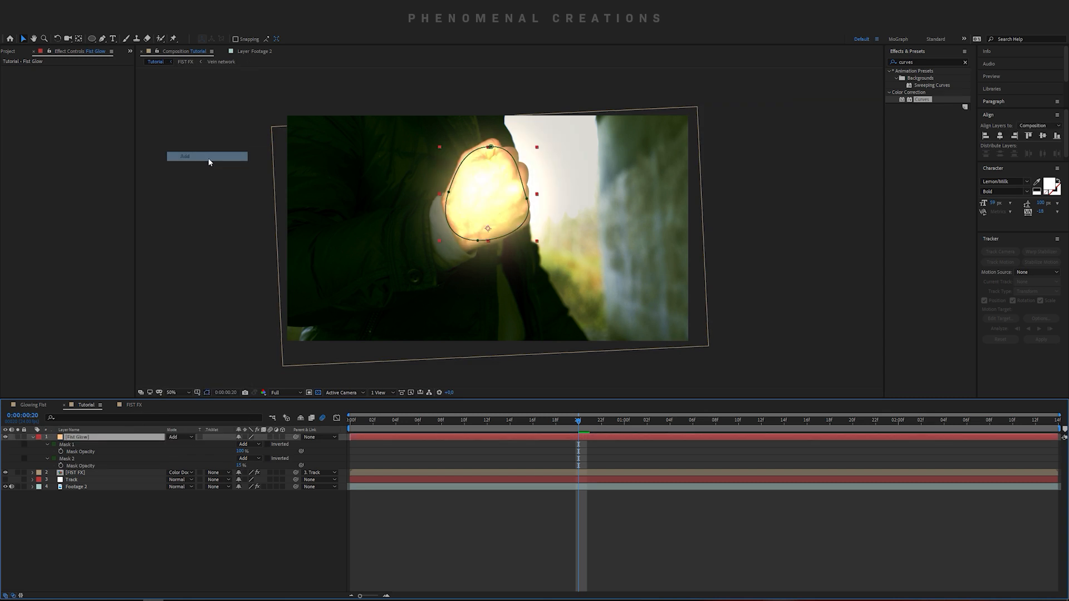
{"action": "left_click", "coordinate": [147, 507]}
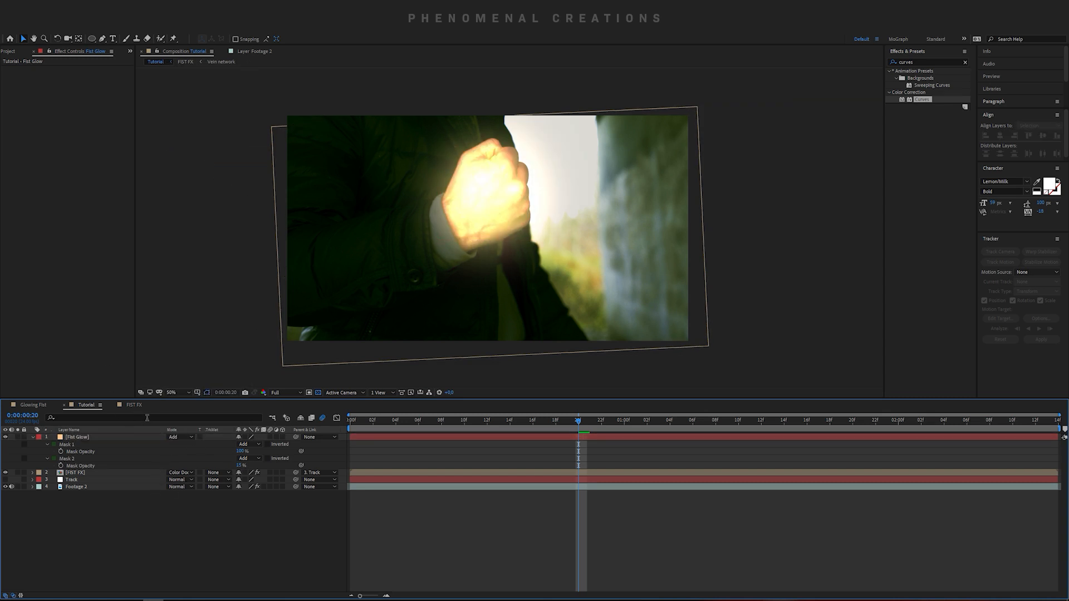
{"action": "left_click", "coordinate": [176, 436]}
{"action": "left_click", "coordinate": [189, 173]}
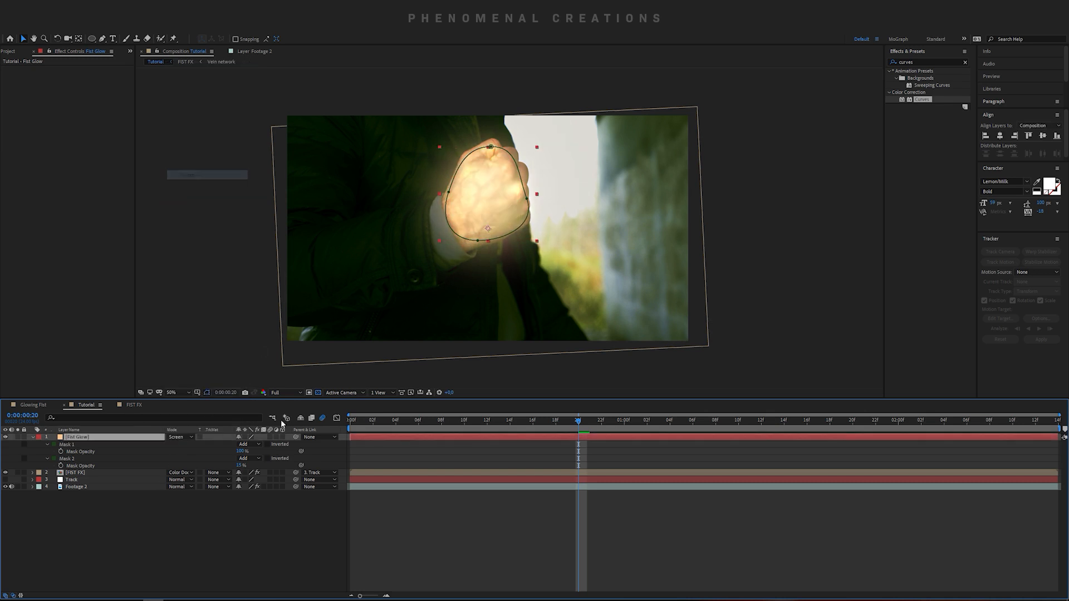
{"action": "left_click", "coordinate": [247, 566]}
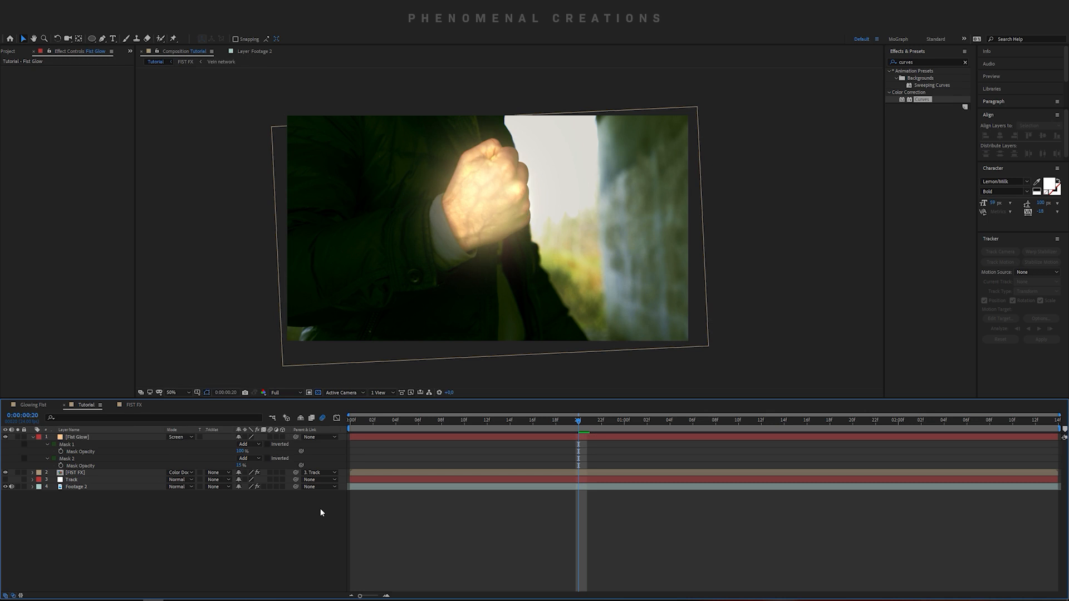
- Return to the first frame and refit the Fist Glow mask to the fist by shifting its upper and lower points upward
{"action": "left_click", "coordinate": [69, 437]}
{"action": "left_click", "coordinate": [32, 437]}
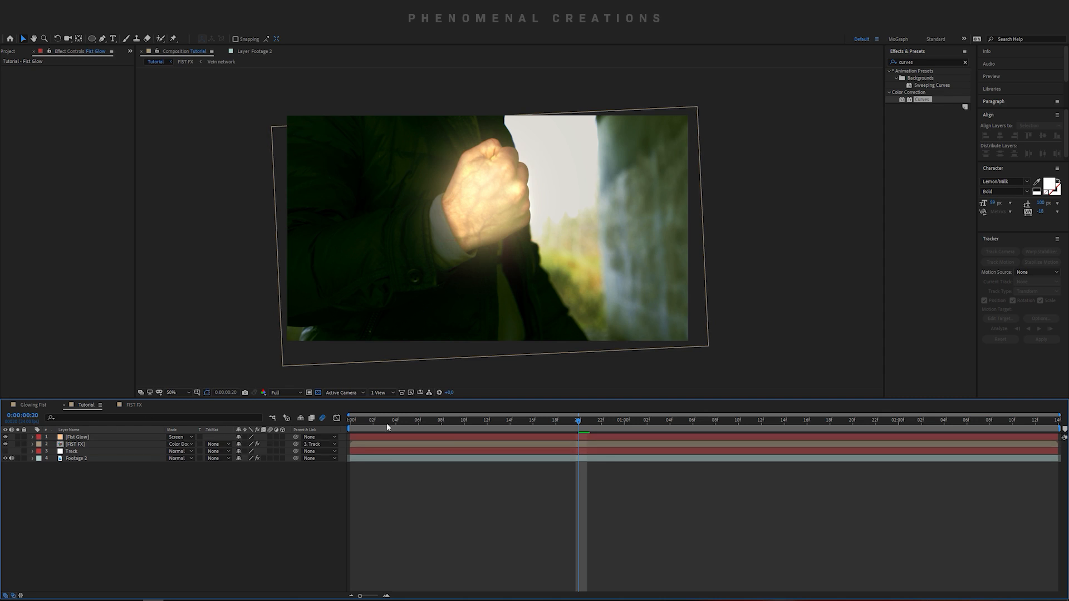
{"action": "left_click_drag", "start_coordinate": [377, 422], "coordinate": [336, 424]}
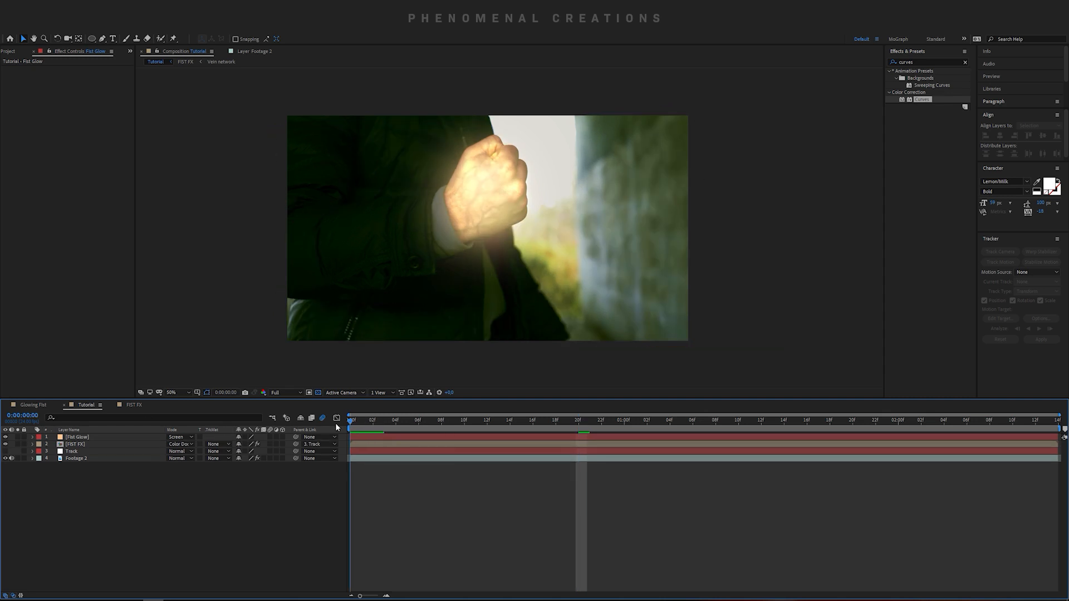
{"action": "left_click", "coordinate": [100, 436]}
{"action": "left_click", "coordinate": [491, 148]}
{"action": "left_click_drag", "start_coordinate": [491, 148], "coordinate": [491, 142]}
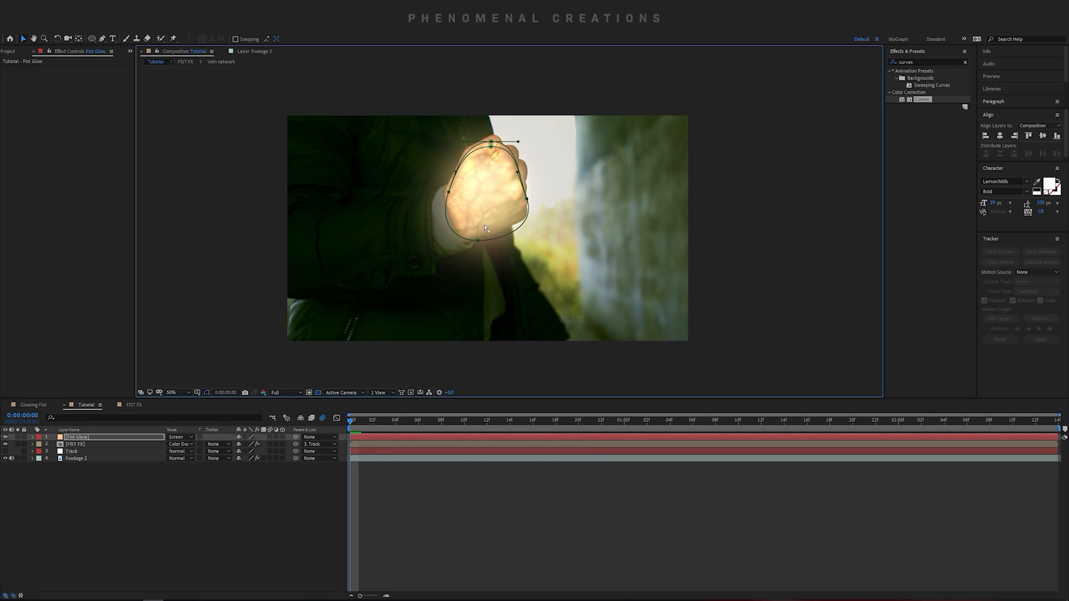
{"action": "left_click_drag", "start_coordinate": [478, 240], "coordinate": [479, 234]}
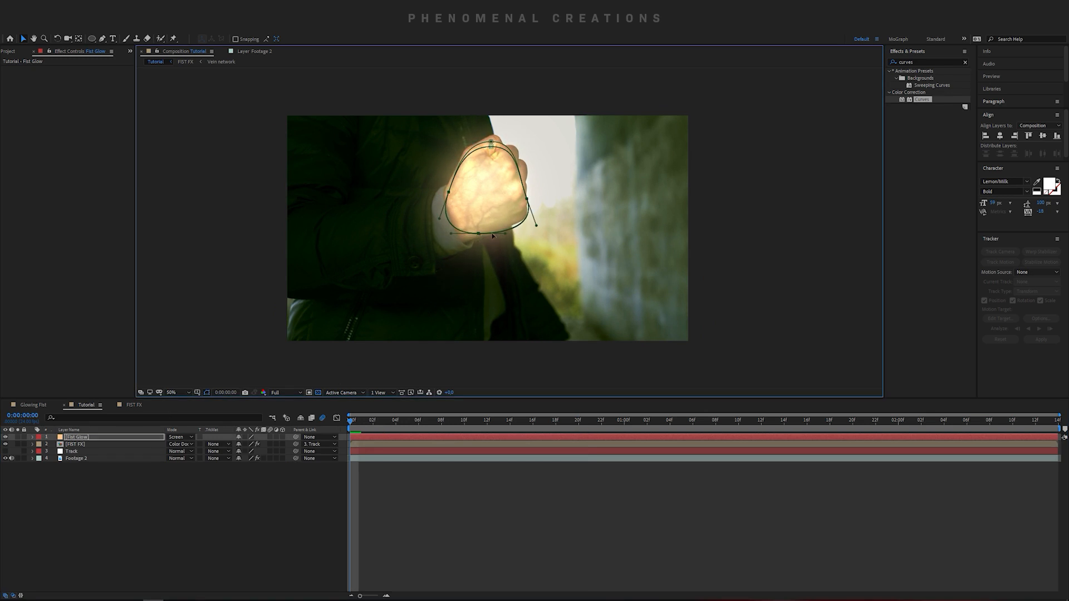
{"action": "left_click", "coordinate": [527, 198]}
- Parent the Fist Glow layer to the Track null, preview the playback and deselect the layer
{"action": "left_click_drag", "start_coordinate": [295, 437], "coordinate": [72, 451]}
{"action": "key", "text": "space"}
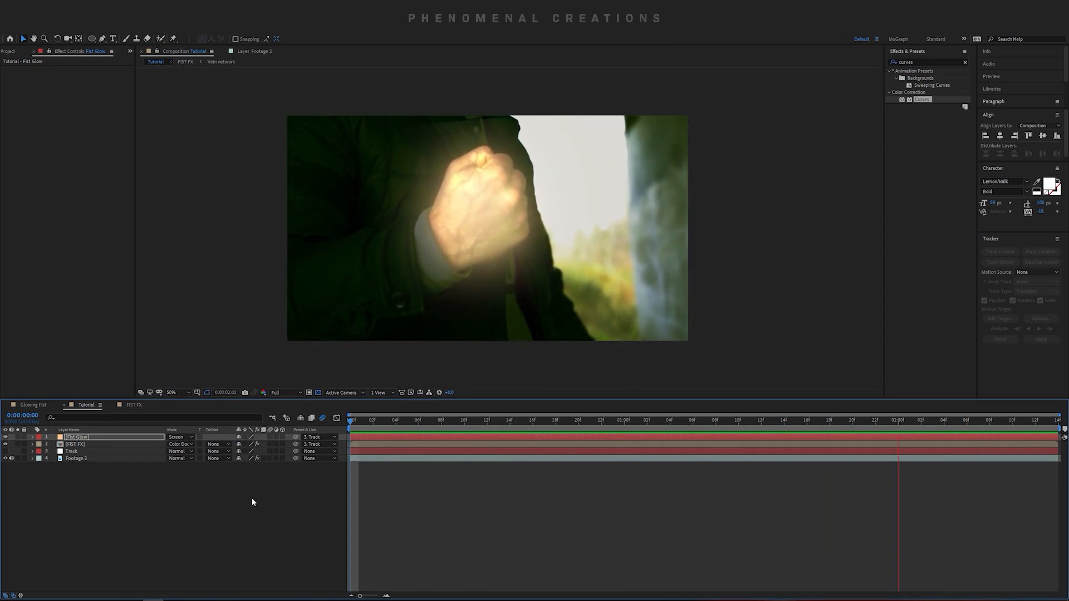
{"action": "key", "text": "space"}
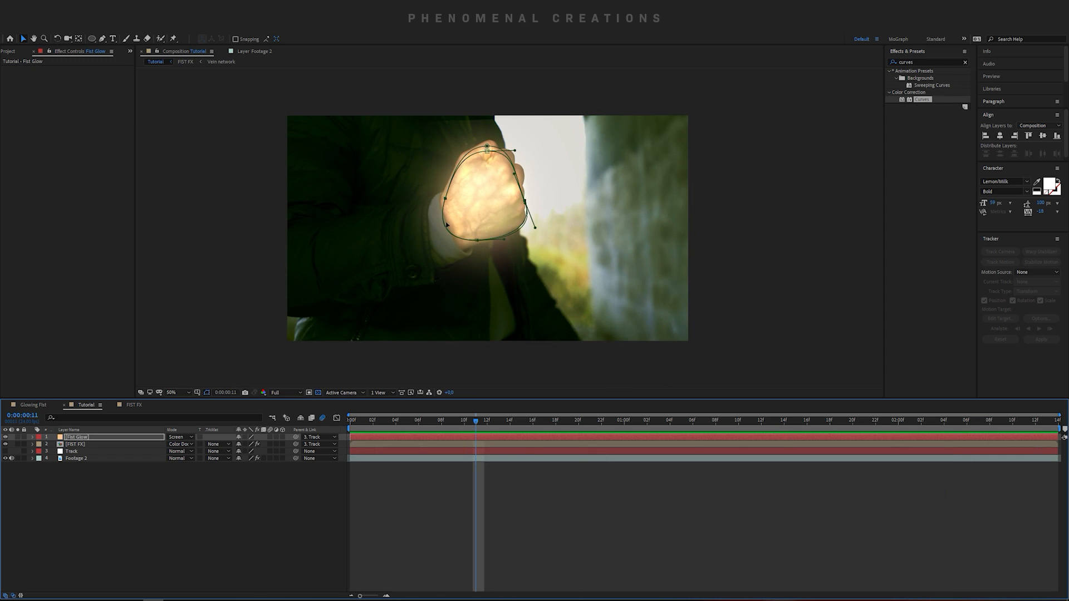
{"action": "left_click", "coordinate": [281, 467]}
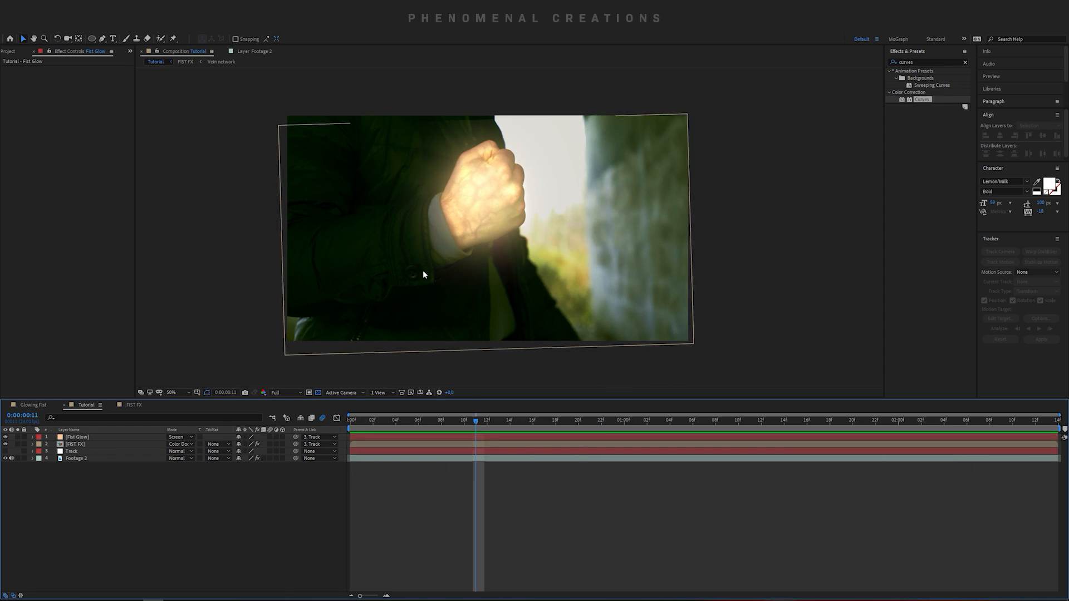
- At the first frame, duplicate the Footage 2 layer and name the copy Body Glow
{"action": "left_click", "coordinate": [352, 422]}
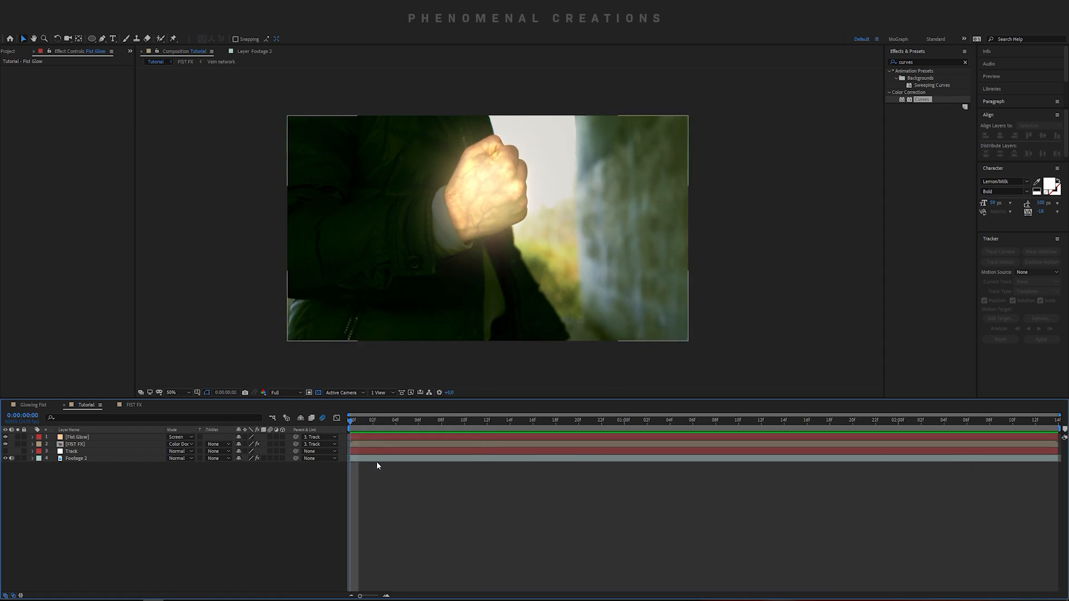
{"action": "left_click", "coordinate": [89, 458]}
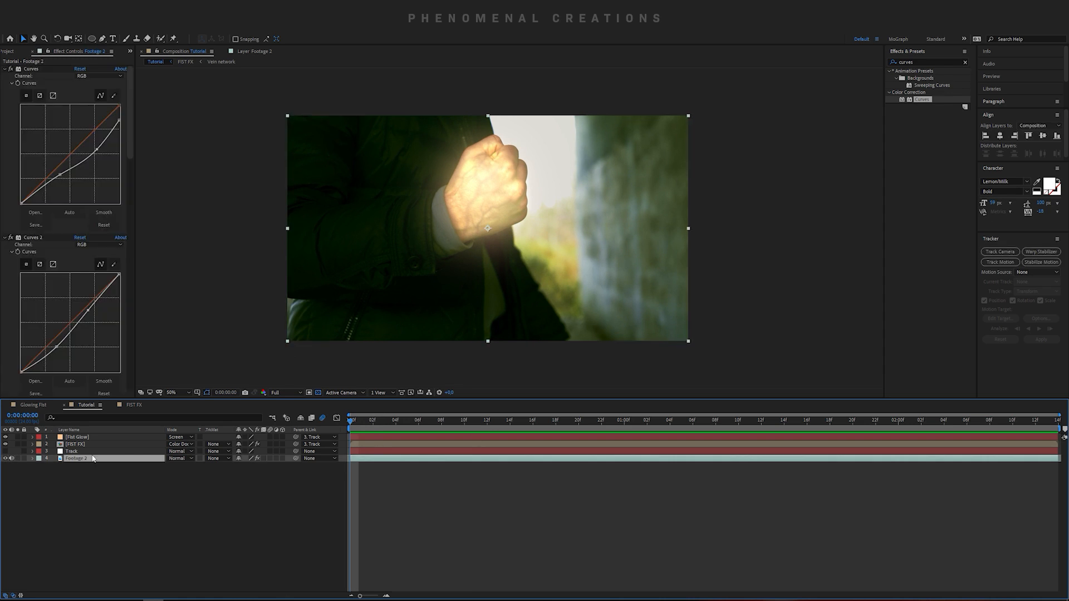
{"action": "key", "text": "ctrl+d"}
{"action": "key", "text": "Return"}
{"action": "type", "text": "Bo"}
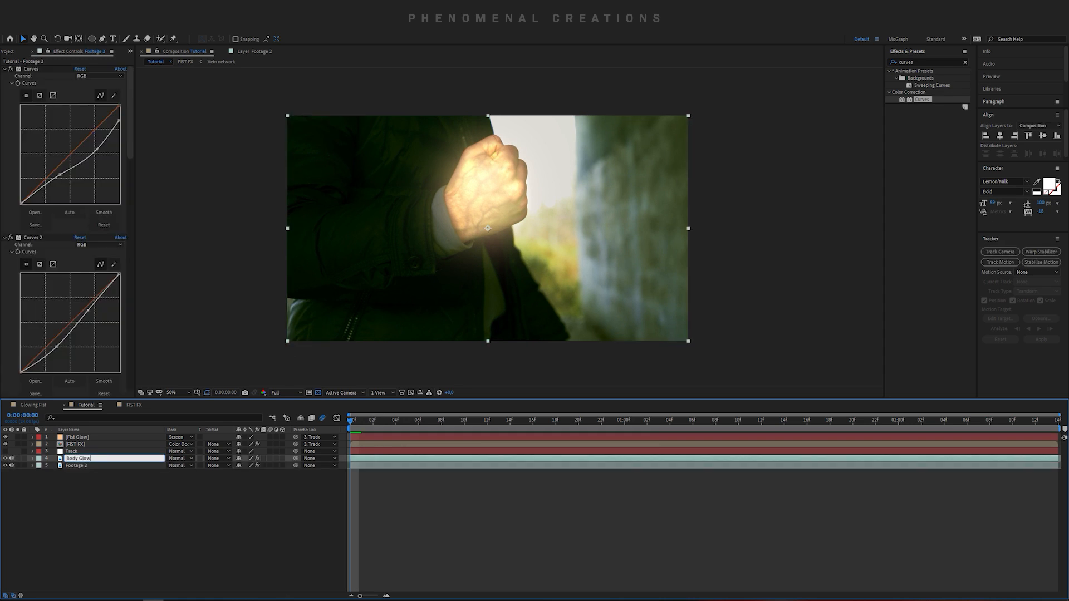
{"action": "type", "text": "dy Glow"}
{"action": "key", "text": "Return"}
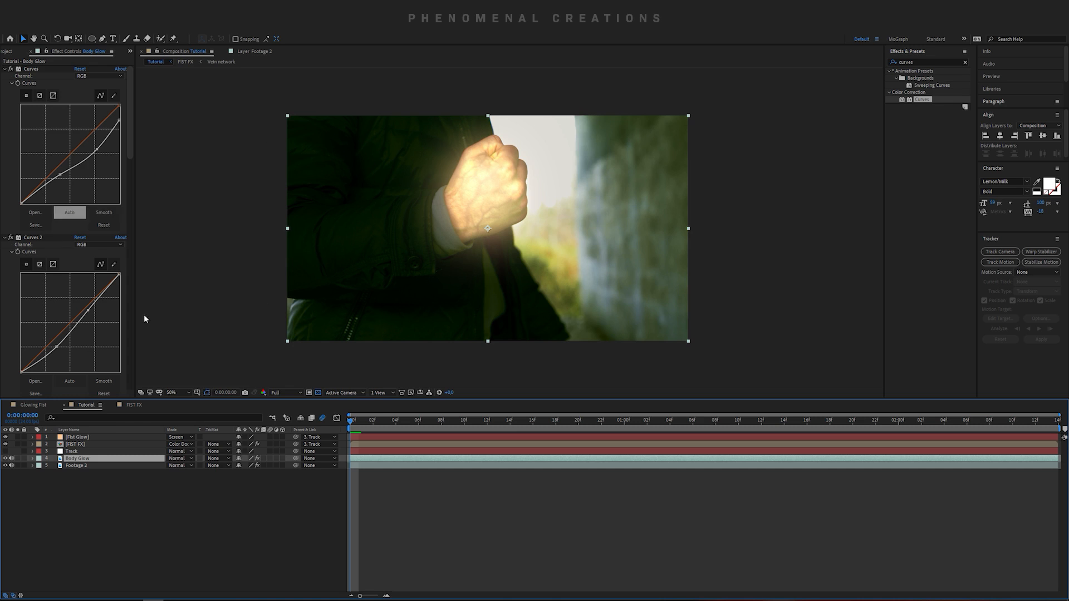
- Collapse the existing Body Glow effects, add another Curves effect and strongly brighten the image with its RGB curve
{"action": "left_click", "coordinate": [5, 69]}
{"action": "left_click", "coordinate": [5, 76]}
{"action": "left_click", "coordinate": [5, 83]}
{"action": "left_click", "coordinate": [5, 91]}
{"action": "left_click", "coordinate": [106, 490]}
{"action": "left_click", "coordinate": [115, 461]}
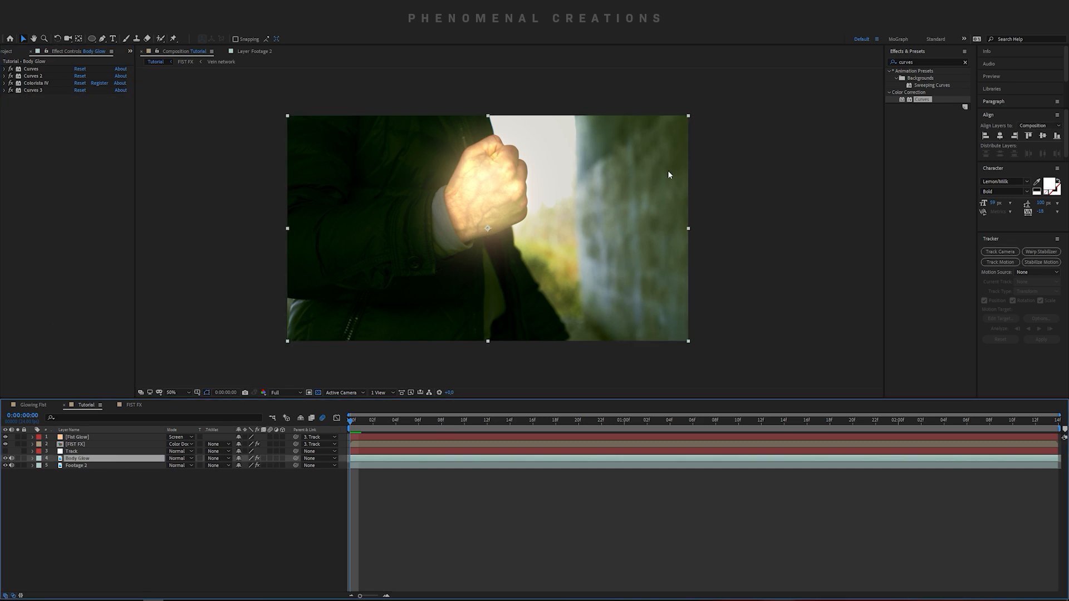
{"action": "left_click_drag", "start_coordinate": [923, 102], "coordinate": [77, 245]}
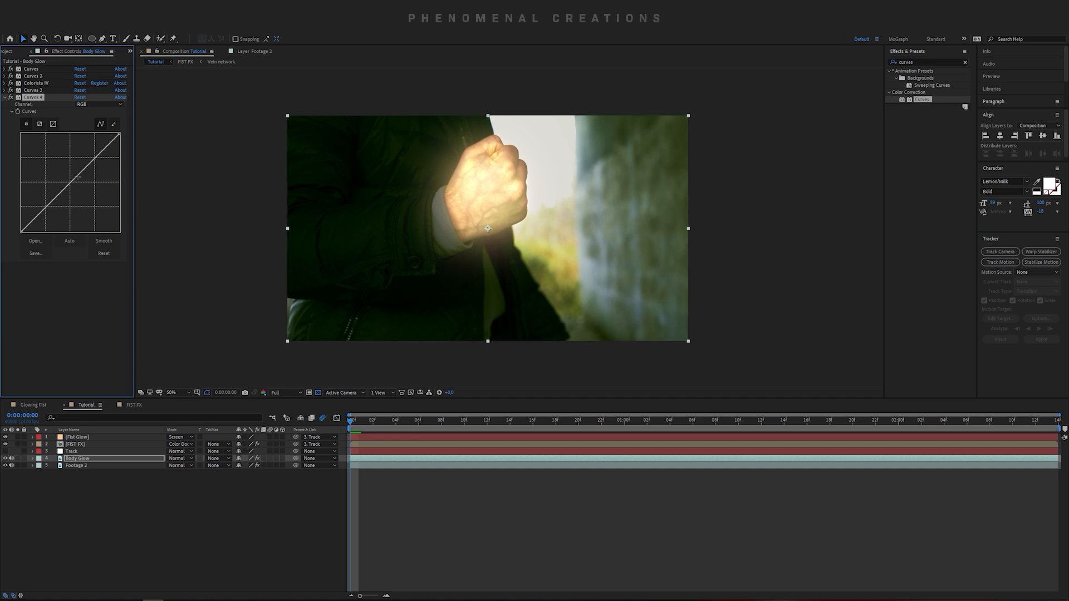
{"action": "left_click_drag", "start_coordinate": [71, 184], "coordinate": [52, 167]}
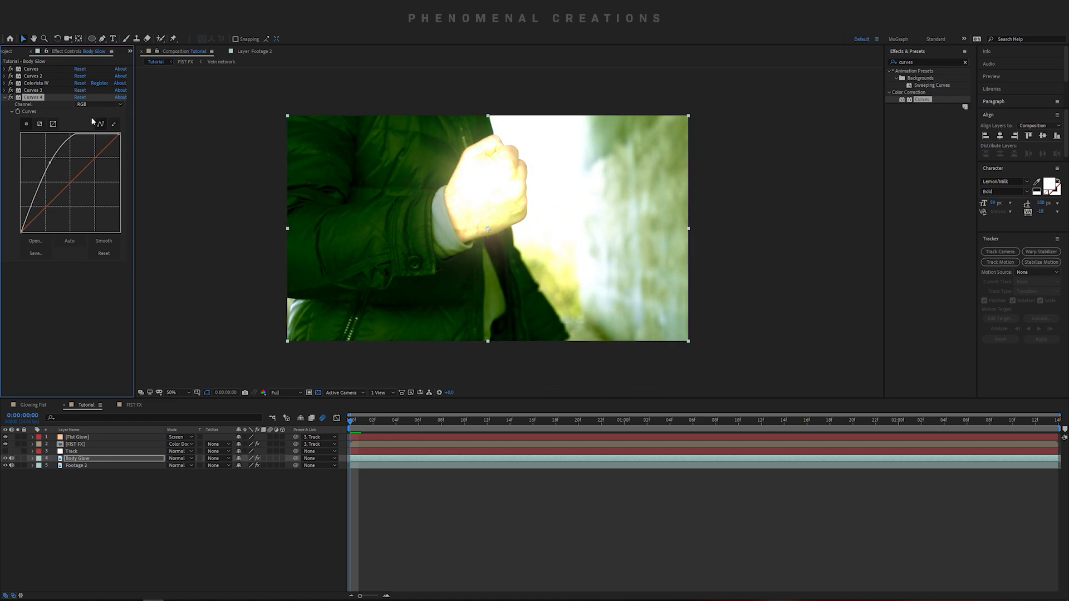
- Tint Body Glow warm orange in the new Curves effect by raising the red curve and lowering the green and blue curves
{"action": "left_click_drag", "start_coordinate": [67, 185], "coordinate": [63, 173]}
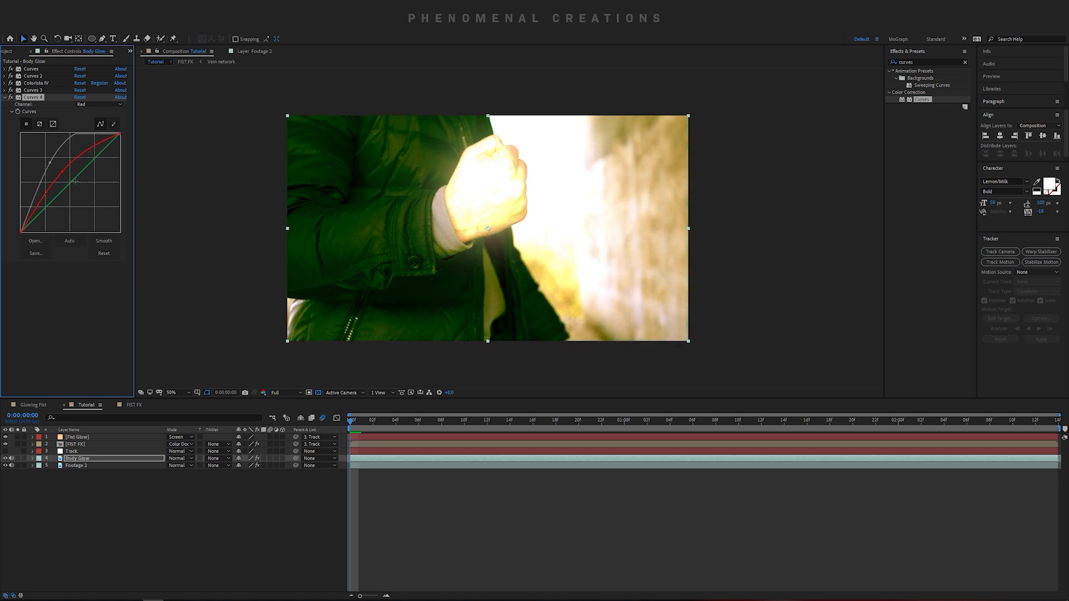
{"action": "left_click_drag", "start_coordinate": [64, 181], "coordinate": [74, 203]}
{"action": "key", "text": "ctrl+z"}
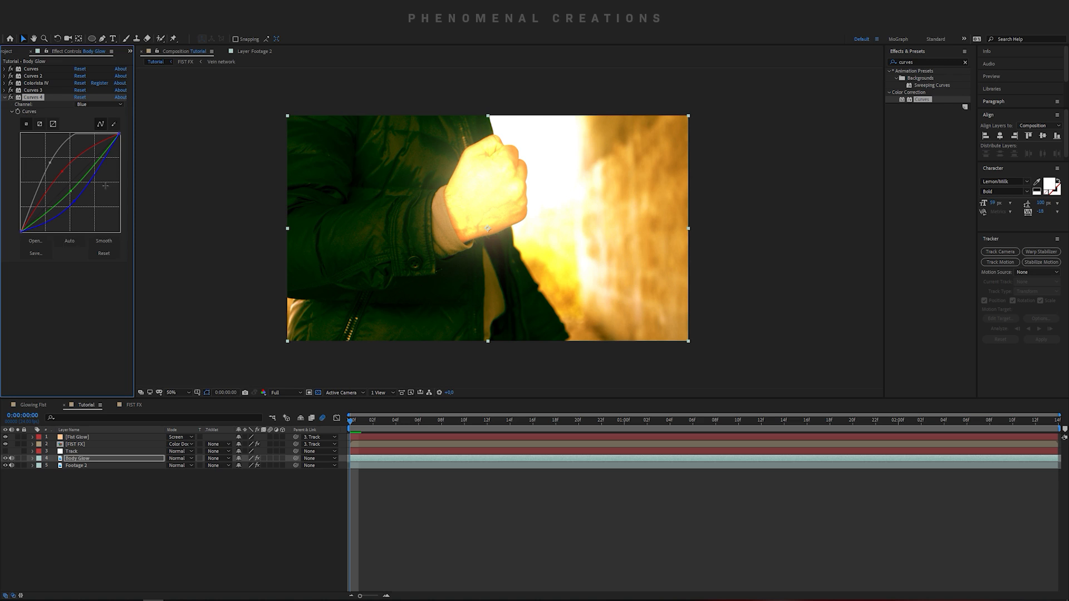
{"action": "left_click_drag", "start_coordinate": [77, 207], "coordinate": [60, 171]}
{"action": "left_click_drag", "start_coordinate": [20, 231], "coordinate": [21, 233]}
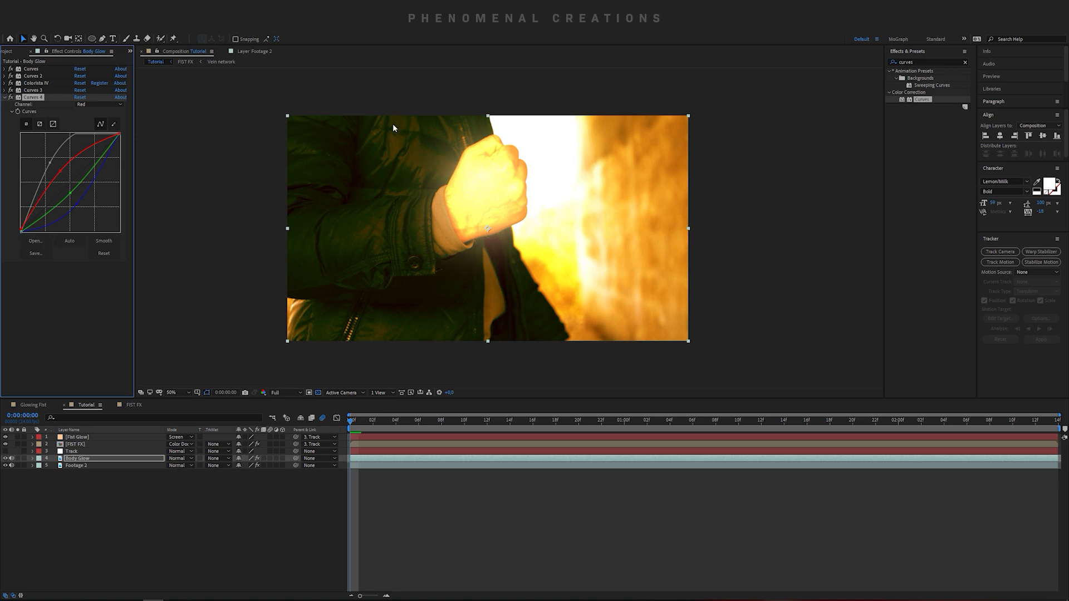
- Draw a closed Pen mask on the Body Glow layer around the upper arm and chest beside the fist
{"action": "left_click", "coordinate": [83, 460]}
{"action": "key", "text": "g"}
{"action": "left_click", "coordinate": [378, 123]}
{"action": "left_click", "coordinate": [352, 161]}
{"action": "left_click", "coordinate": [334, 189]}
{"action": "left_click", "coordinate": [321, 224]}
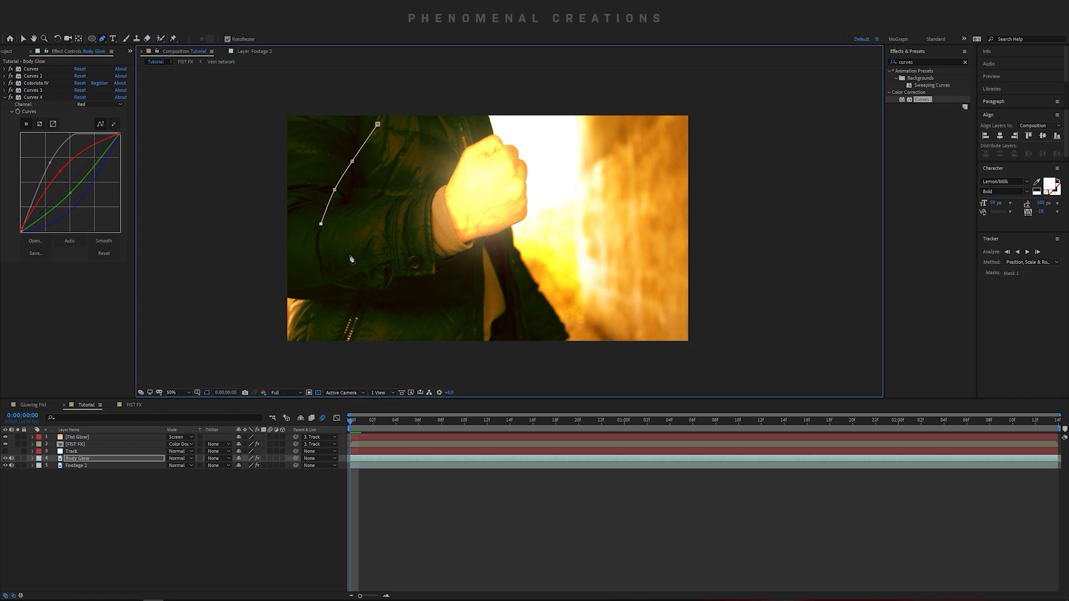
{"action": "left_click", "coordinate": [383, 254]}
{"action": "left_click", "coordinate": [423, 257]}
{"action": "left_click", "coordinate": [428, 212]}
{"action": "left_click", "coordinate": [446, 181]}
{"action": "left_click", "coordinate": [458, 161]}
{"action": "left_click", "coordinate": [464, 138]}
{"action": "left_click", "coordinate": [459, 122]}
{"action": "left_click", "coordinate": [422, 121]}
{"action": "left_click", "coordinate": [392, 121]}
{"action": "left_click", "coordinate": [378, 124]}
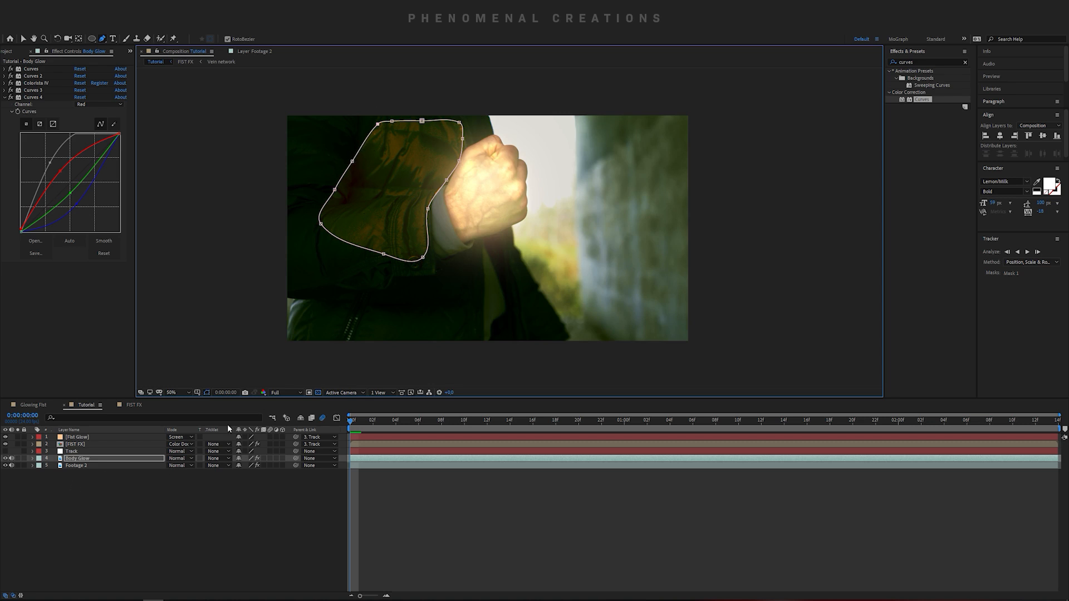
- Set the feather of Mask 1 on the Body Glow layer to 100 pixels and deselect the layer
{"action": "key", "text": "f"}
{"action": "left_click_drag", "start_coordinate": [249, 476], "coordinate": [288, 474]}
{"action": "left_click", "coordinate": [217, 533]}
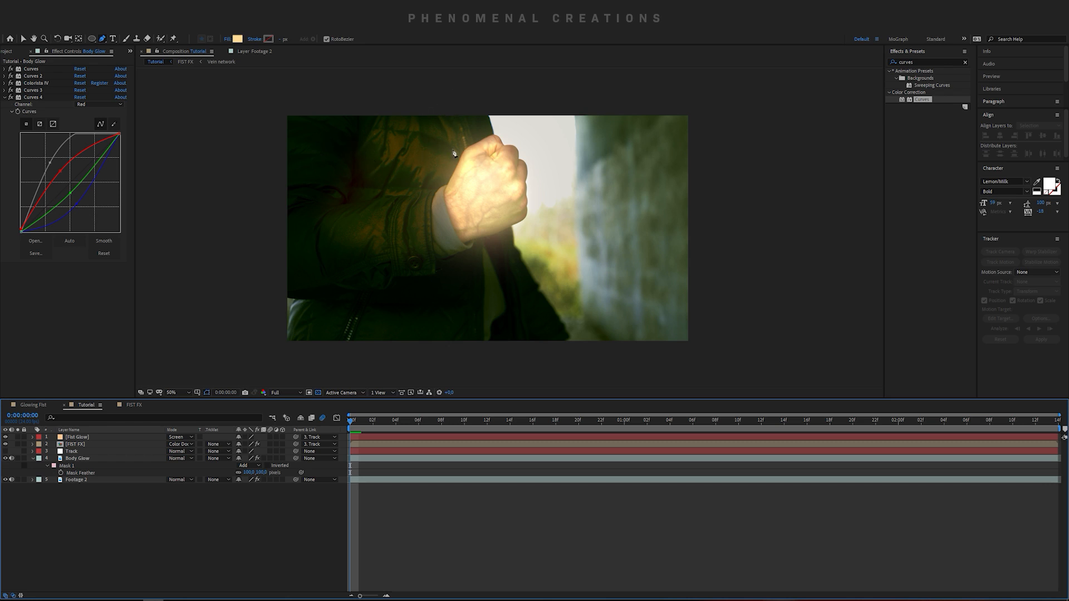
- Find the Linear Wipe effect and apply it to the Body Glow layer
{"action": "left_click", "coordinate": [5, 97]}
{"action": "left_click", "coordinate": [78, 459]}
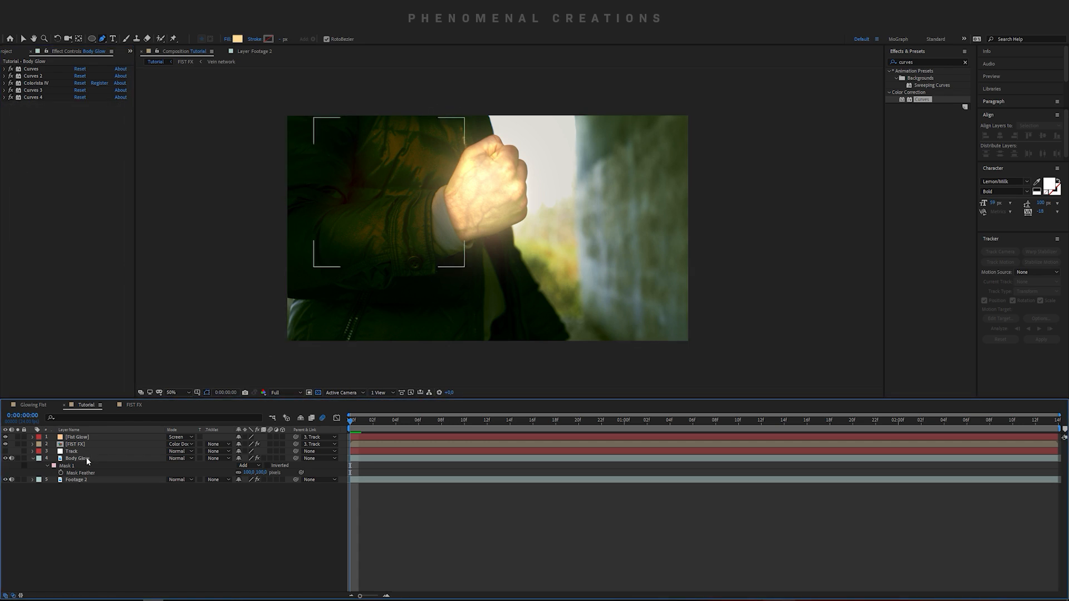
{"action": "left_click", "coordinate": [87, 460]}
{"action": "left_click", "coordinate": [924, 61]}
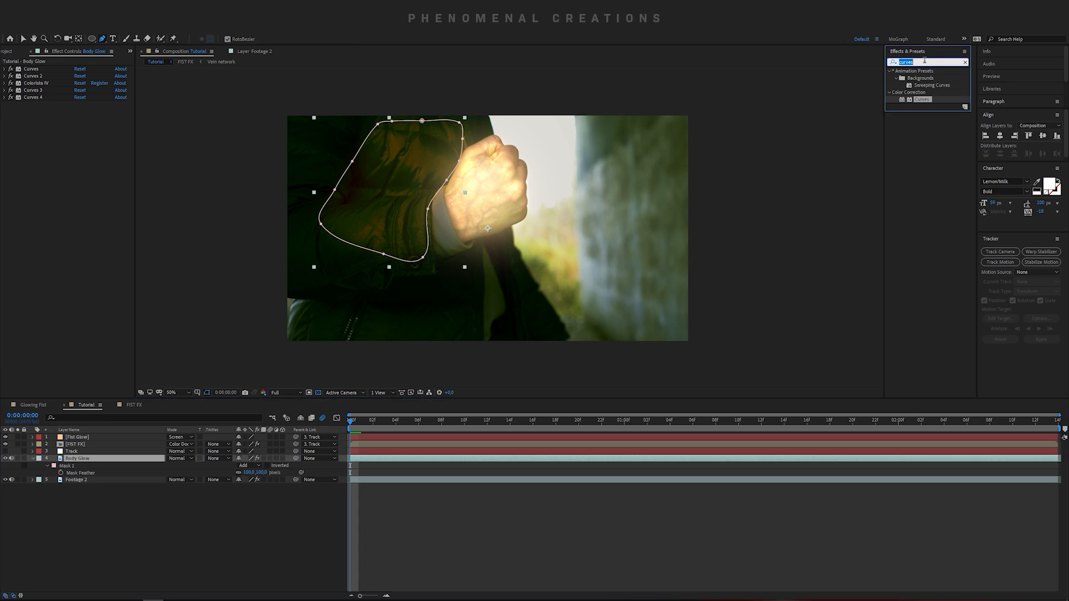
{"action": "type", "text": "linear"}
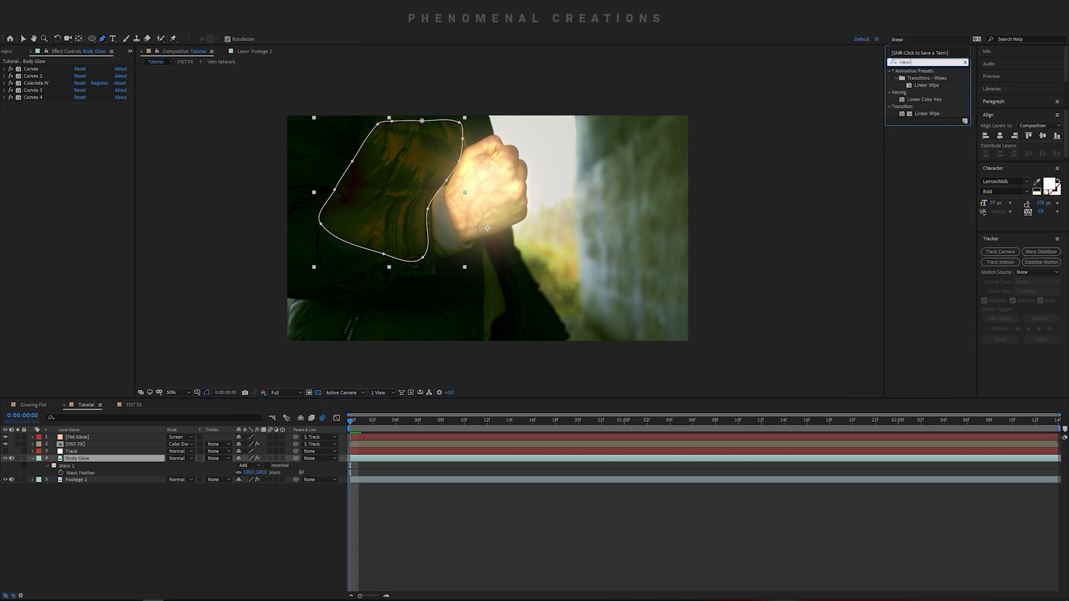
{"action": "left_click_drag", "start_coordinate": [931, 115], "coordinate": [103, 459]}
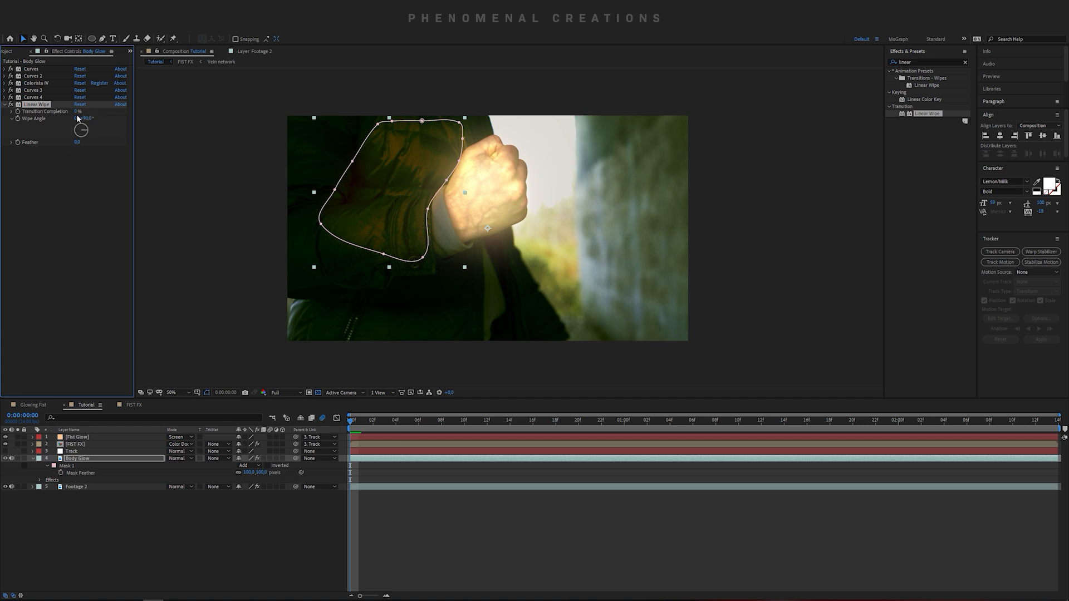
- Set the Linear Wipe angle to 117°, raise its transition completion, and soften its edge with a large feather
{"action": "mouse_move", "coordinate": [77, 111]}
{"action": "left_mouse_down"}
{"action": "mouse_move", "coordinate": [103, 120]}
{"action": "mouse_move", "coordinate": [79, 112]}
{"action": "left_mouse_up"}
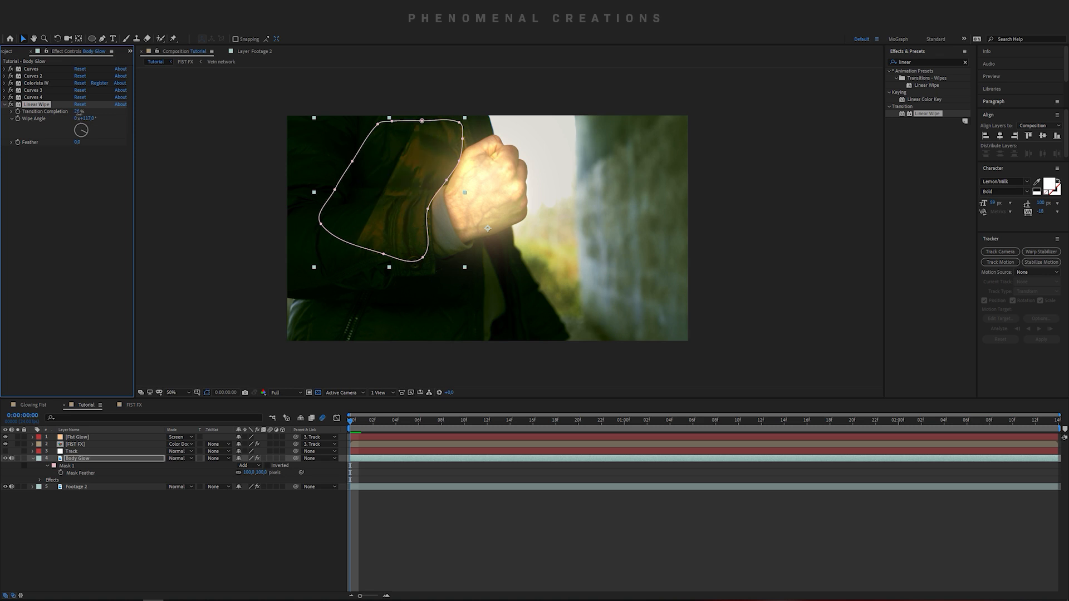
{"action": "left_click", "coordinate": [78, 144]}
{"action": "key", "text": "Return"}
{"action": "left_click", "coordinate": [161, 512]}
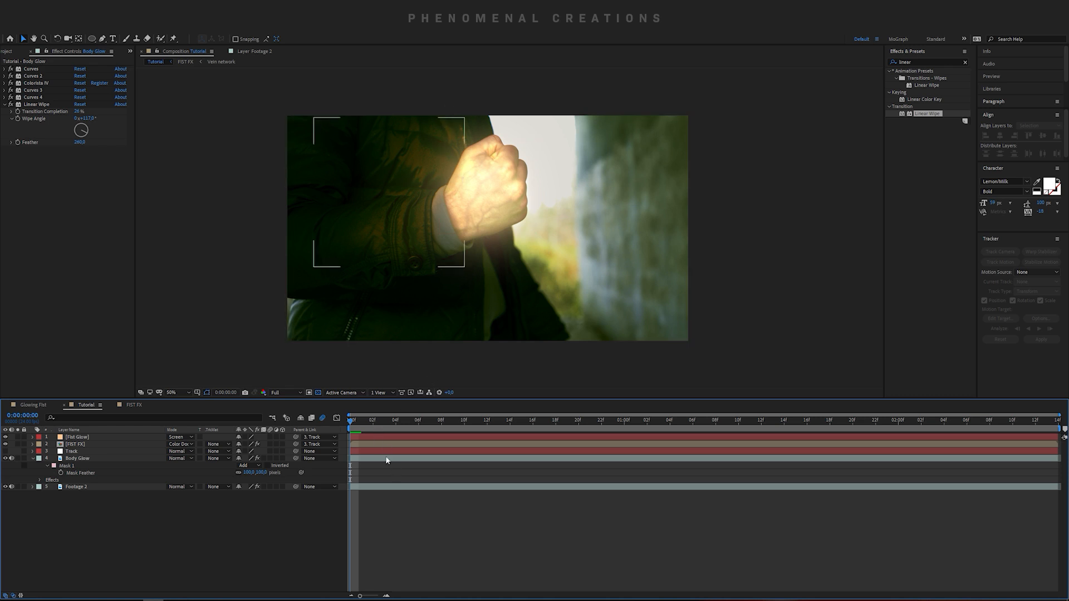
{"action": "left_click", "coordinate": [33, 460]}
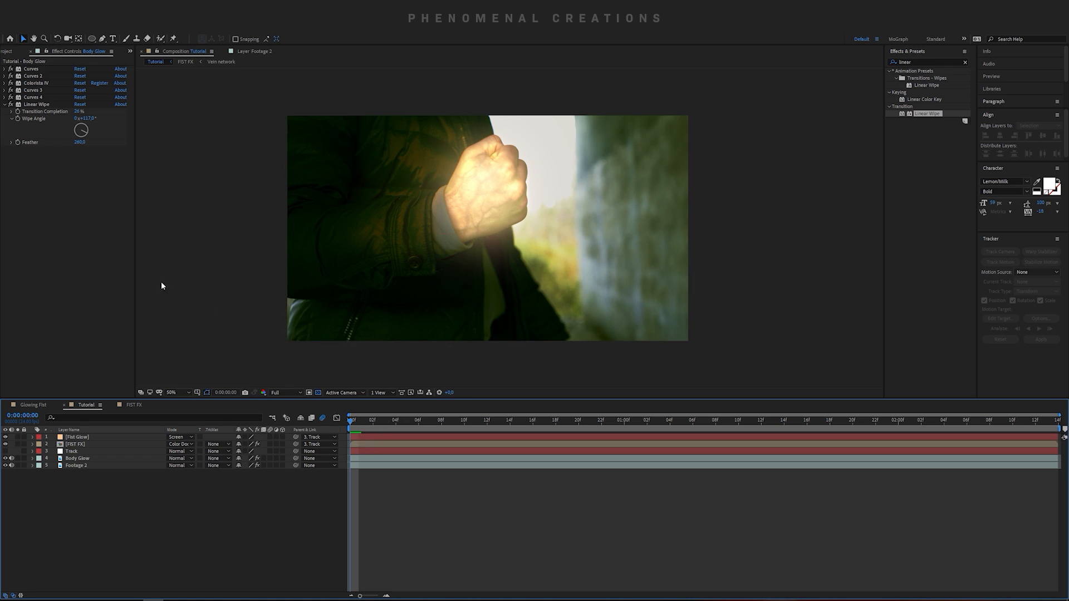
- Reveal the mask path of Mask 1 on the Body Glow layer and start keyframing it at the first frame
{"action": "left_click", "coordinate": [88, 437]}
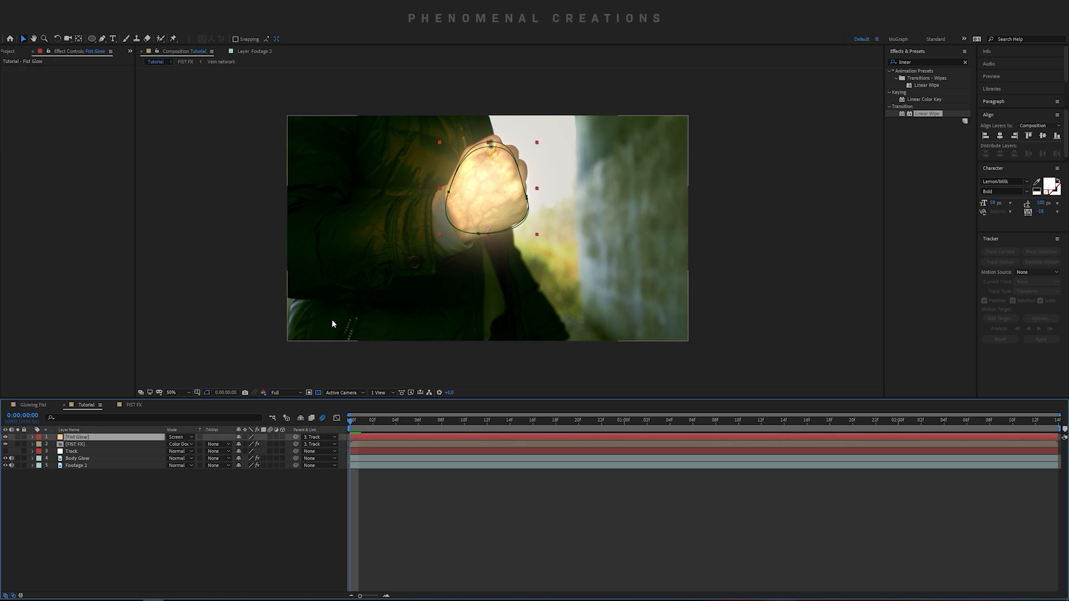
{"action": "left_click", "coordinate": [88, 458]}
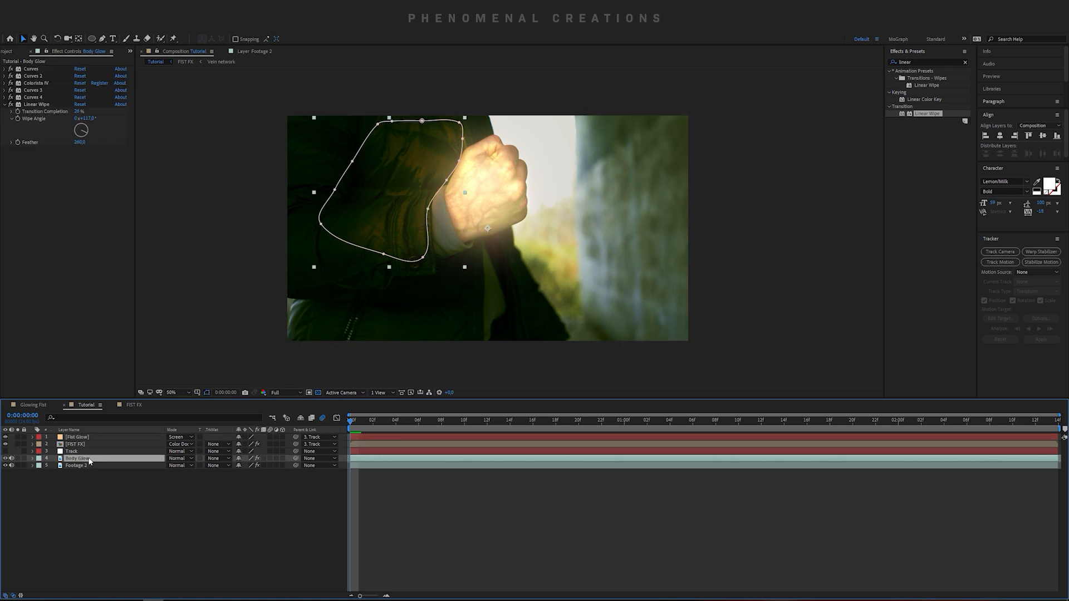
{"action": "key", "text": "m"}
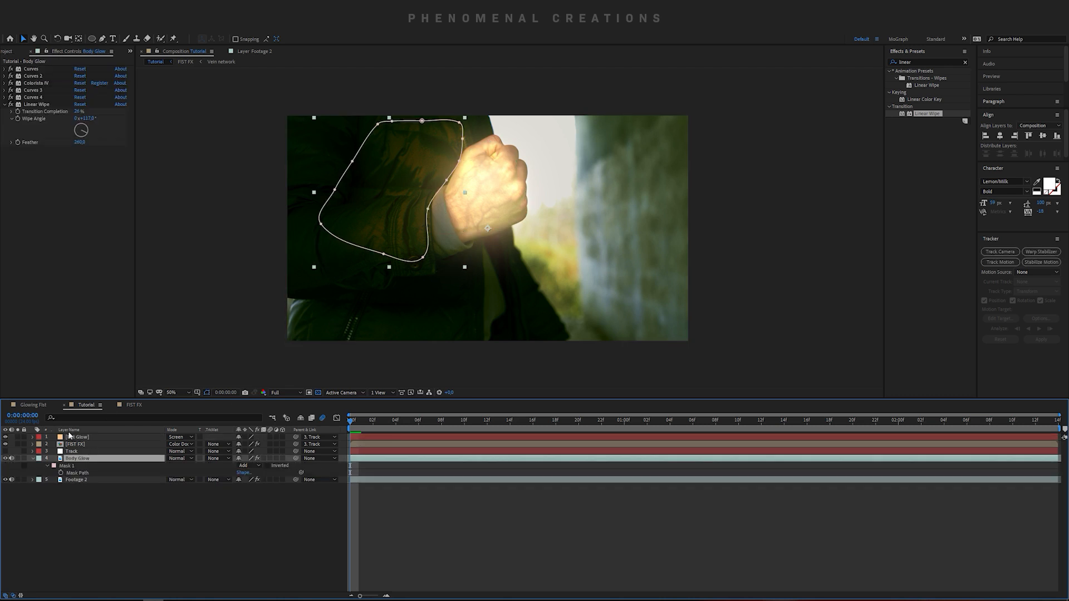
{"action": "left_click", "coordinate": [62, 473]}
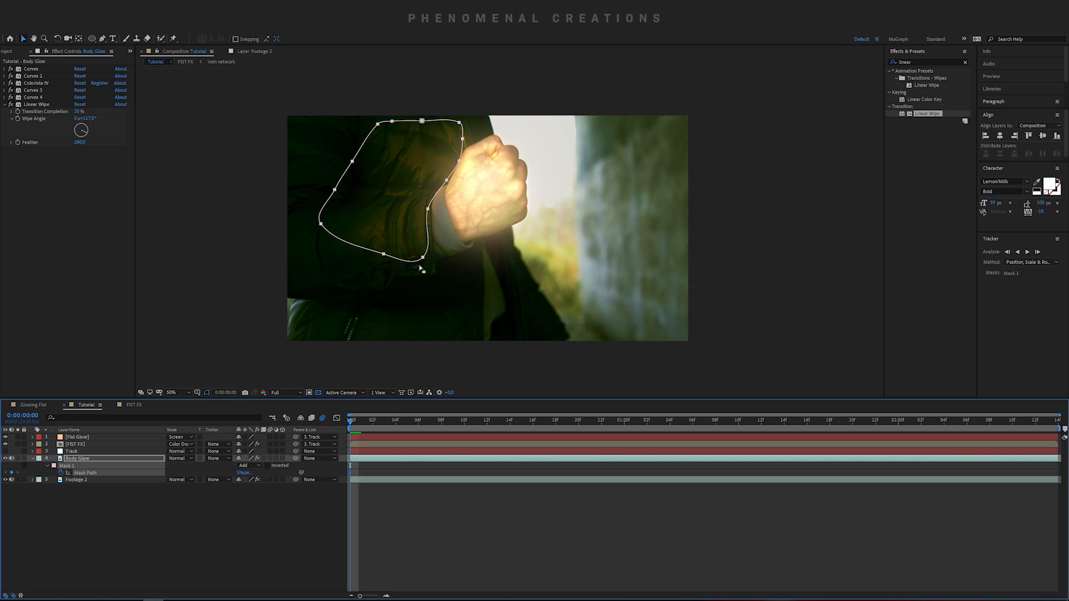
- Select the whole Body Glow mask, advance to frame 10 and nudge it to follow the arm, creating a second path keyframe
{"action": "left_click_drag", "start_coordinate": [304, 118], "coordinate": [484, 287]}
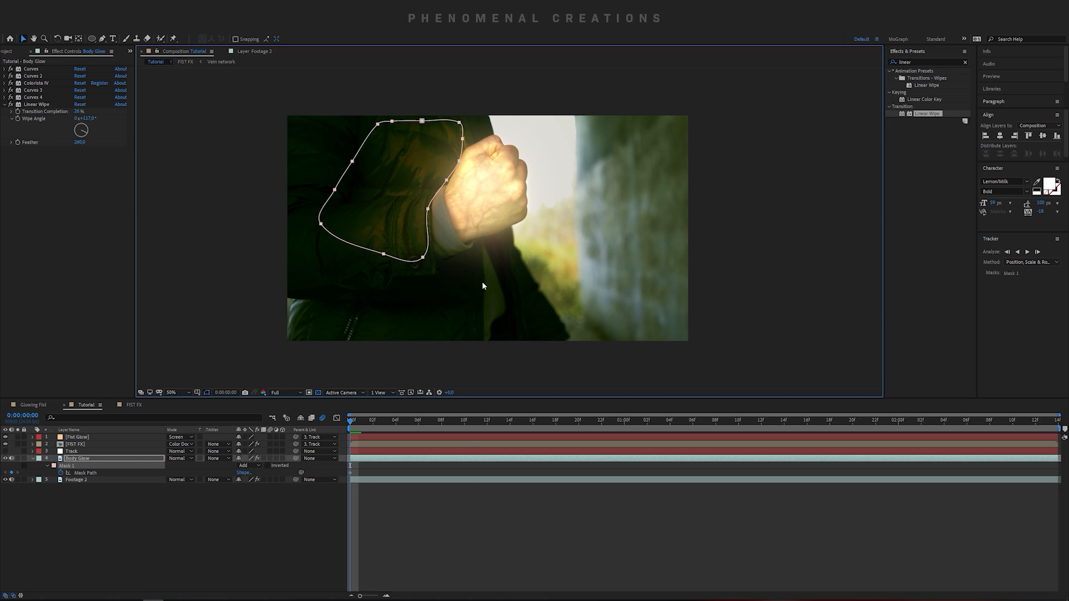
{"action": "key", "text": "shift+Page_Down"}
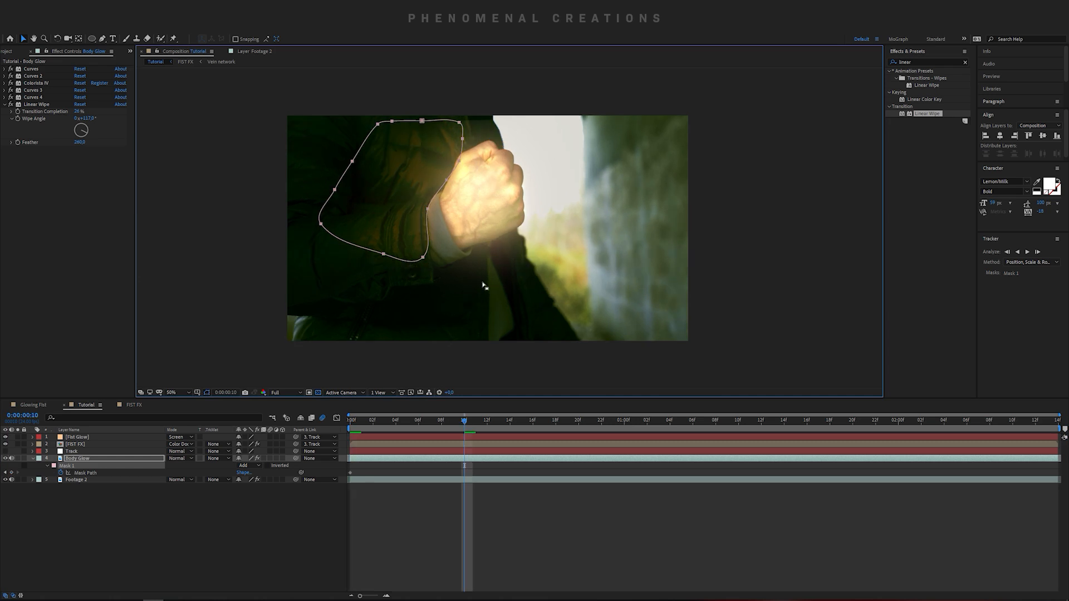
{"action": "key", "text": "shift+Left"}
{"action": "key", "text": "shift+Left"}
{"action": "key", "text": "shift+Up"}
{"action": "key", "text": "shift+Up"}
{"action": "key", "text": "shift+Right"}
{"action": "key", "text": "shift+Right"}
{"action": "key", "text": "shift+Right"}
{"action": "key", "text": "Right"}
{"action": "key", "text": "Right"}
{"action": "key", "text": "Up"}
{"action": "key", "text": "Left"}
{"action": "key", "text": "Down"}
{"action": "key", "text": "Right"}
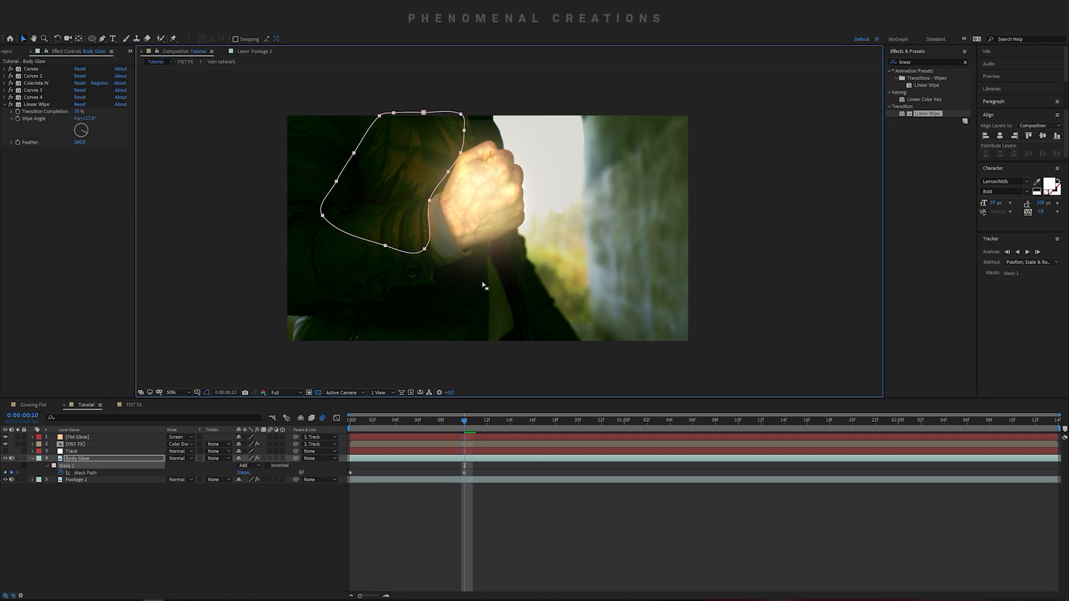
{"action": "key", "text": "shift+Down"}
{"action": "key", "text": "shift+Down"}
{"action": "key", "text": "shift+Left"}
{"action": "key", "text": "shift+Left"}
{"action": "key", "text": "shift+Right"}
{"action": "key", "text": "Right"}
{"action": "key", "text": "Right"}
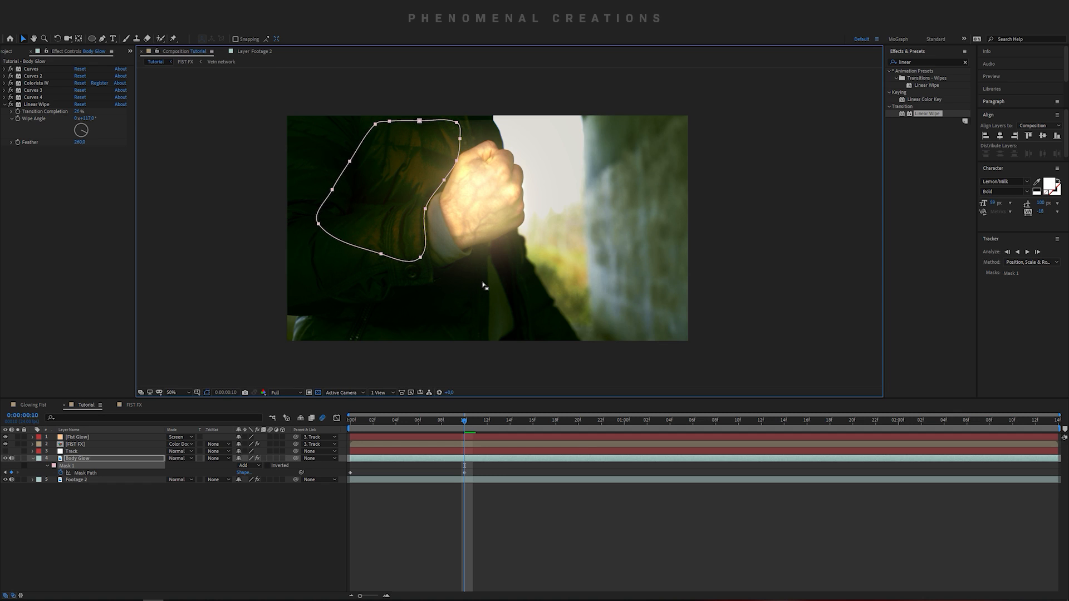
- Advance to frame 20 and nudge the Body Glow mask sideways to follow the arm, adding a third path keyframe
{"action": "key", "text": "shift+Page_Down"}
{"action": "key", "text": "Right"}
{"action": "key", "text": "Right"}
{"action": "key", "text": "Right"}
{"action": "key", "text": "Right"}
{"action": "key", "text": "Right"}
{"action": "key", "text": "Right"}
- At 0:00:01:06, shift the Body Glow mask down and slightly left to match the arm, adding a path keyframe
{"action": "key", "text": "shift+Page_Down"}
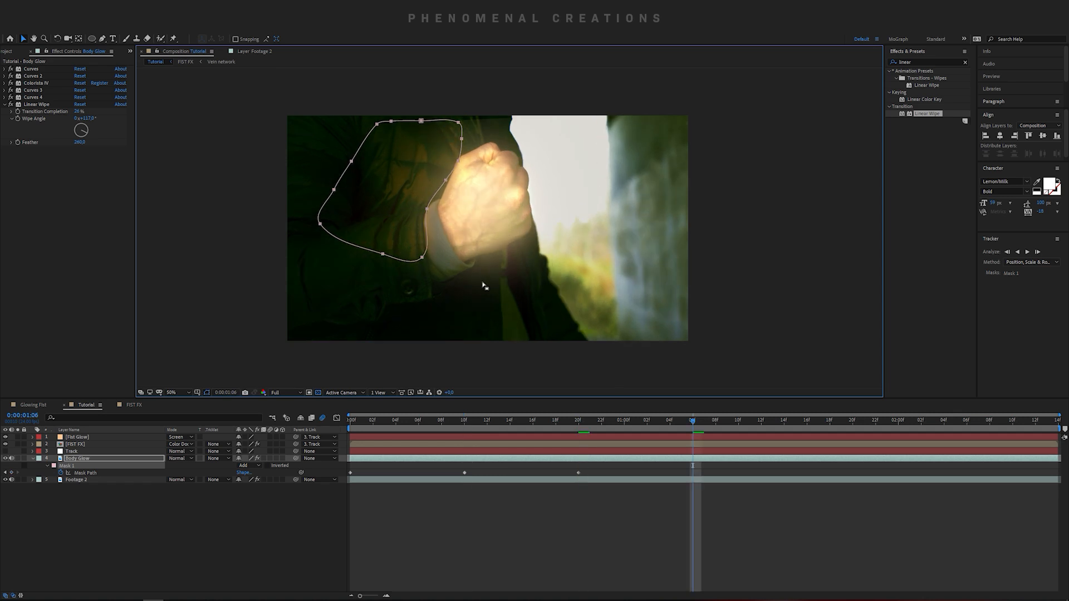
{"action": "key", "text": "shift+Down"}
{"action": "key", "text": "shift+Down"}
{"action": "key", "text": "Left"}
{"action": "key", "text": "Left"}
{"action": "key", "text": "Left"}
{"action": "key", "text": "Left"}
{"action": "key", "text": "Left"}
{"action": "key", "text": "Left"}
{"action": "key", "text": "Left"}
{"action": "key", "text": "Left"}
{"action": "key", "text": "Left"}
{"action": "key", "text": "Left"}
{"action": "key", "text": "Left"}
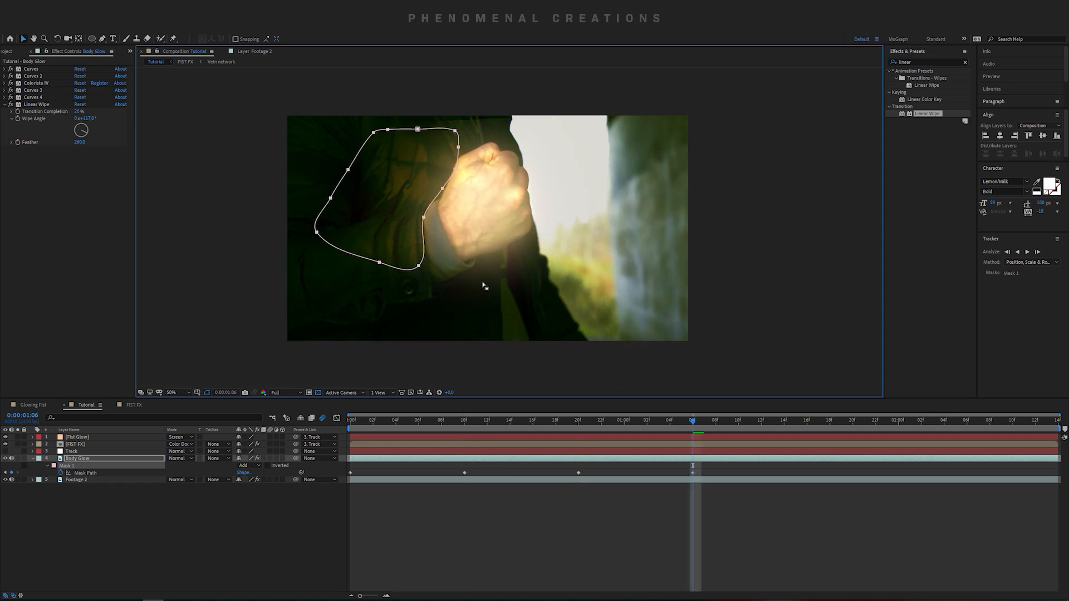
- At 0:00:01:16, lower the Body Glow mask further to match the arm, adding another path keyframe
{"action": "key", "text": "shift+Page_Down"}
{"action": "key", "text": "shift+Down"}
{"action": "key", "text": "Down"}
{"action": "key", "text": "Down"}
{"action": "key", "text": "Down"}
{"action": "key", "text": "Down"}
- Move the Body Glow mask left with the arm at 0:00:02:02, 0:00:02:03 and 0:00:02:13, keyframing the path each time
{"action": "key", "text": "shift+Page_Down"}
{"action": "key", "text": "shift+Left"}
{"action": "key", "text": "shift+Left"}
{"action": "key", "text": "Page_Down"}
{"action": "key", "text": "shift+Left"}
{"action": "key", "text": "shift+Page_Down"}
{"action": "key", "text": "shift+Left"}
{"action": "key", "text": "shift+Page_Down"}
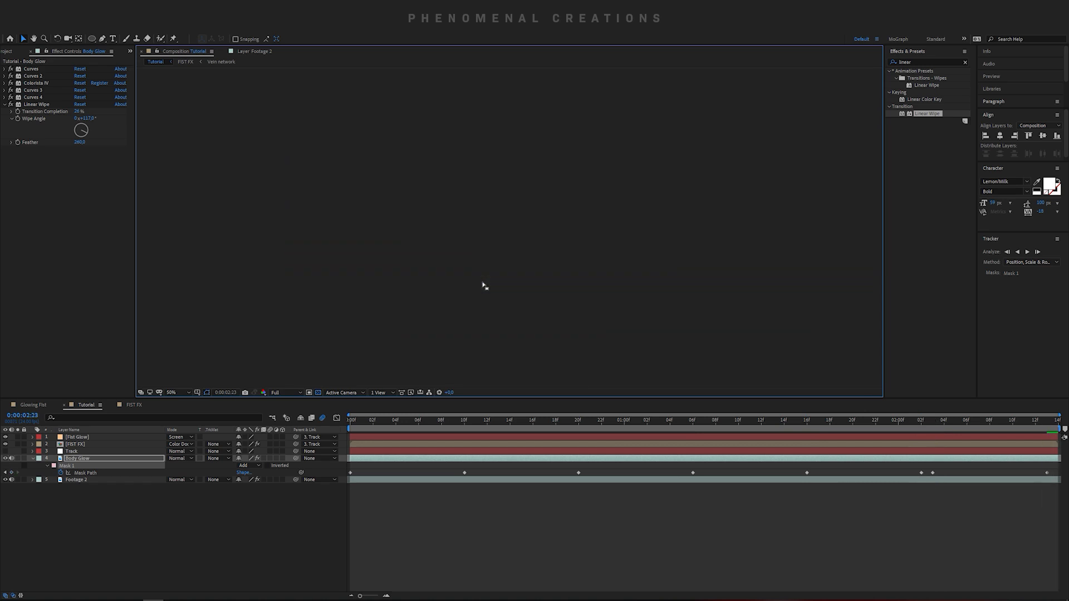
- Collapse the Body Glow layer's properties and preview the composition from the first frame
{"action": "left_click", "coordinate": [31, 458]}
{"action": "left_click", "coordinate": [237, 488]}
{"action": "key", "text": "Home"}
{"action": "key", "text": "space"}
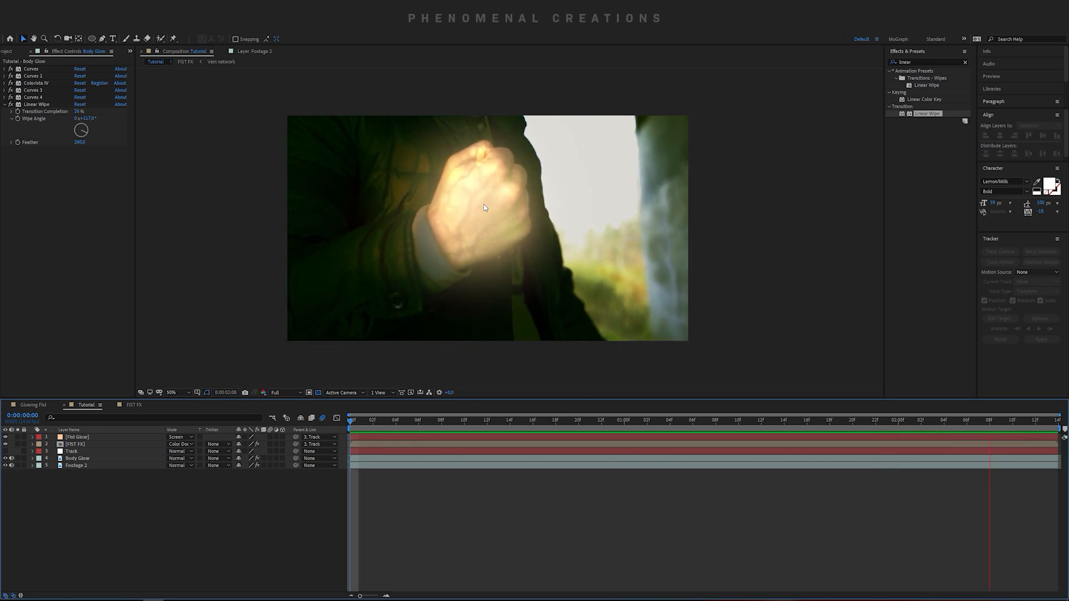
{"action": "key", "text": "space"}
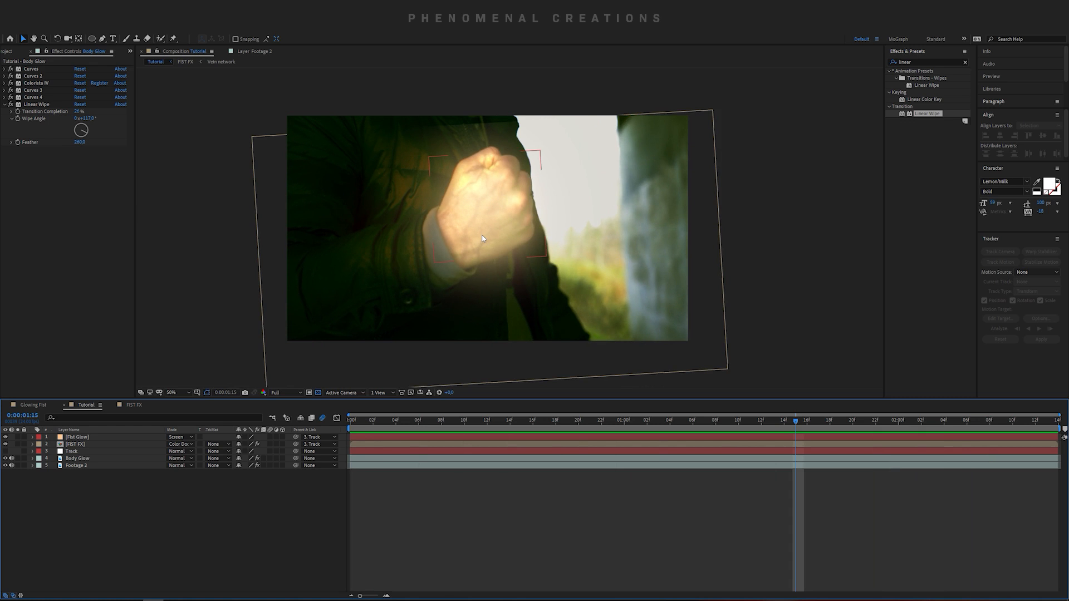
- Animate the FIST FX layer's opacity from 0% at the first frame to 100% at frame 16
{"action": "left_click", "coordinate": [83, 445]}
{"action": "key", "text": "Home"}
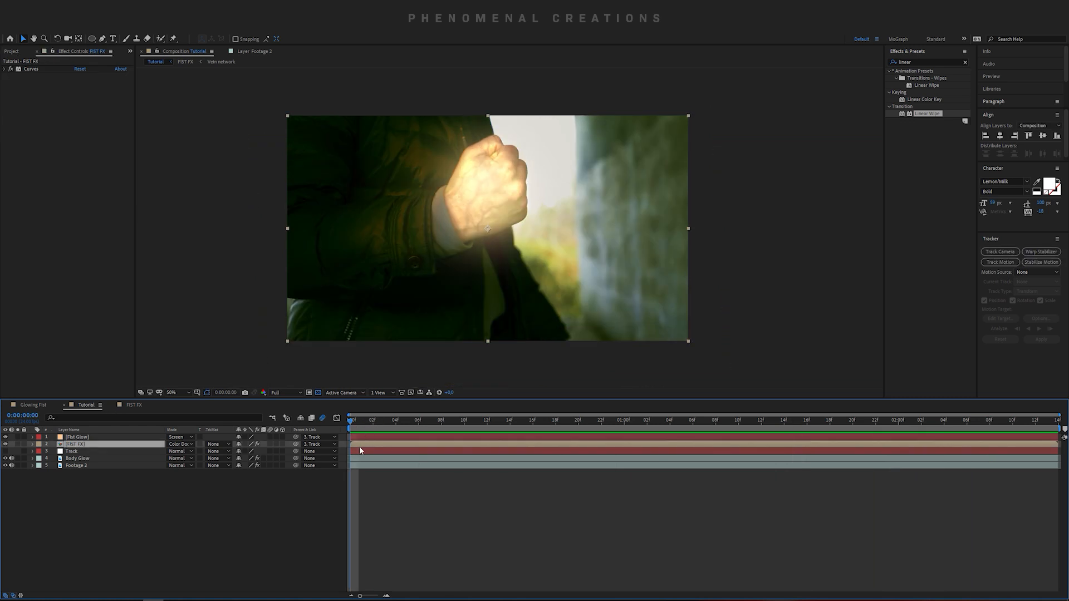
{"action": "key", "text": "t"}
{"action": "left_click", "coordinate": [53, 451]}
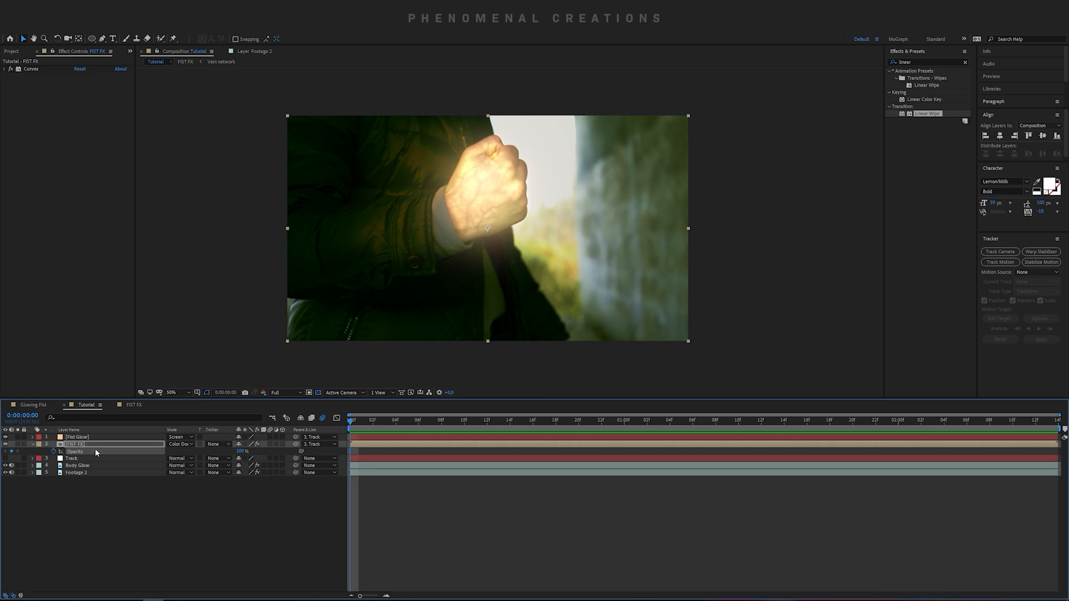
{"action": "left_click", "coordinate": [6, 445]}
{"action": "left_click", "coordinate": [6, 445]}
{"action": "left_click_drag", "start_coordinate": [362, 452], "coordinate": [533, 452]}
{"action": "left_click_drag", "start_coordinate": [241, 452], "coordinate": [137, 464]}
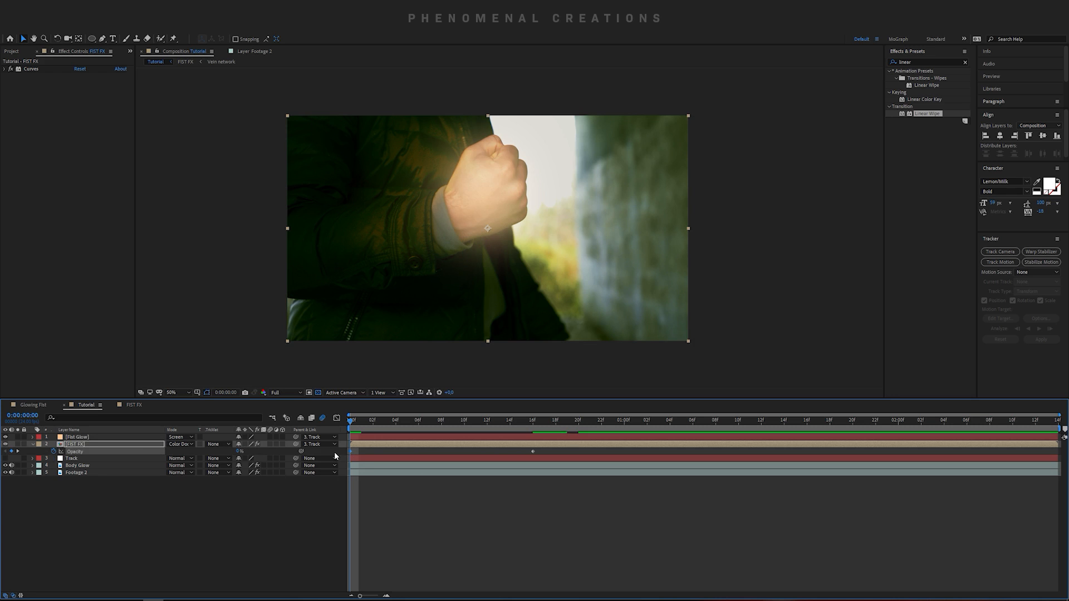
- Animate the Fist Glow layer's opacity from 0% at frame 3 to 100% at frame 21
{"action": "left_click", "coordinate": [82, 438]}
{"action": "key", "text": "t"}
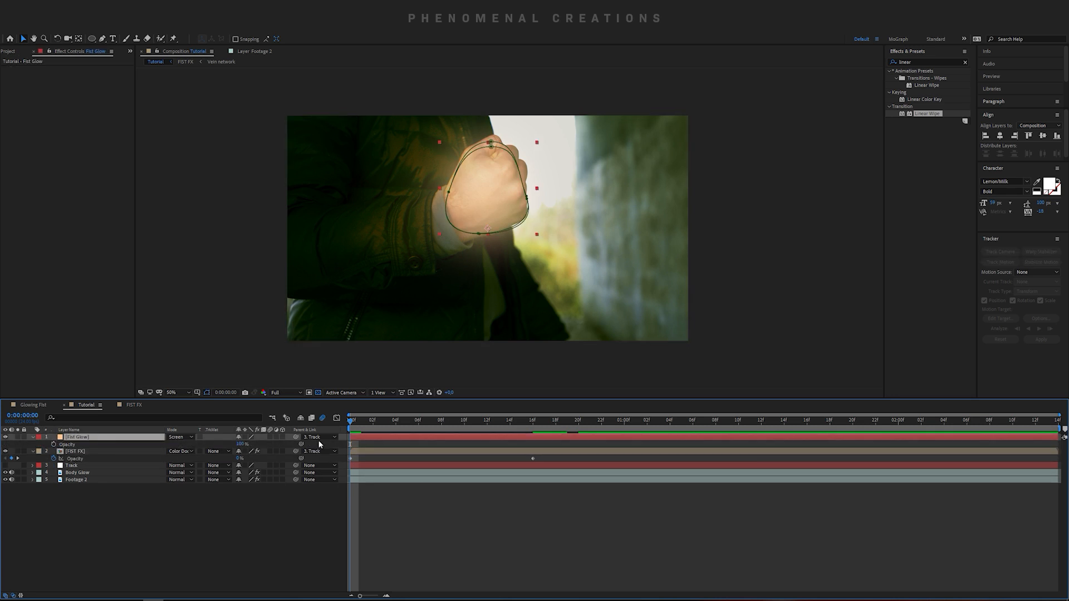
{"action": "left_click", "coordinate": [53, 445]}
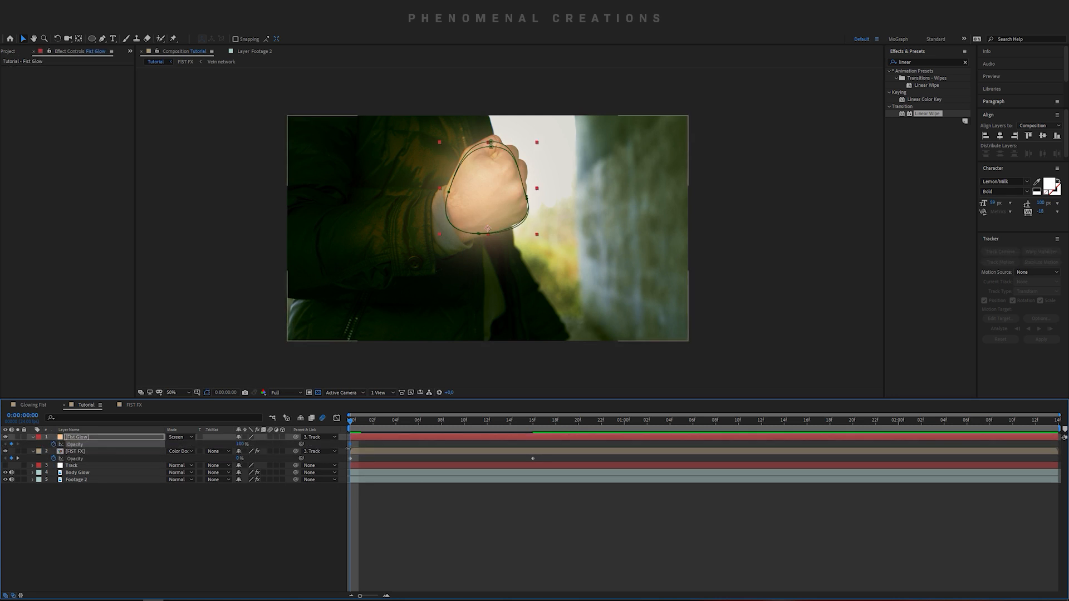
{"action": "left_click_drag", "start_coordinate": [351, 444], "coordinate": [590, 444]}
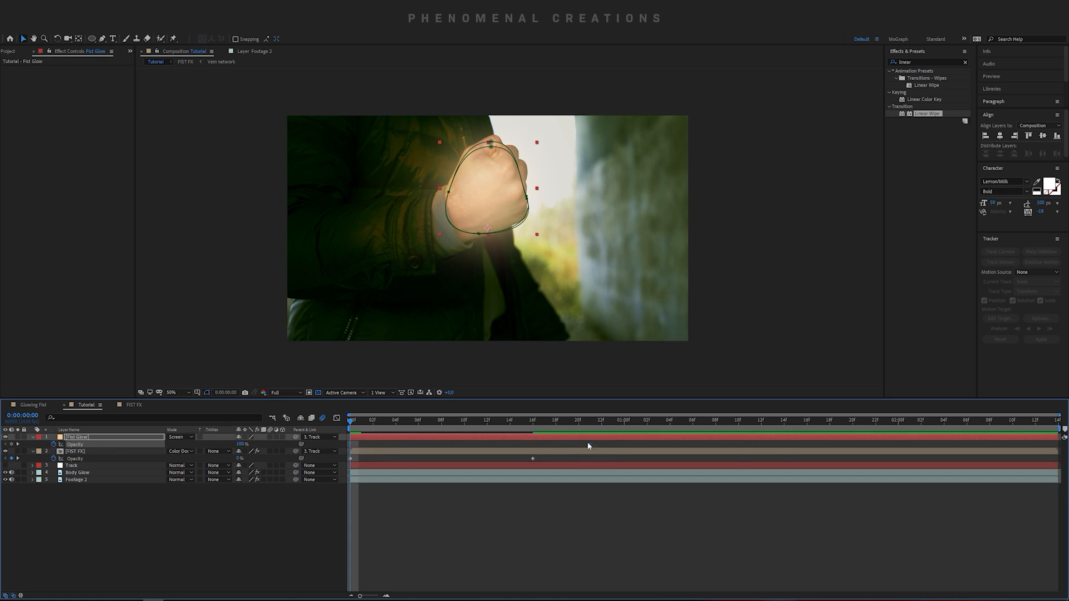
{"action": "left_click", "coordinate": [383, 422]}
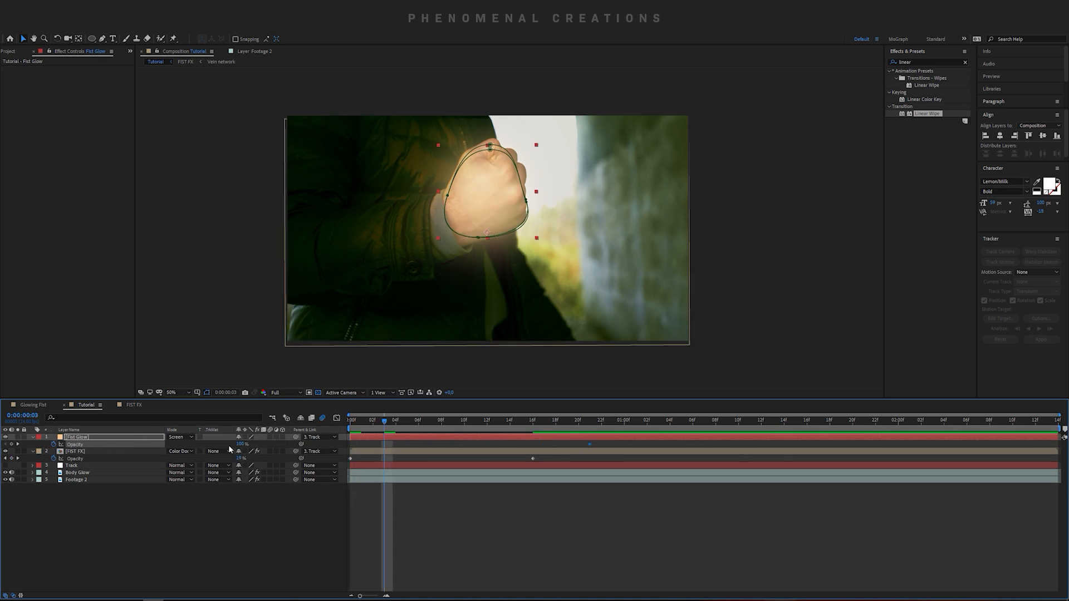
{"action": "left_click_drag", "start_coordinate": [241, 445], "coordinate": [173, 450]}
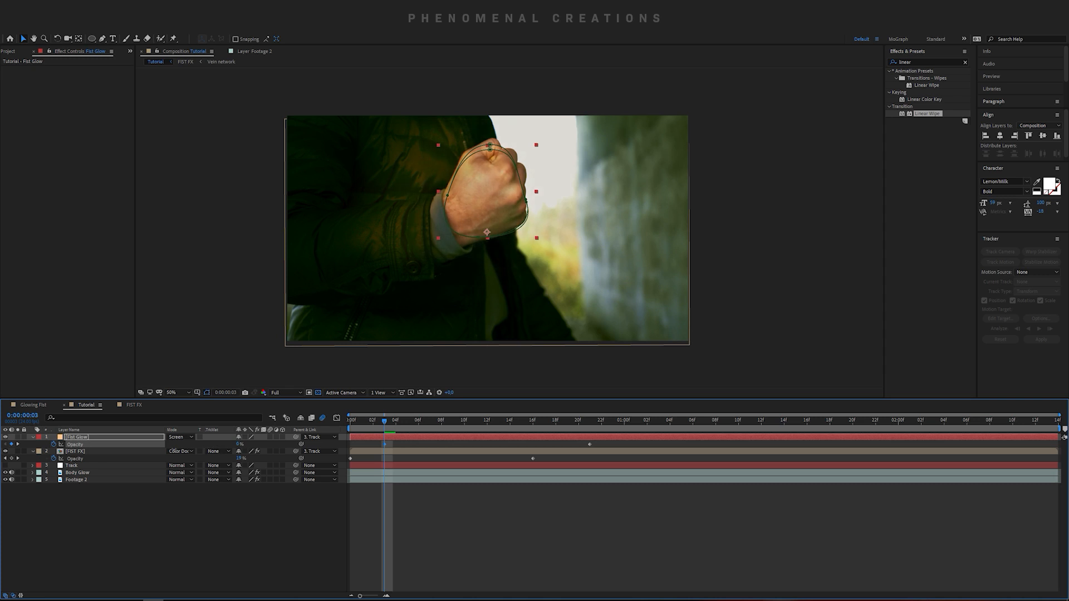
- Preview the fade-in and delay the Fist Glow layer's last opacity keyframe to 0:00:01:03
{"action": "key", "text": "space"}
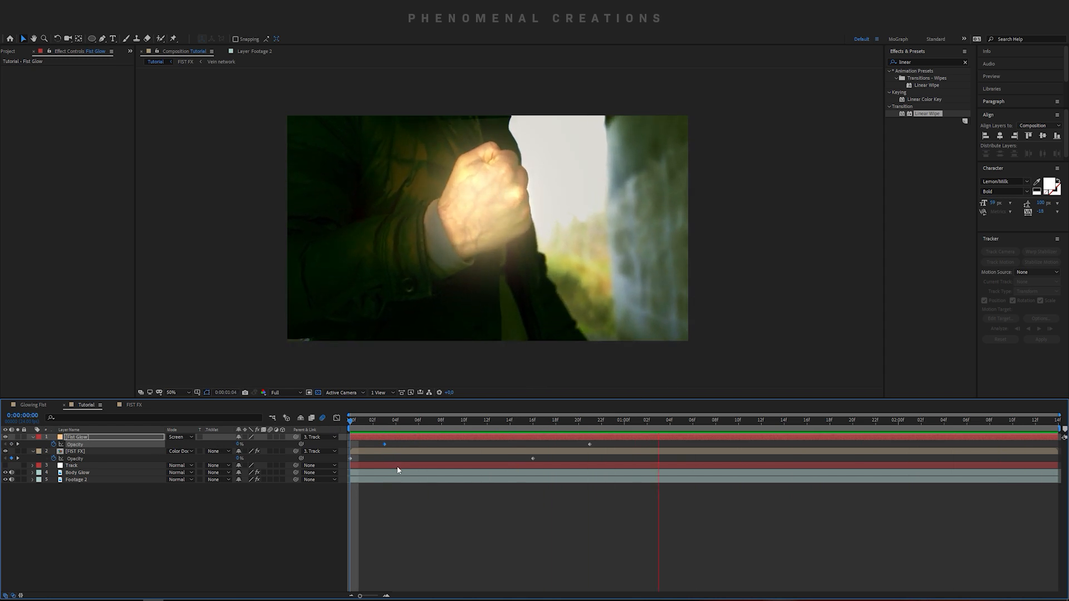
{"action": "key", "text": "Page_Up"}
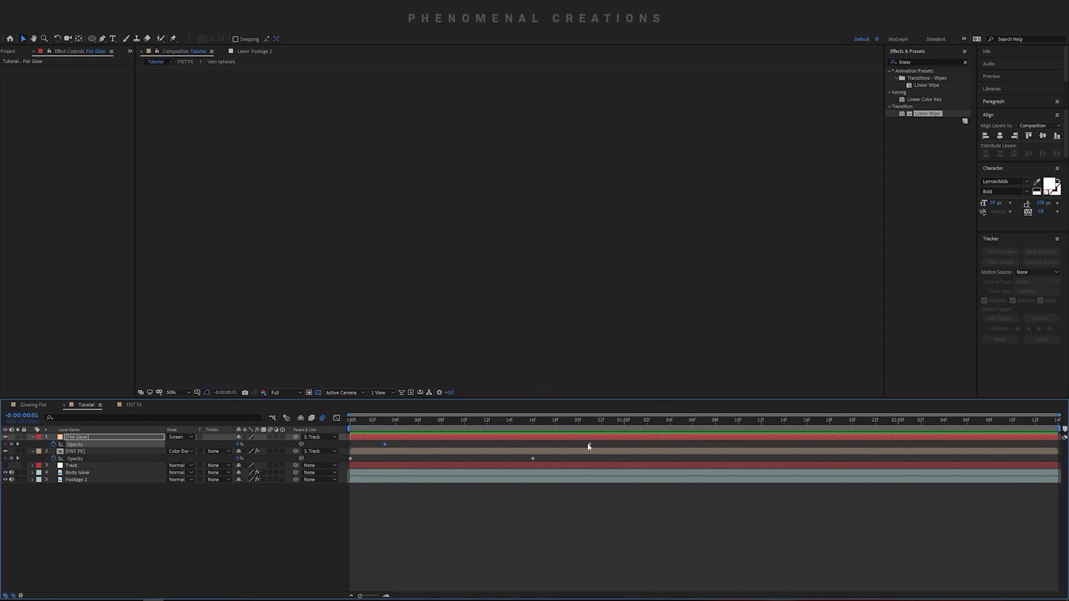
{"action": "left_click_drag", "start_coordinate": [625, 446], "coordinate": [665, 446]}
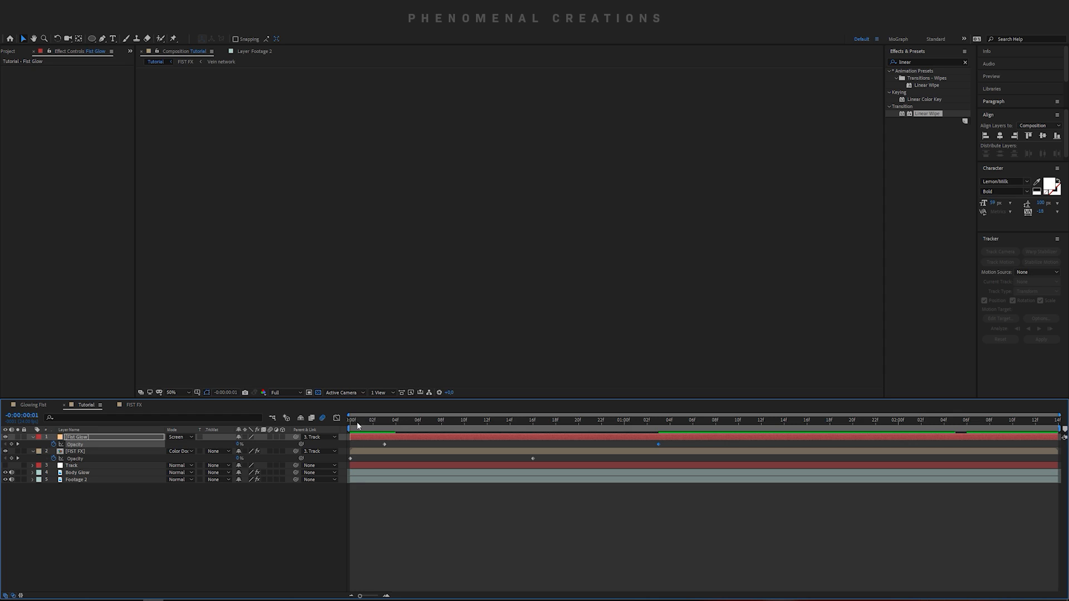
{"action": "key", "text": "space"}
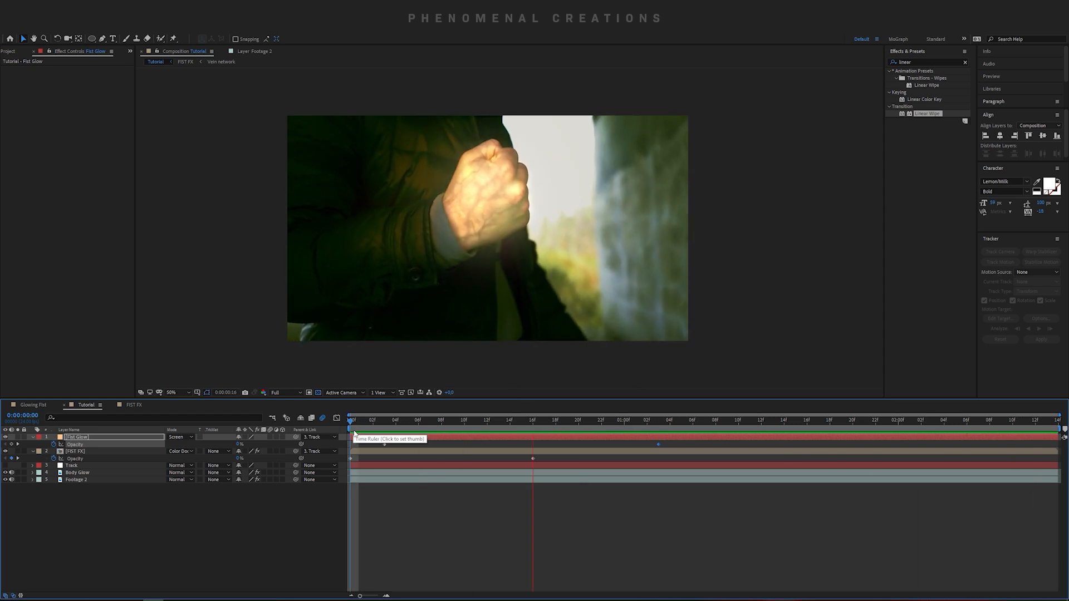
{"action": "key", "text": "space"}
- Animate the Body Glow layer's opacity from 0% at frame 3 to 100% at 0:00:01:03, in sync with Fist Glow
{"action": "left_click", "coordinate": [84, 473]}
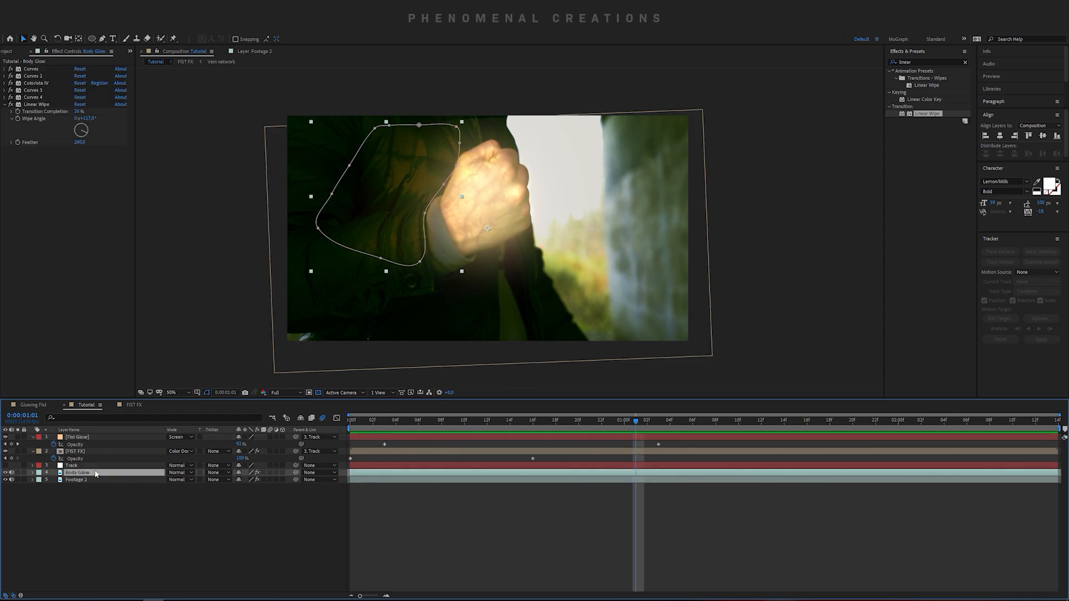
{"action": "left_click", "coordinate": [384, 422]}
{"action": "key", "text": "t"}
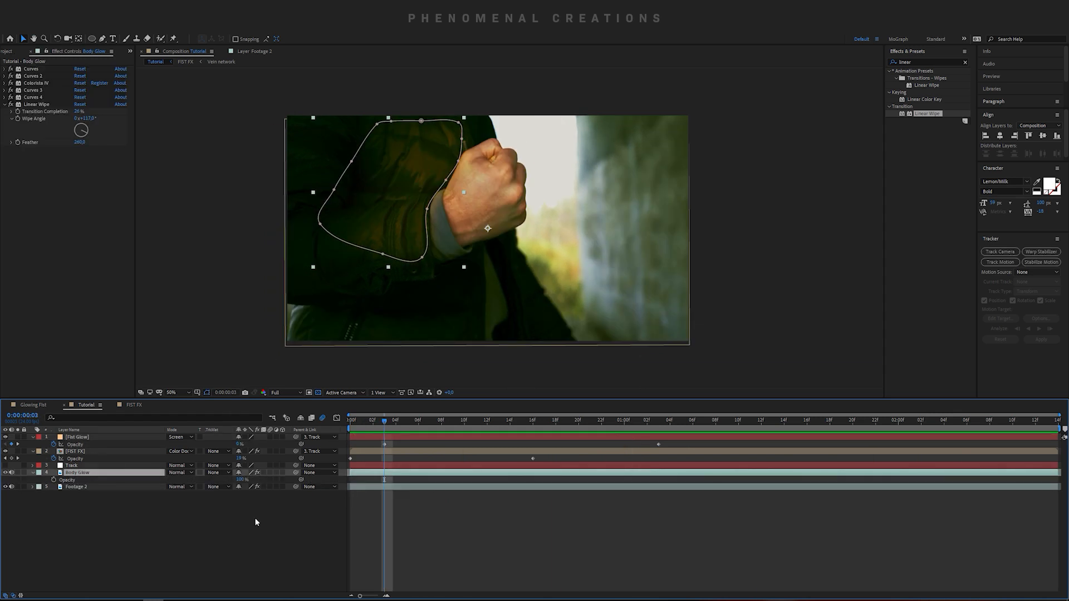
{"action": "left_click", "coordinate": [54, 479]}
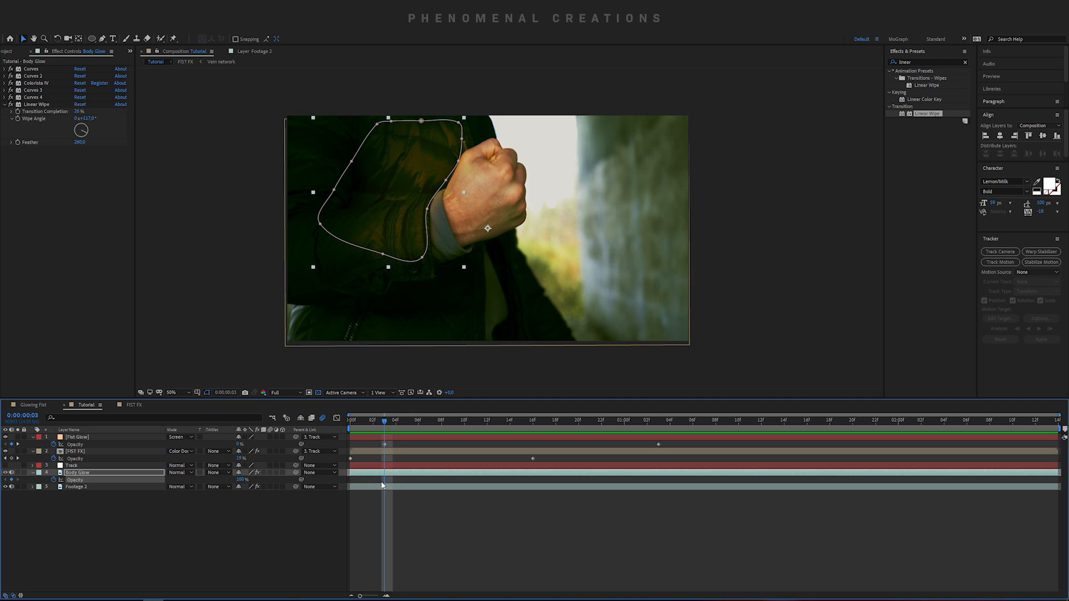
{"action": "left_click_drag", "start_coordinate": [384, 480], "coordinate": [659, 481]}
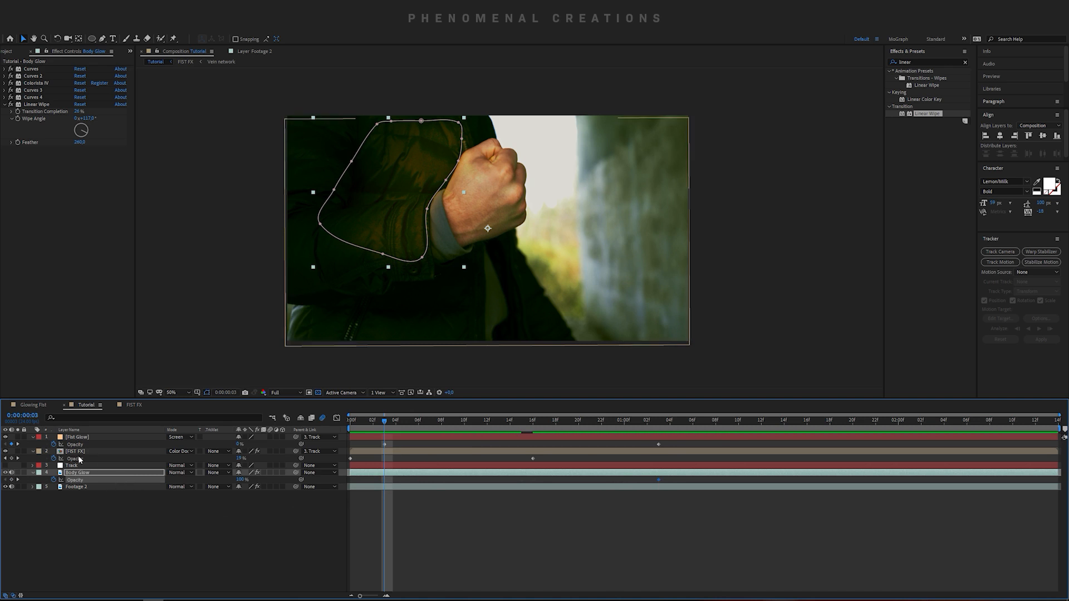
{"action": "left_click_drag", "start_coordinate": [239, 480], "coordinate": [211, 480]}
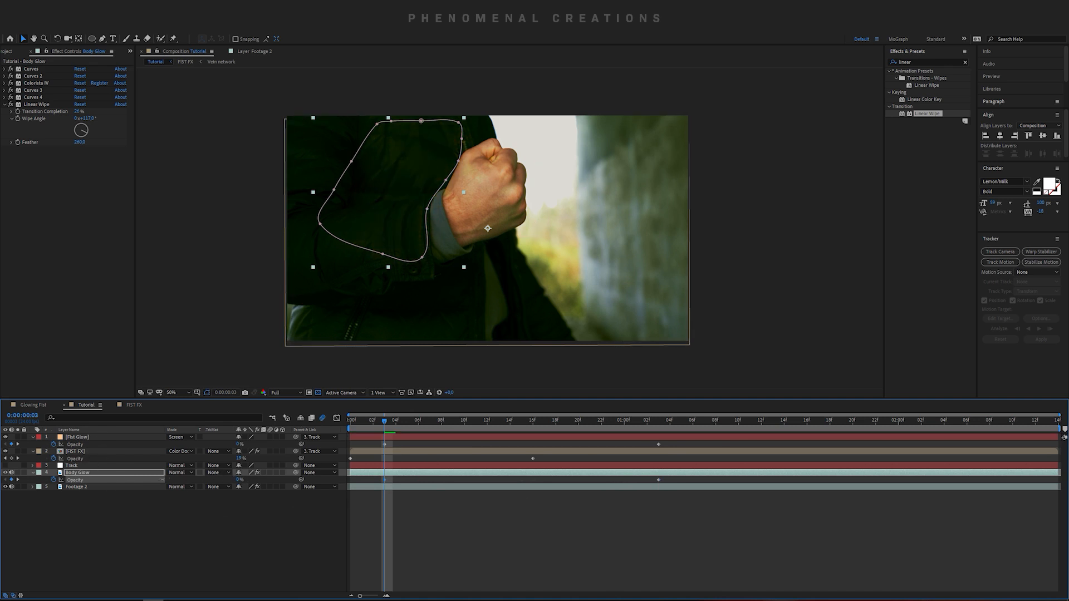
{"action": "key", "text": "Home"}
{"action": "left_click", "coordinate": [289, 535]}
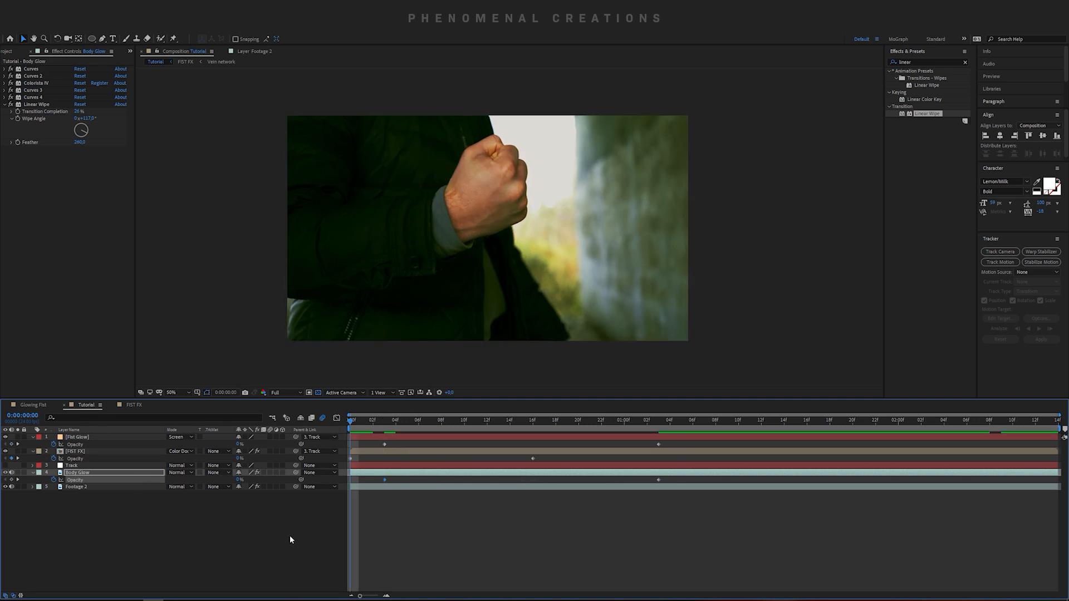